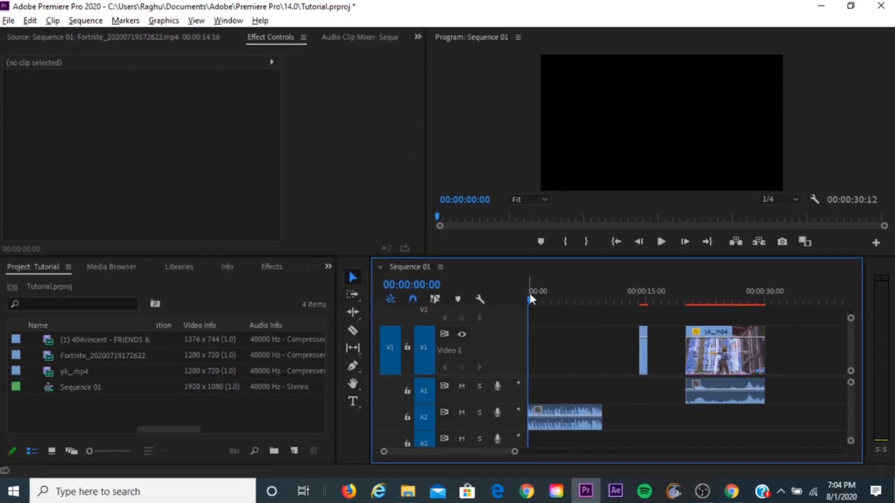
Play back the short cinematic clip that starts at 00:00:14:17 in the sequence.
drag(529, 297, 525, 301)
click(640, 297)
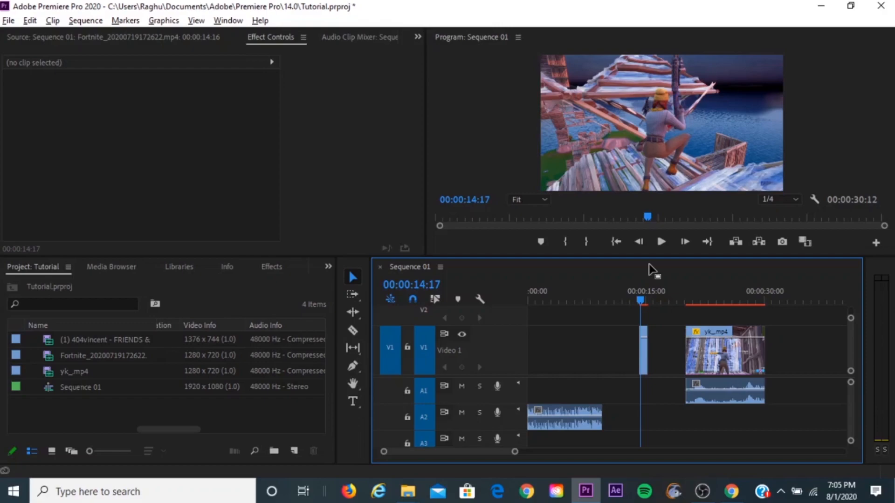
click(661, 242)
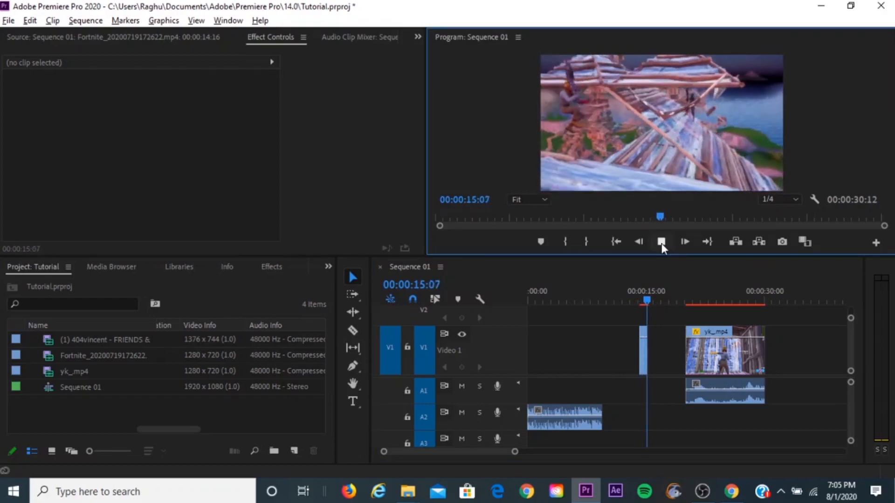
click(661, 241)
drag(656, 301, 628, 302)
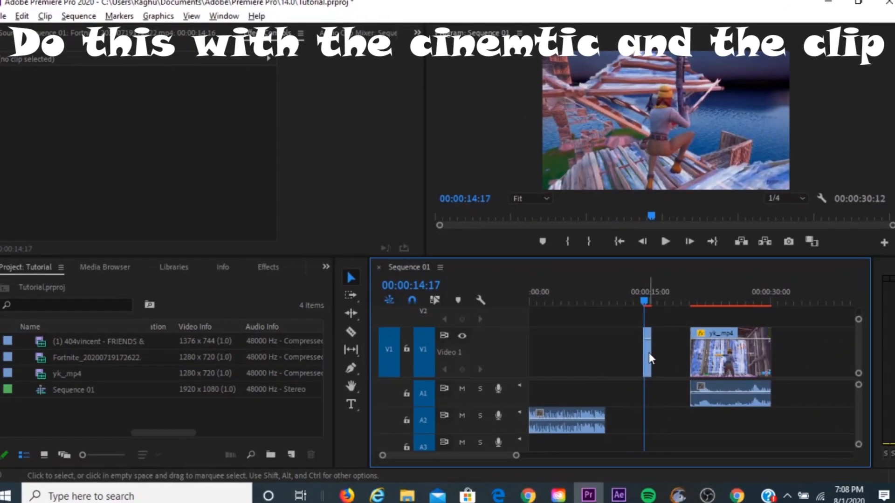
Set the short cinematic clip's time interpolation to Optical Flow in its speed and duration settings.
click(645, 355)
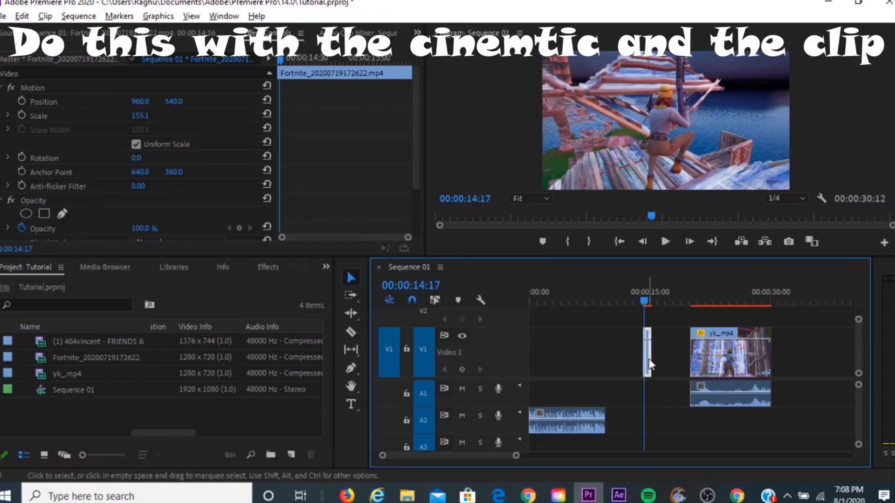
right_click(648, 364)
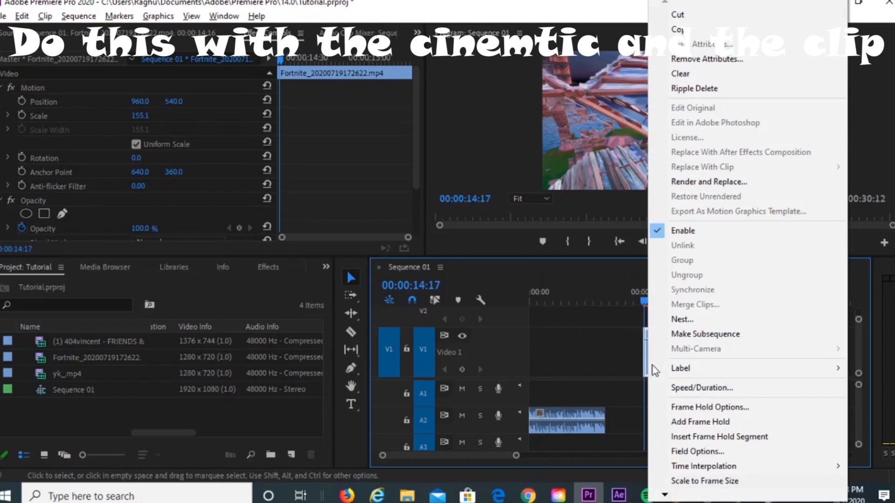
click(701, 389)
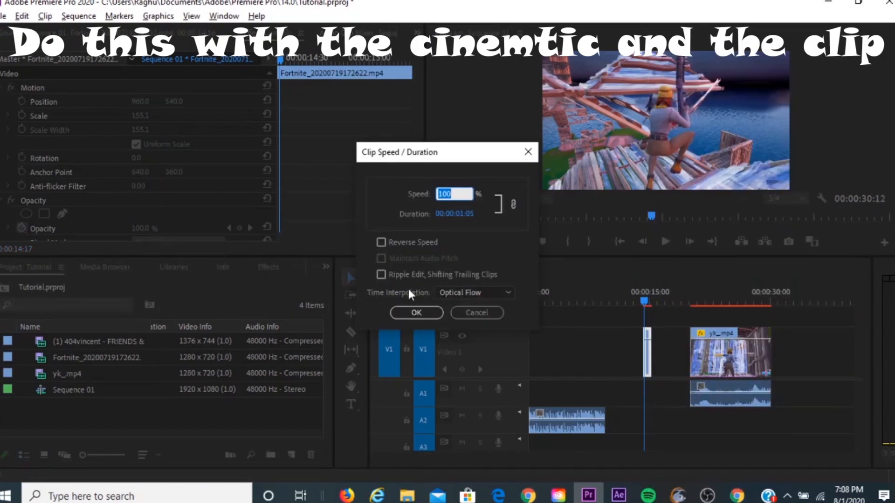
click(459, 294)
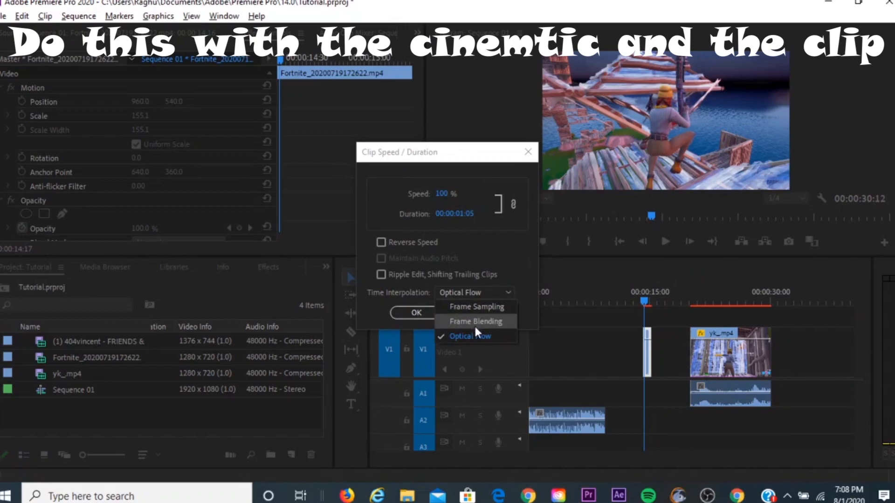
click(476, 308)
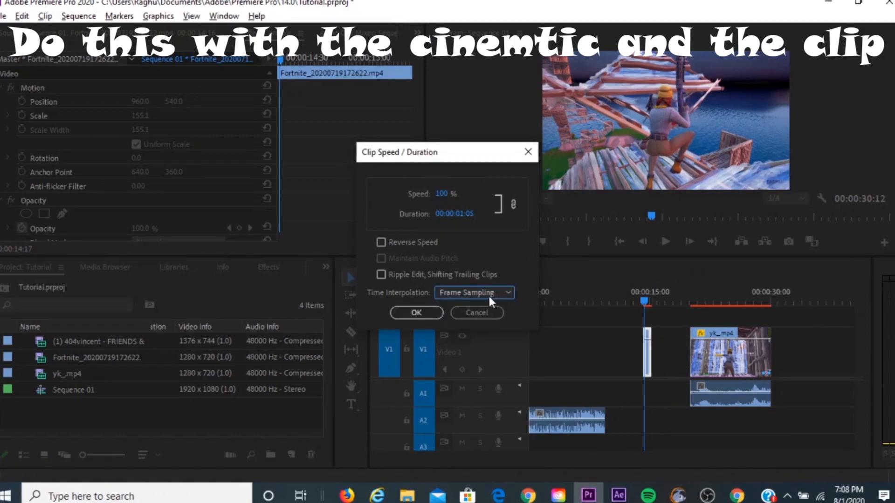
click(481, 294)
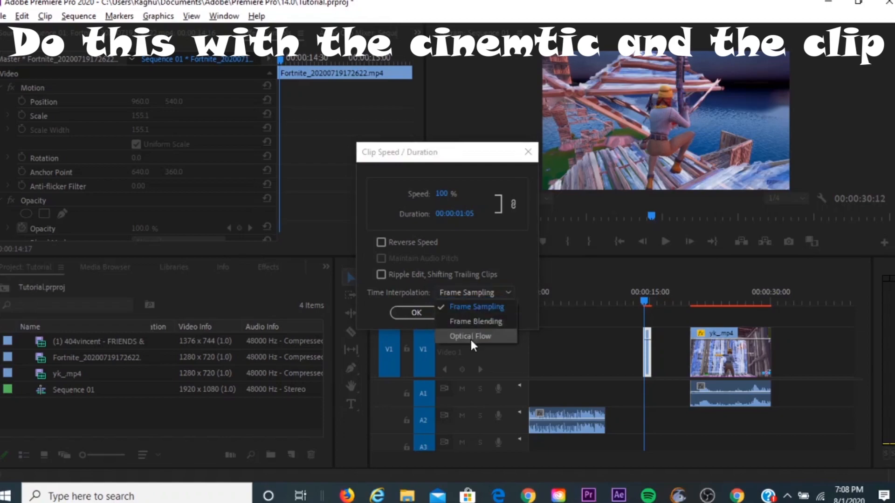
click(469, 337)
click(408, 313)
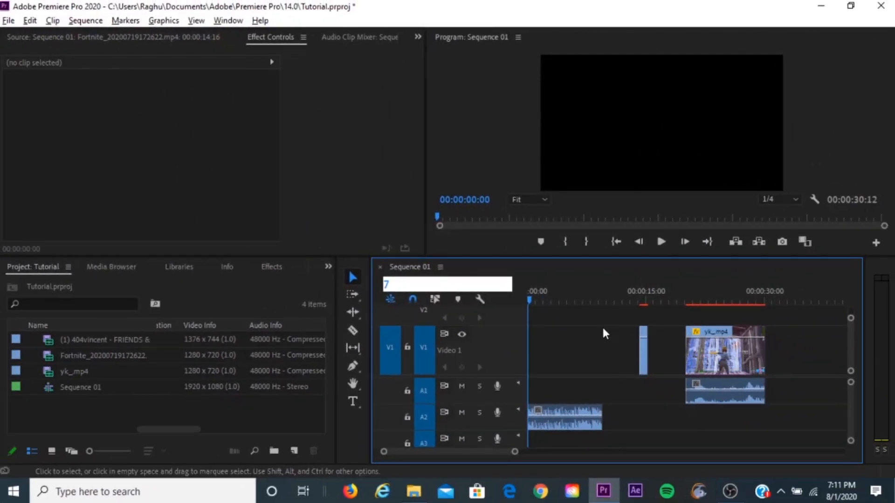
Find the music's beat drop, place a sequence marker there at 00:00:06:52, and play the music on from it.
drag(531, 300, 562, 302)
click(663, 245)
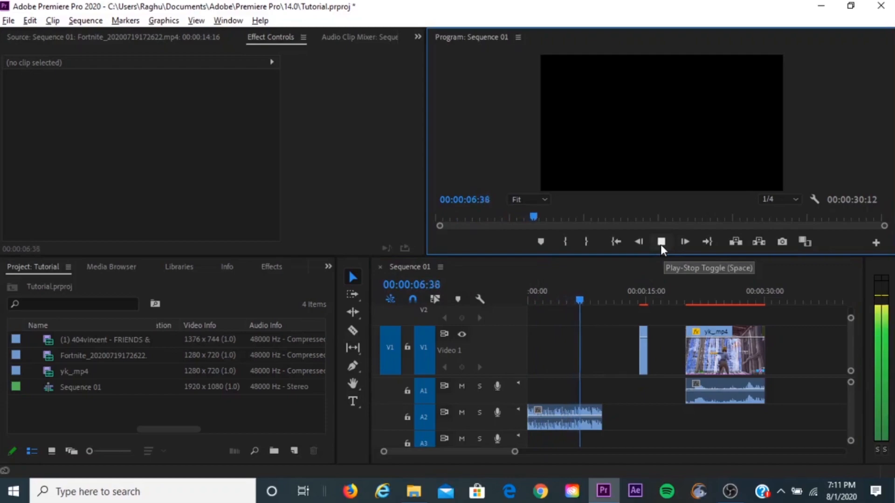
click(660, 244)
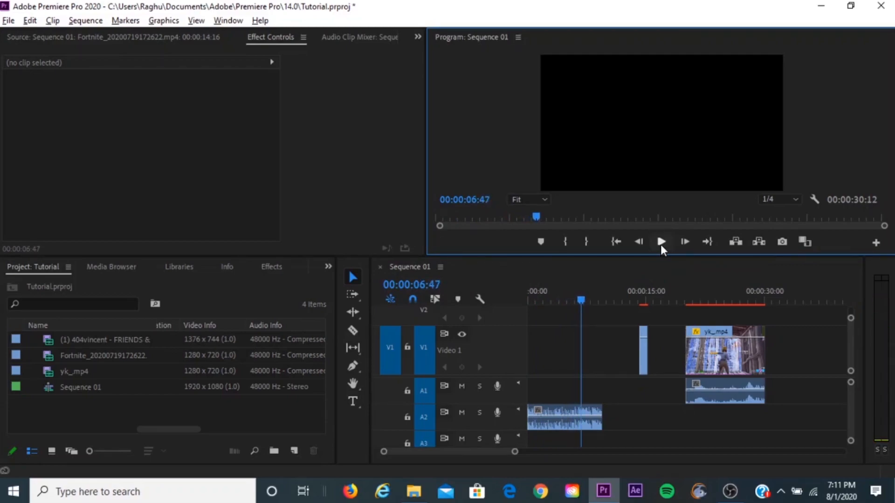
key(Right)
key(Right)
key(Right)
key(Right)
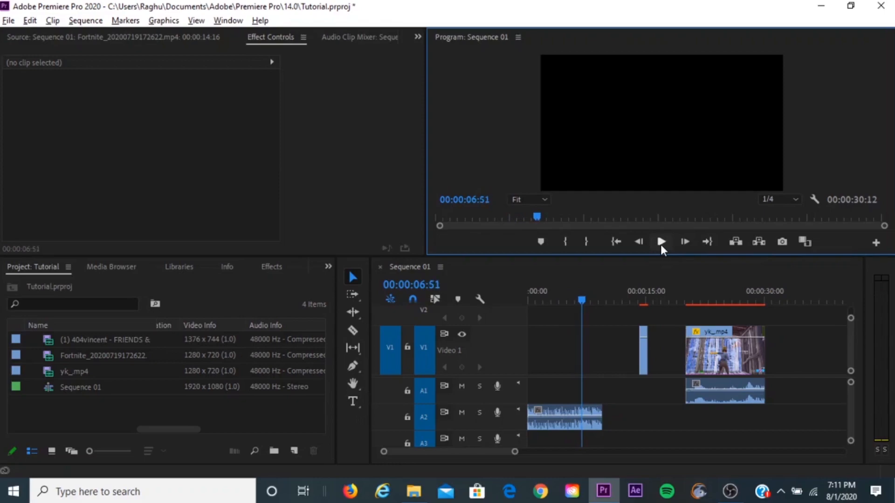
key(Right)
key(Left)
key(Right)
click(542, 240)
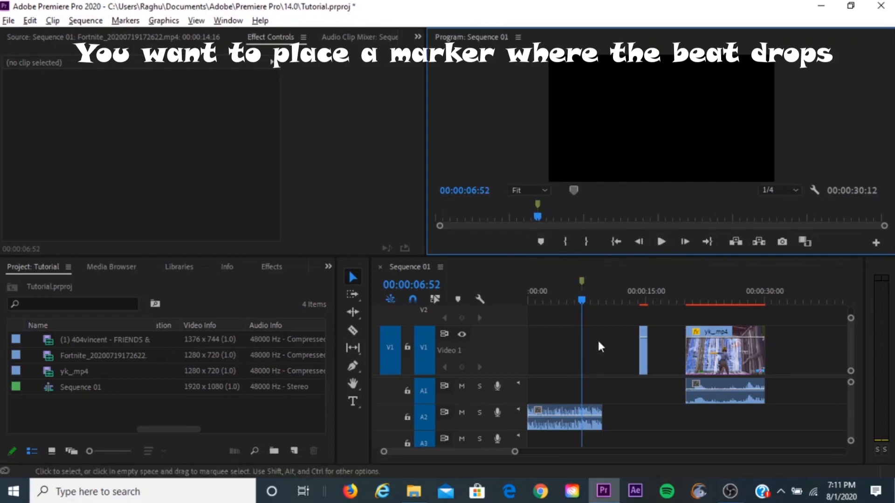
click(661, 241)
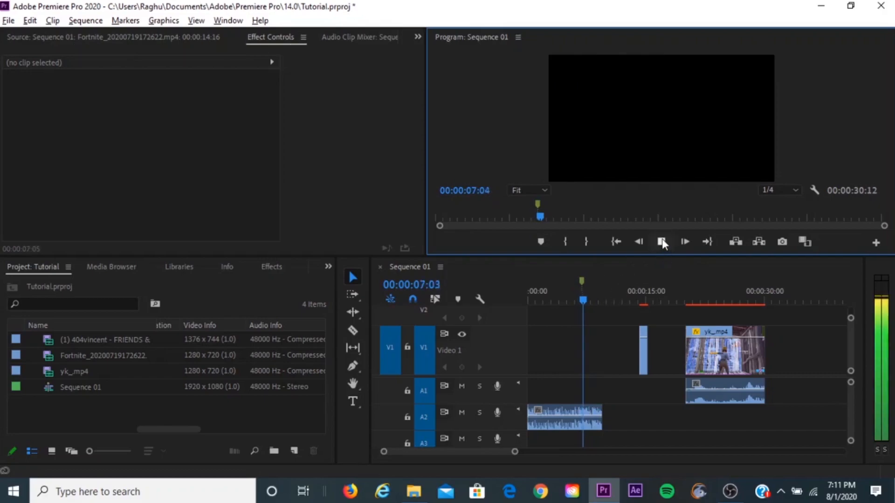
click(661, 241)
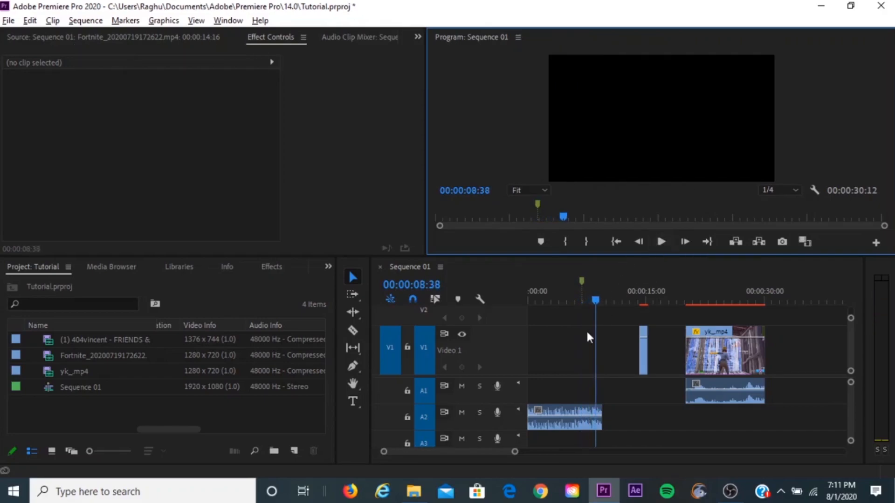
Place a marker on the yk_.mp4 clip at 00:00:24:48.
drag(600, 298, 722, 300)
click(717, 332)
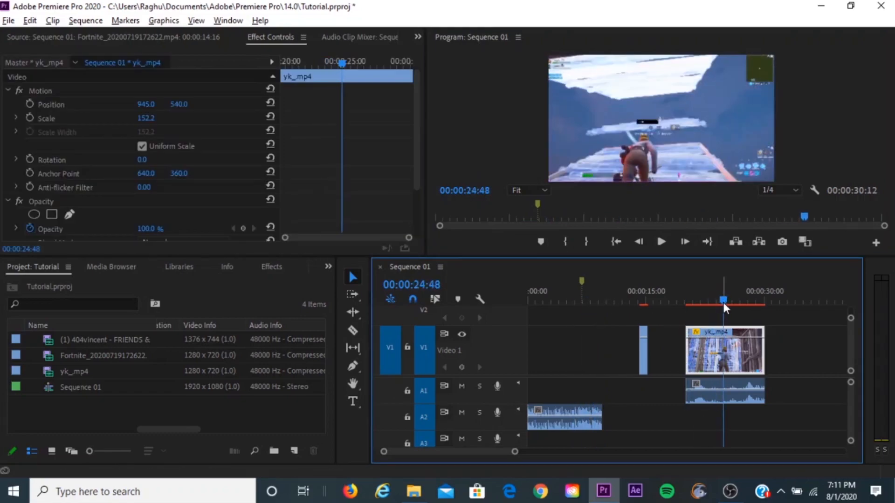
key(m)
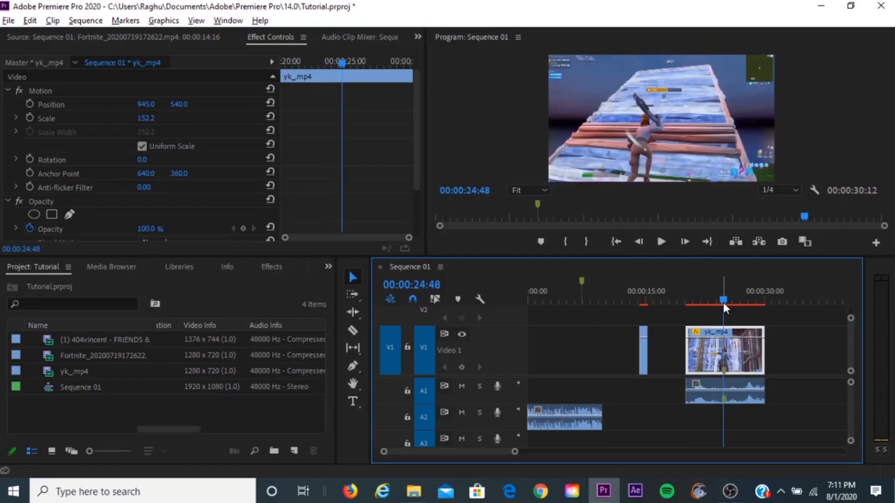
Locate the frame of the shot at 00:00:27:59 and split the yk_.mp4 clip there.
drag(723, 297, 747, 299)
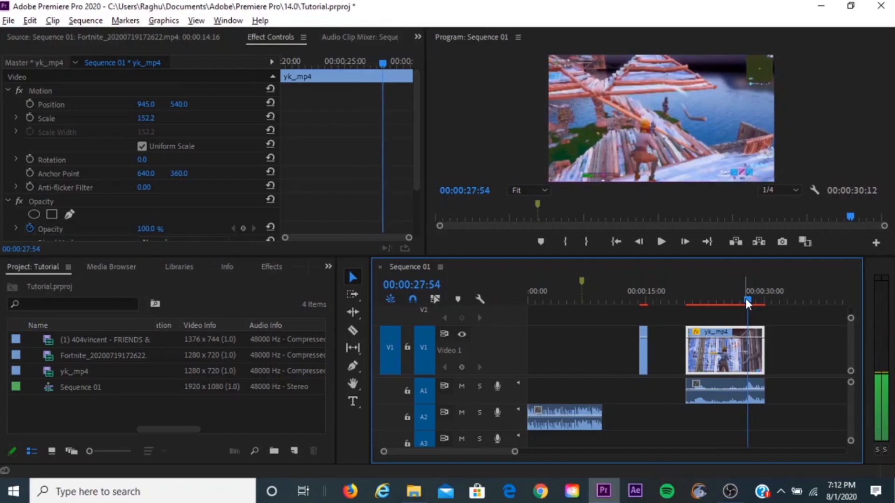
key(Right)
key(Right)
key(Right)
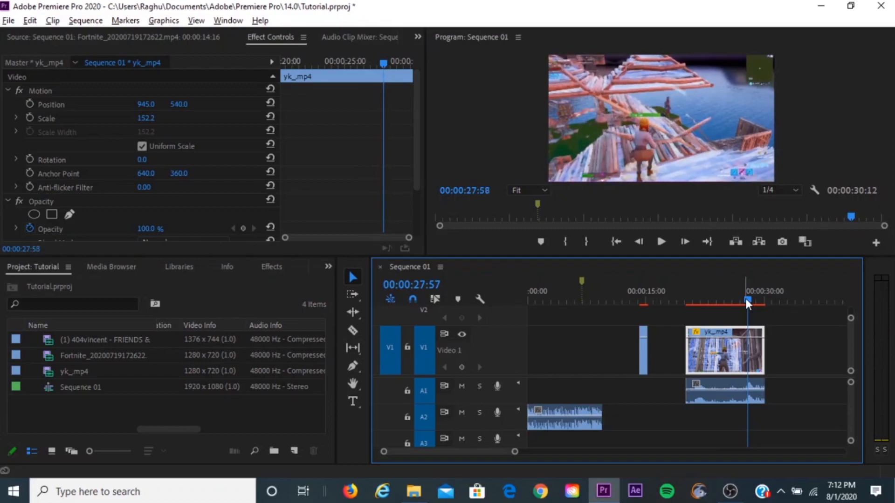
key(Right)
key(Right)
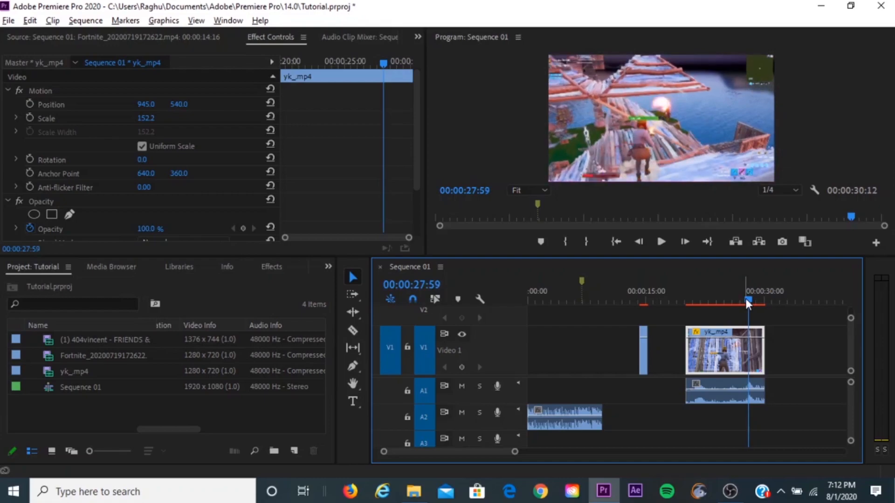
key(Left)
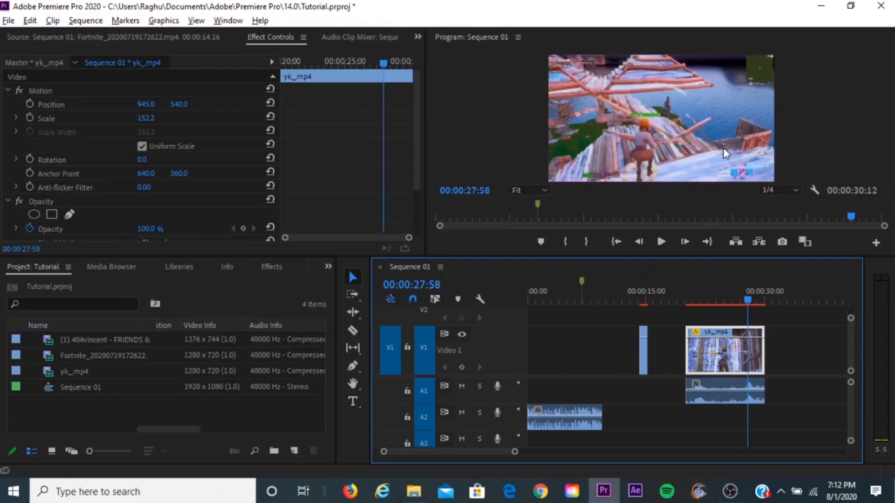
key(Right)
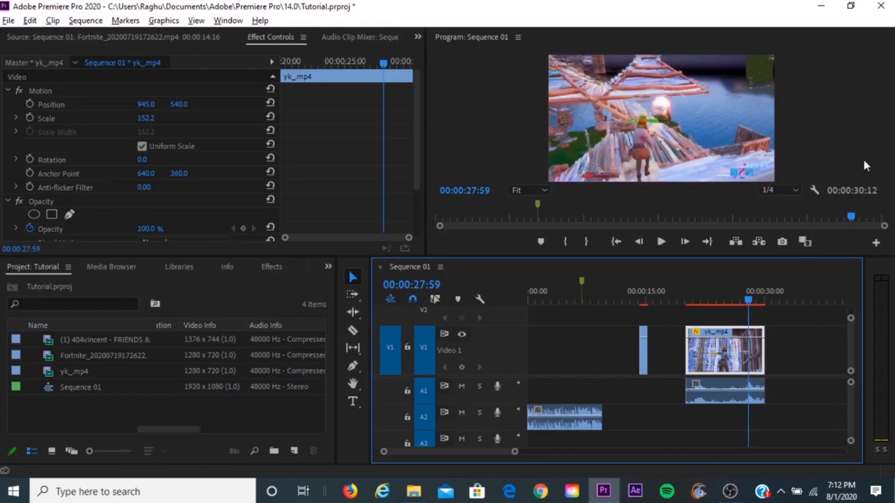
key(Left)
key(Right)
key(Right)
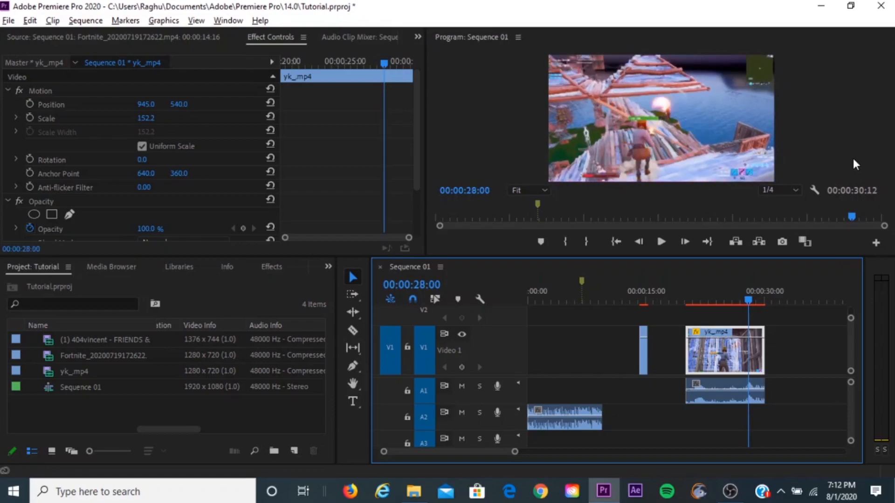
key(Left)
key(c)
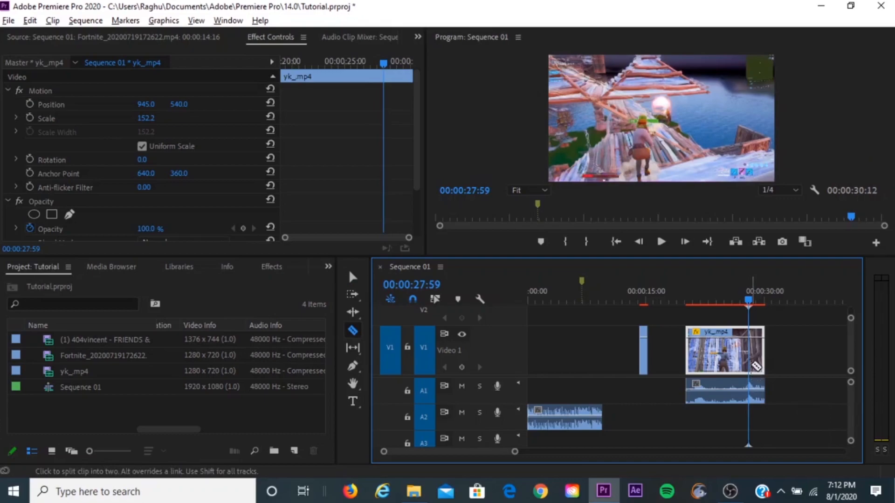
click(750, 363)
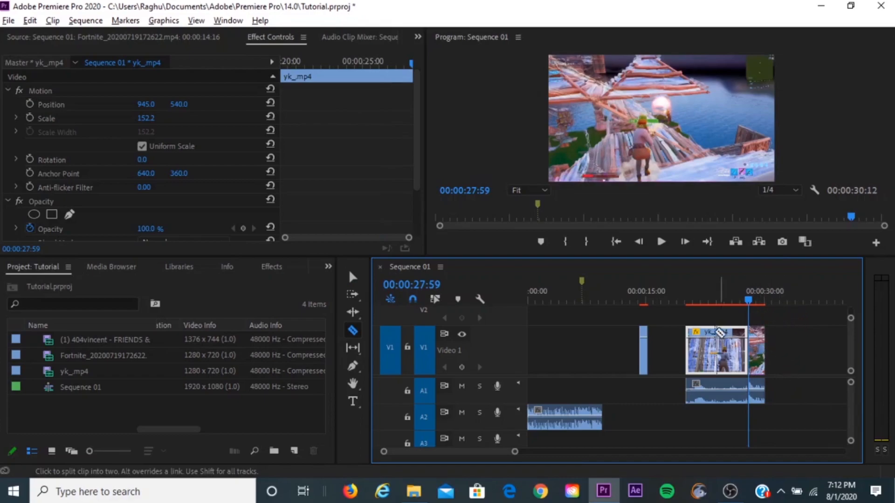
Move the cut-off end piece of yk_.mp4 with its audio so it starts at the beat-drop marker.
key(v)
click(756, 359)
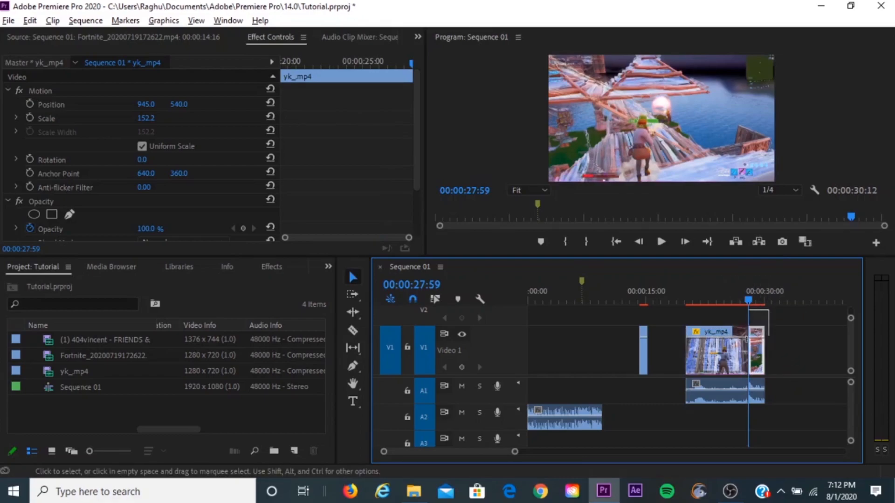
drag(760, 368, 599, 361)
Trim the start of the remaining first yk_.mp4 piece so that about 4 seconds of it are left.
drag(750, 298, 709, 313)
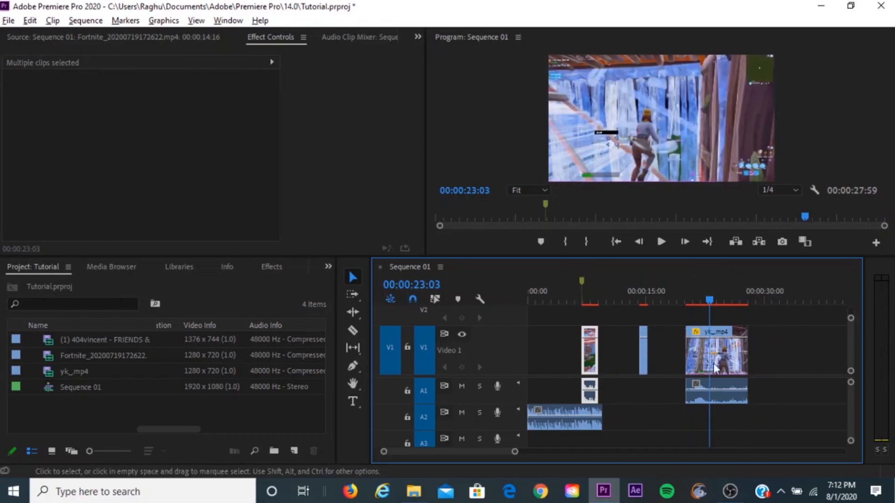
click(688, 419)
drag(668, 326, 701, 408)
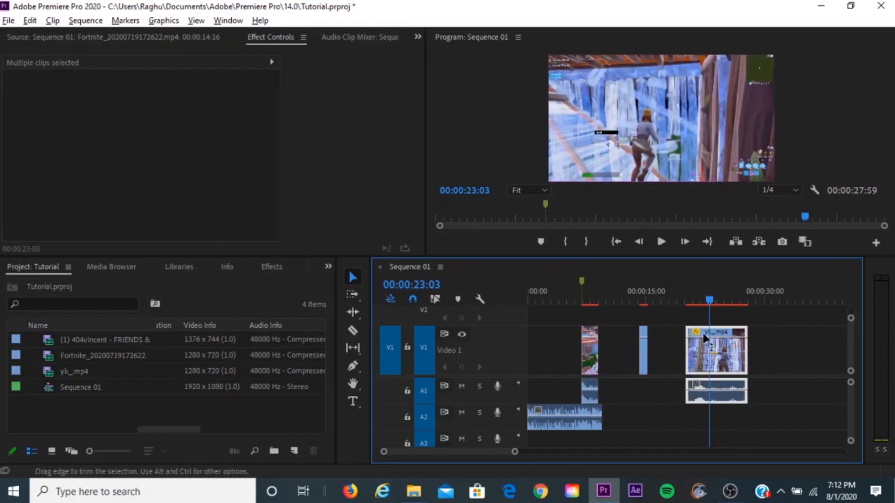
drag(709, 300, 826, 299)
double_click(687, 357)
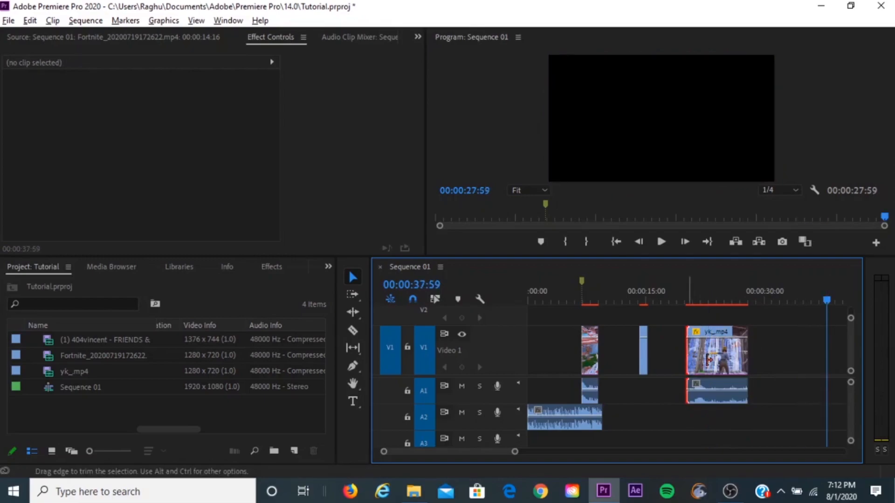
click(672, 354)
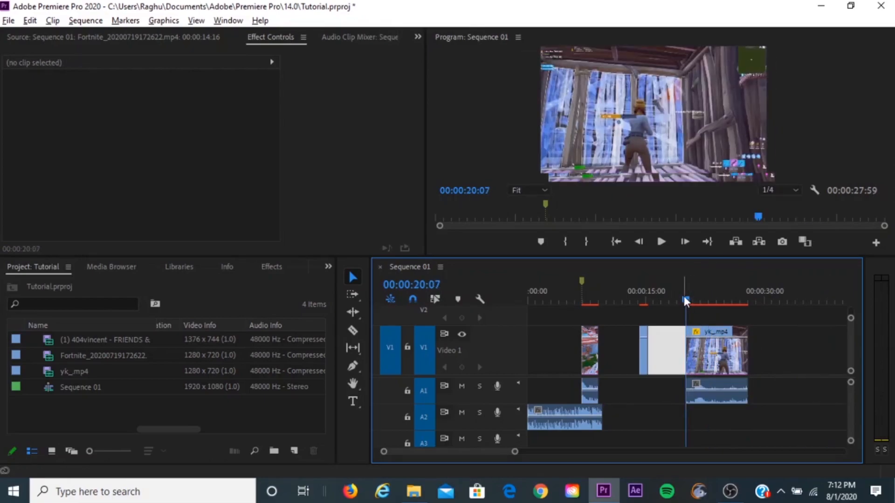
drag(685, 298, 800, 316)
click(673, 346)
drag(676, 338, 698, 389)
click(689, 365)
drag(713, 364, 714, 364)
click(804, 179)
double_click(725, 346)
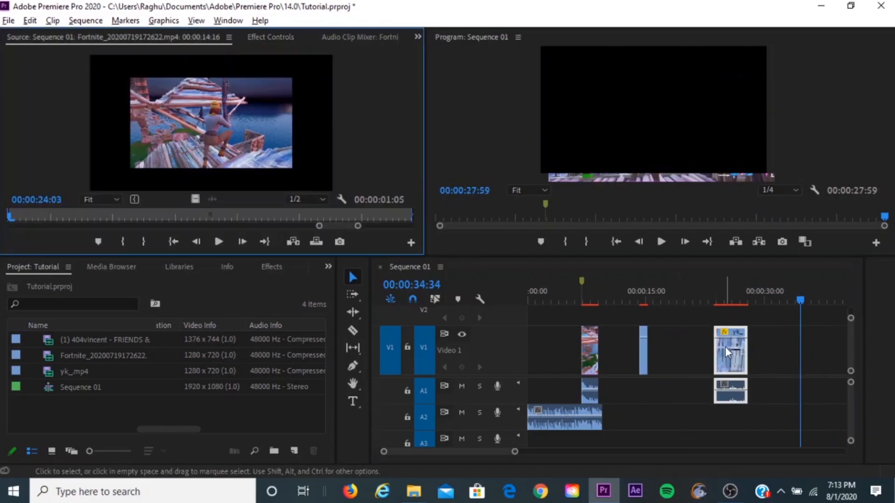
Move the trimmed yk_.mp4 clip with its audio to the start of the sequence.
drag(795, 301, 733, 305)
click(760, 178)
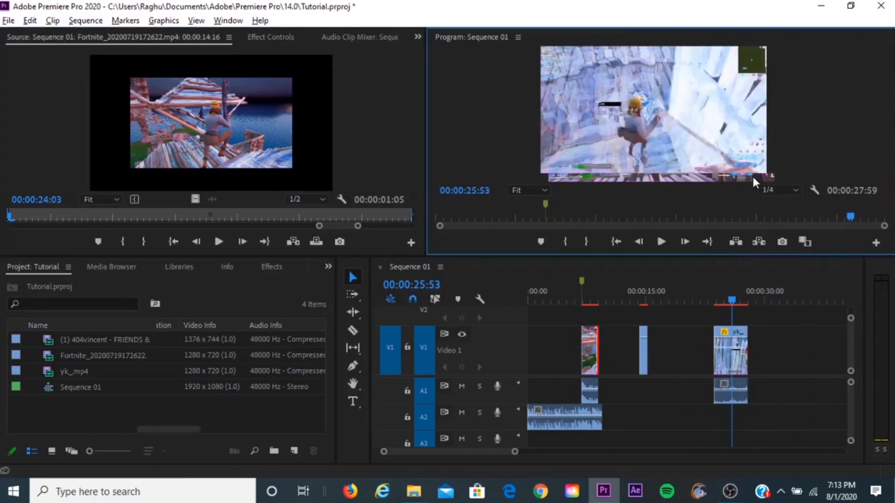
click(693, 350)
drag(699, 338, 750, 436)
drag(729, 369, 540, 359)
drag(730, 298, 487, 331)
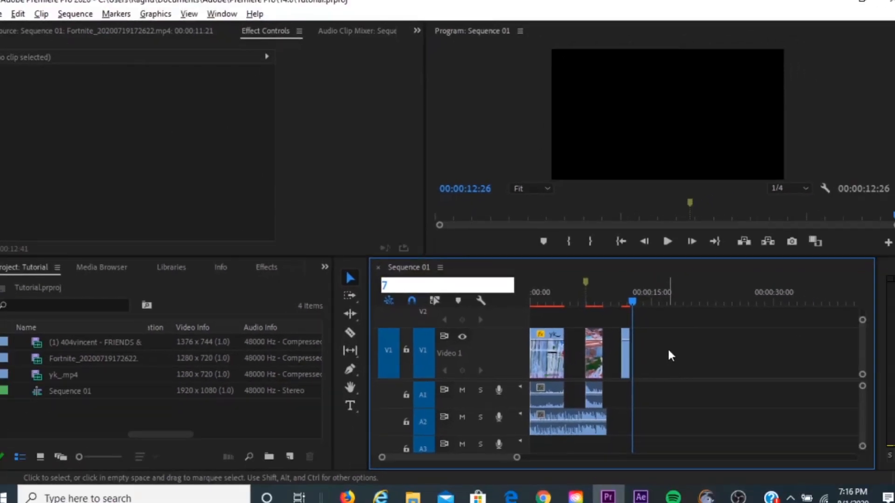
key(Escape)
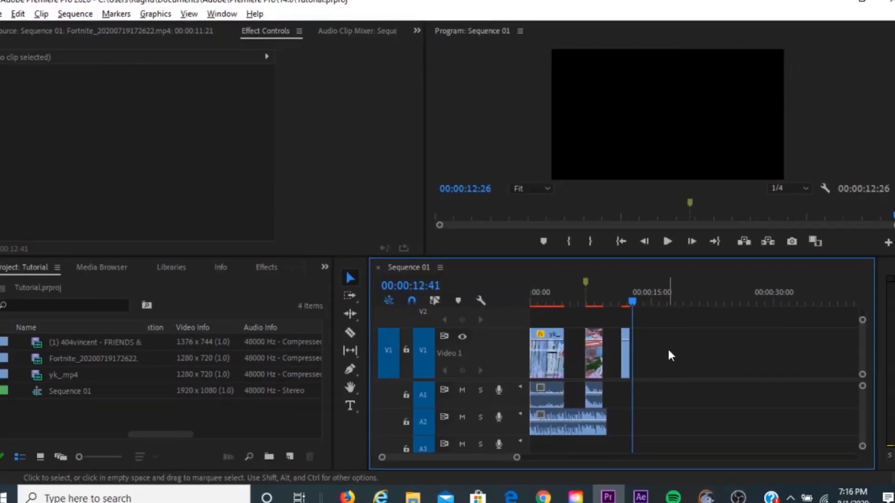
Examine the Fortnite_20200719172622.mp4 cinematic clip frame by frame backwards to its first frame at 00:00:11:21.
drag(632, 302, 628, 334)
key(Left)
key(Left)
key(Left)
key(Left)
key(Left)
key(Left)
key(Left)
key(Left)
key(Left)
key(Left)
key(Left)
key(Left)
key(Left)
key(Left)
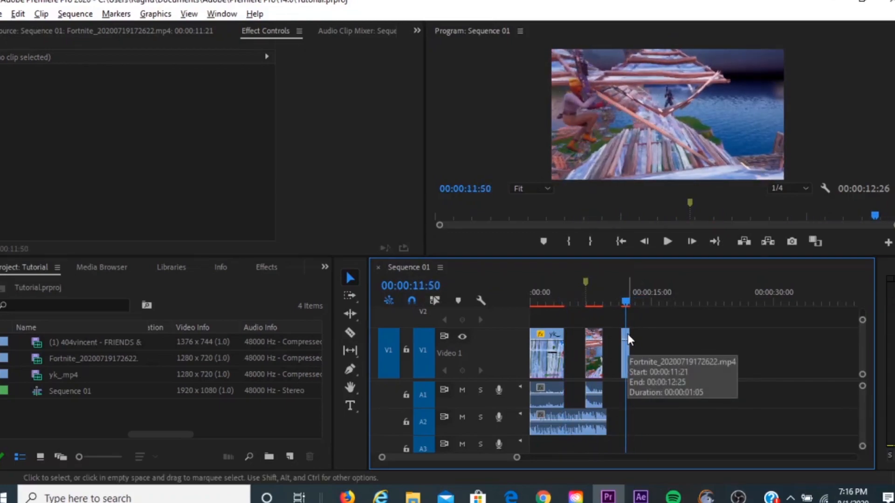
key(Left)
key(Left)
key(Left)
key(Left)
key(Left)
key(Left)
key(Left)
key(Left)
key(Left)
key(Left)
key(Left)
key(Left)
key(Left)
key(Left)
key(Left)
key(Left)
key(Left)
key(Right)
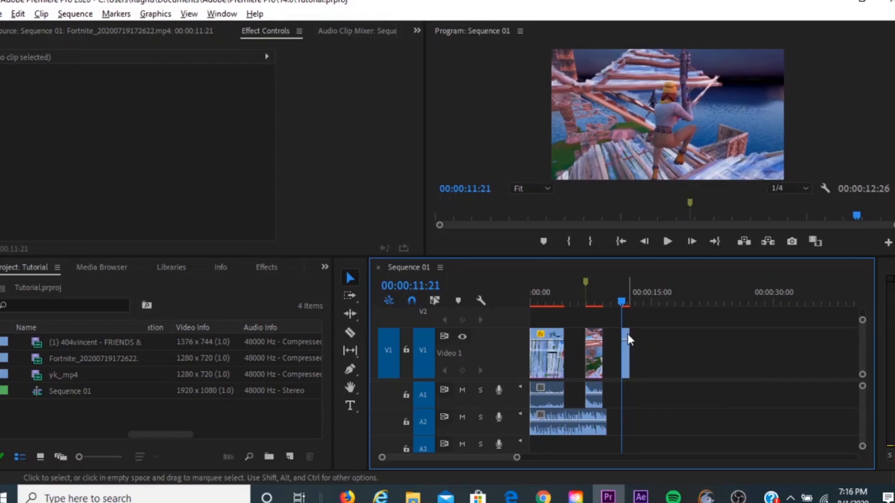
Trim the end of the first yk_.mp4 clip and its audio to the shot frame at 00:00:04:02.
drag(618, 301, 561, 311)
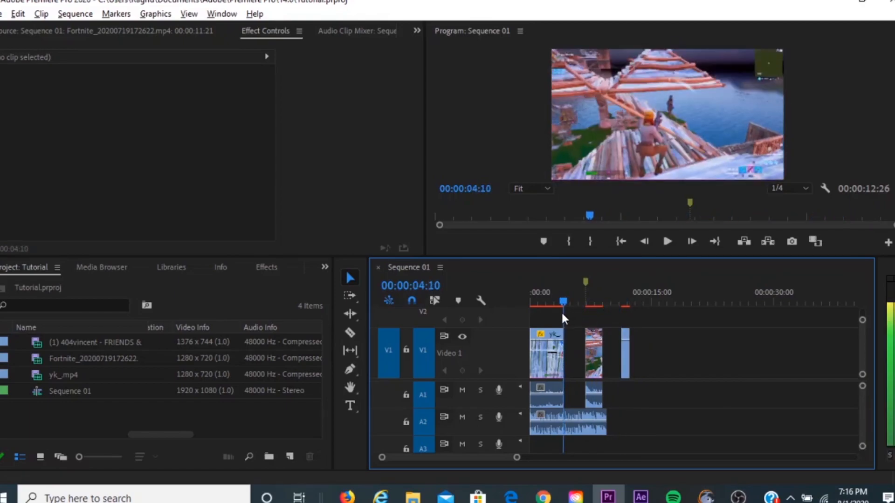
drag(516, 457, 485, 460)
key(Right)
key(Down)
key(Left)
key(Left)
key(Left)
key(Left)
key(Left)
key(Left)
key(Left)
key(Left)
key(Left)
key(Left)
key(Left)
key(Left)
key(Left)
key(Left)
key(Left)
key(Left)
key(Left)
key(Left)
key(Left)
key(Left)
key(Left)
key(Right)
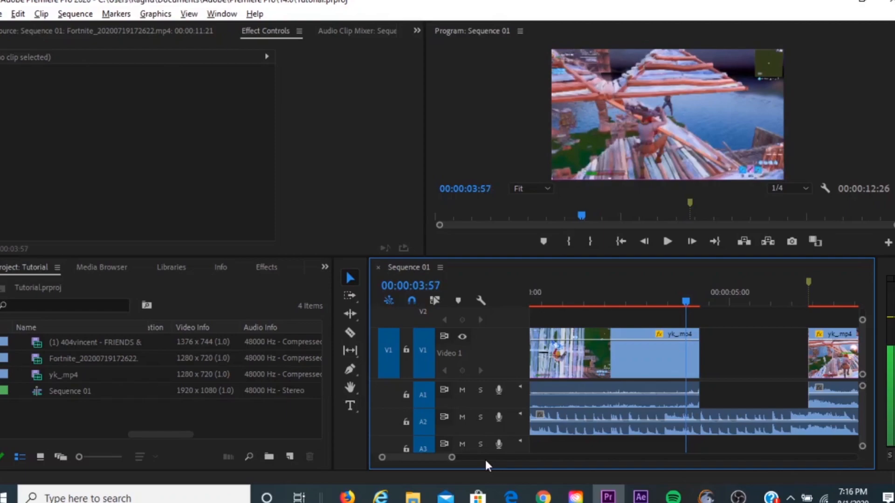
key(Right)
key(Right)
key(Right)
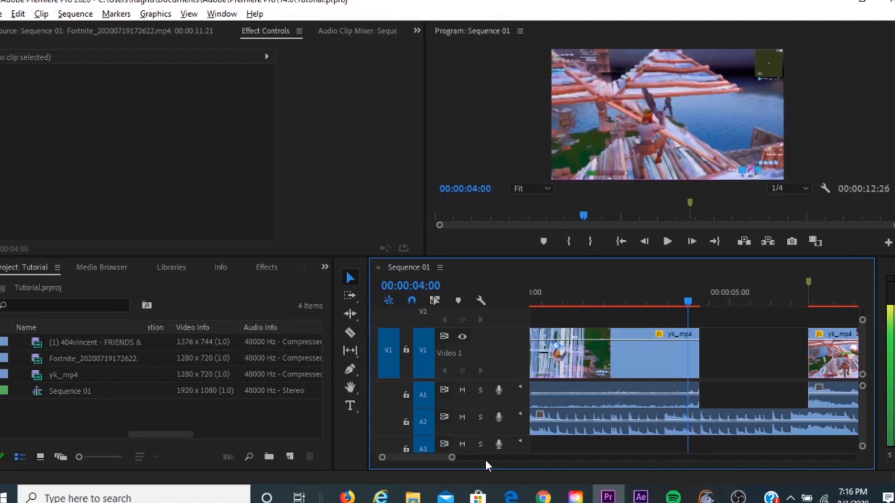
key(Right)
key(Left)
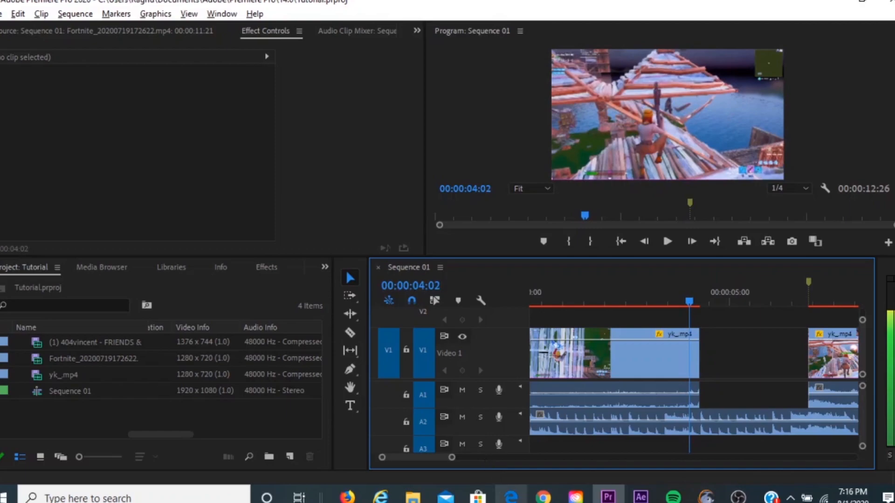
drag(736, 330, 689, 394)
Extend the start of the second yk_.mp4 clip and its audio about half a second ahead of the beat-drop marker.
drag(691, 302, 744, 339)
drag(744, 303, 726, 307)
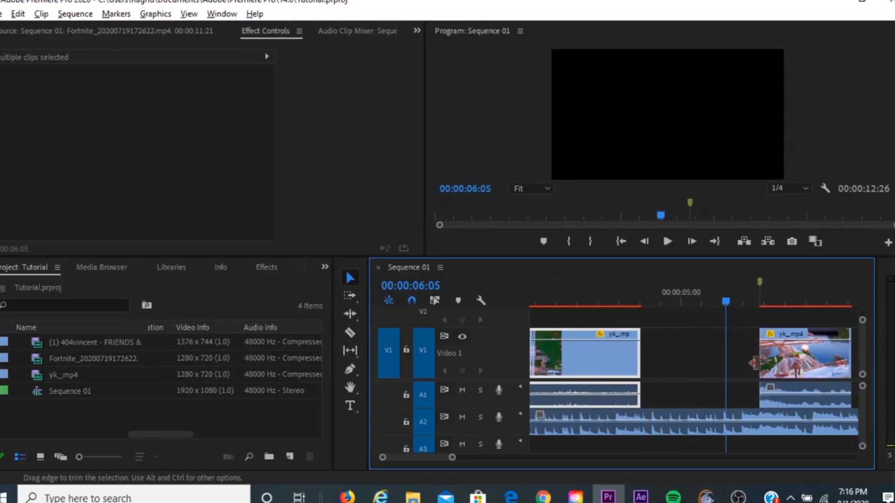
drag(764, 366, 744, 368)
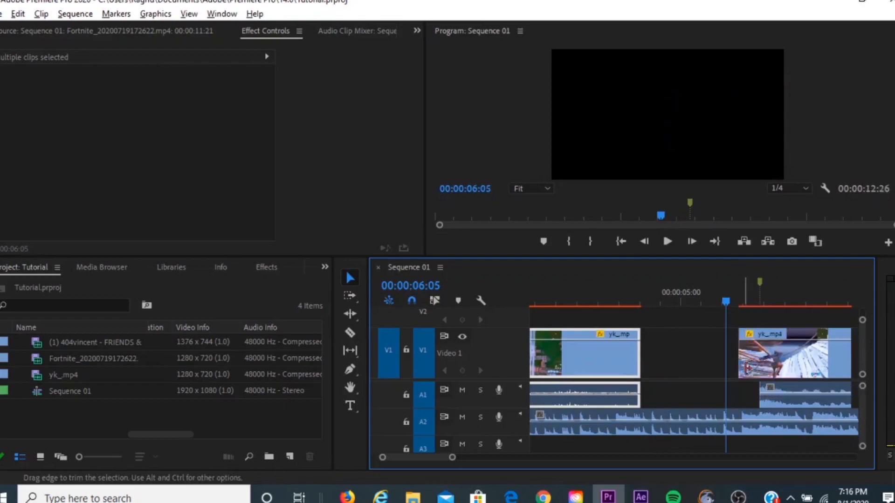
click(760, 400)
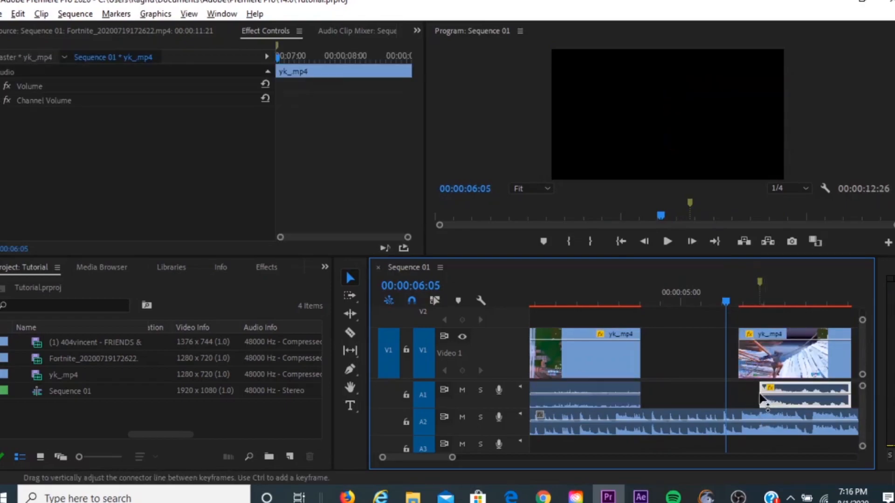
drag(748, 393, 737, 393)
Find the shot frame at 00:00:06:37 and trim the start of the second yk_.mp4 clip and its audio to it.
drag(722, 298, 734, 305)
key(Right)
key(Right)
key(Right)
key(Right)
key(Right)
key(Right)
key(Right)
key(Right)
key(Right)
key(Right)
key(Right)
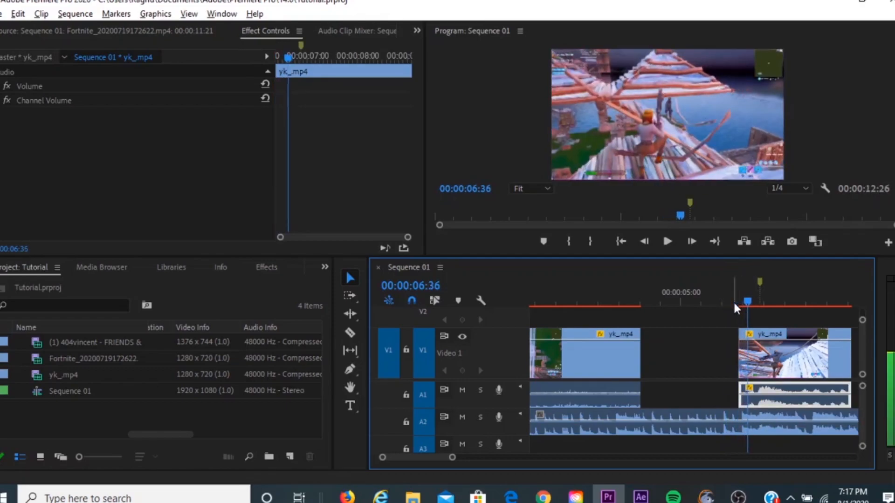
key(Left)
key(Left)
key(Left)
key(Right)
key(Right)
key(Right)
key(Left)
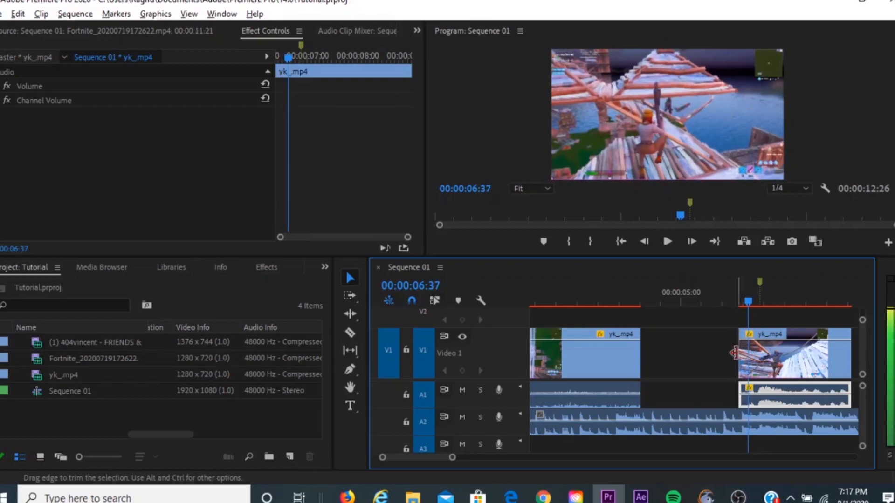
drag(744, 356, 748, 356)
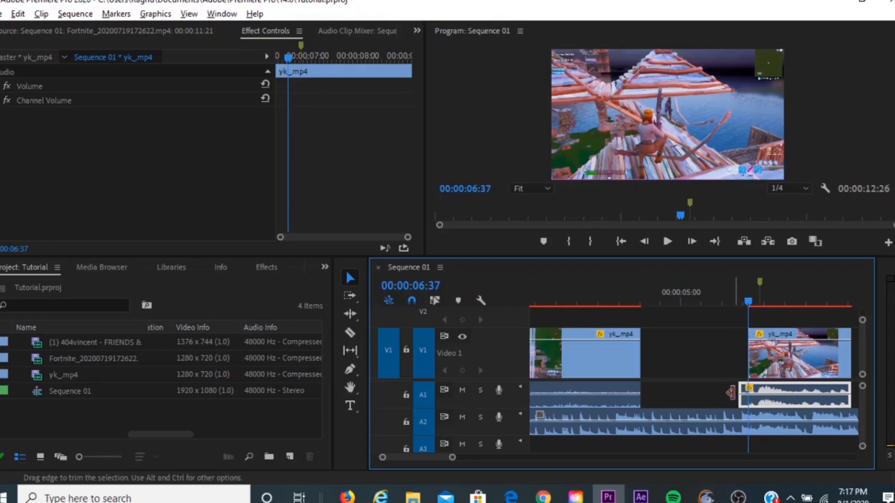
drag(734, 393, 740, 393)
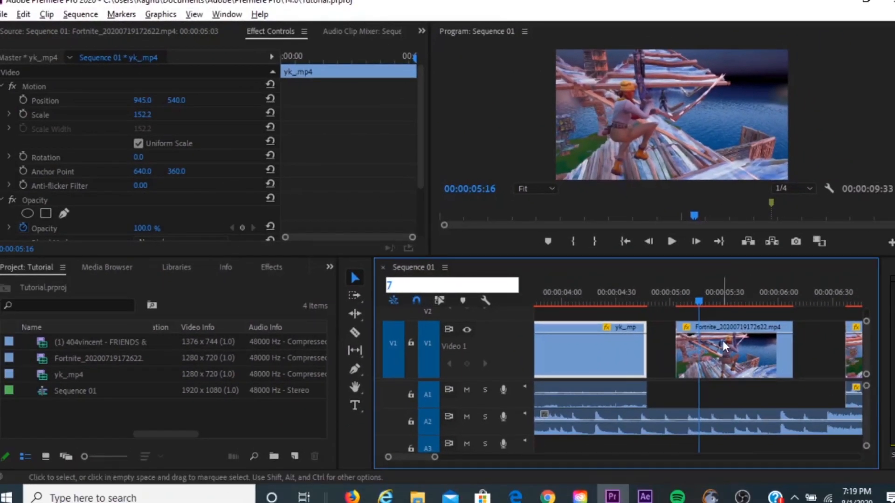
Show the Time Remapping speed keyframes on the Fortnite_20200719172622.mp4 clip.
click(721, 338)
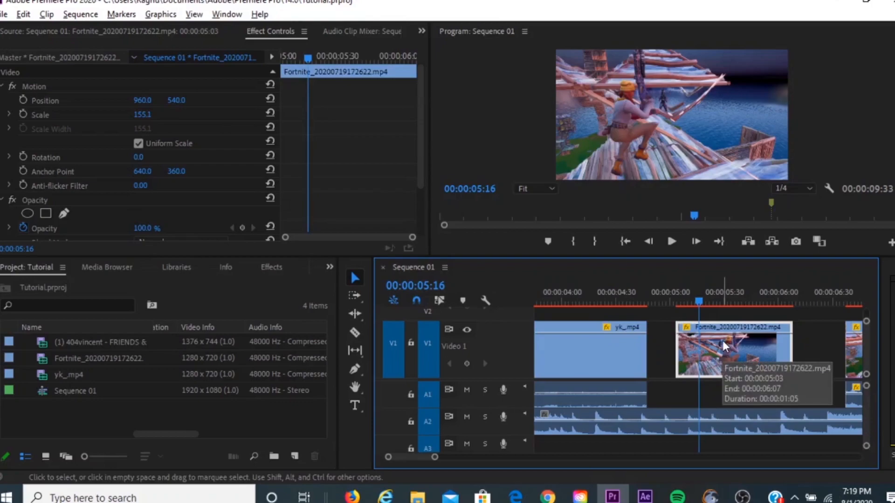
right_click(721, 338)
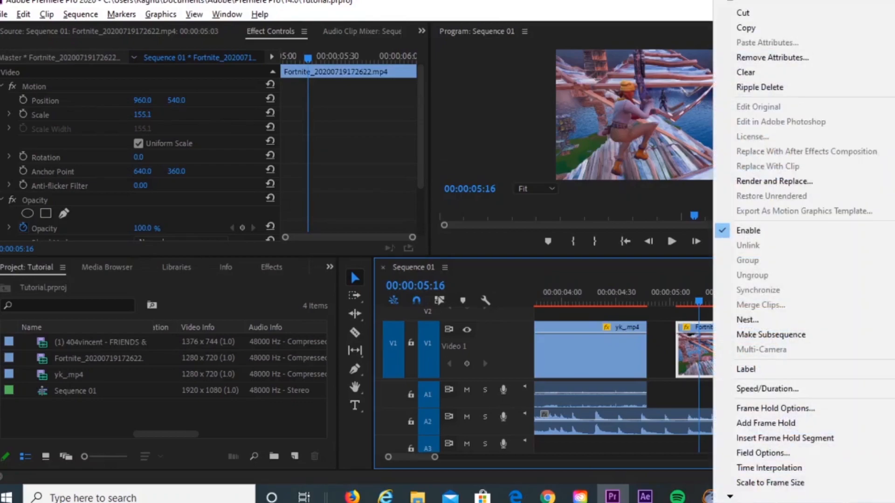
mouse_move(731, 499)
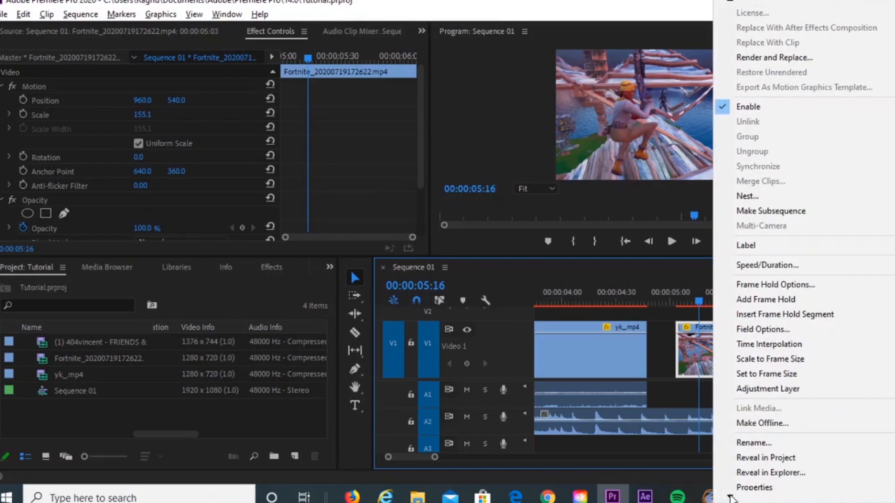
mouse_move(775, 481)
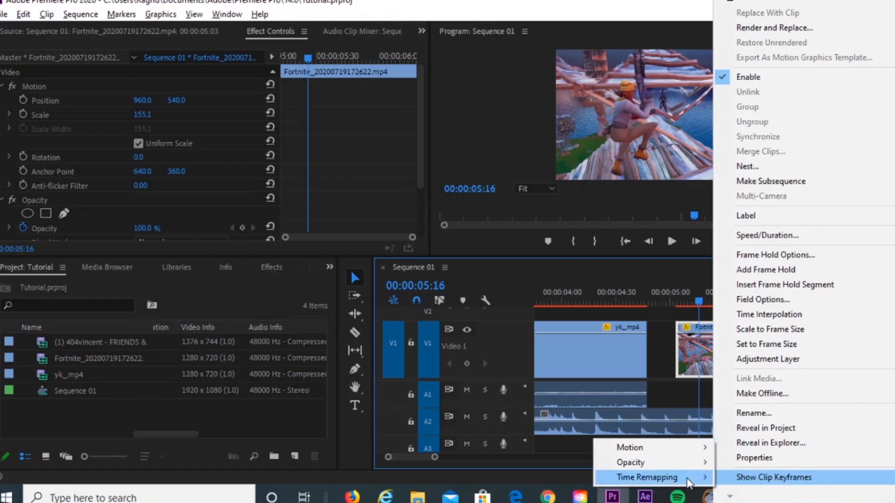
mouse_move(692, 480)
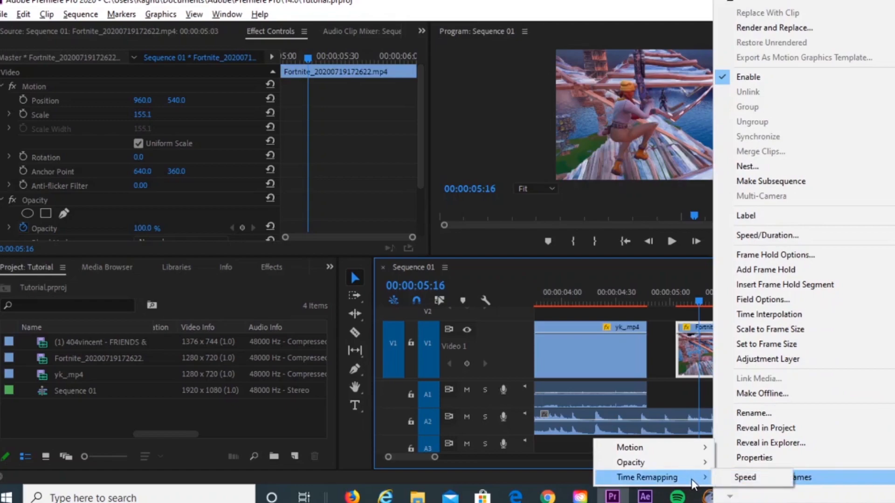
click(751, 480)
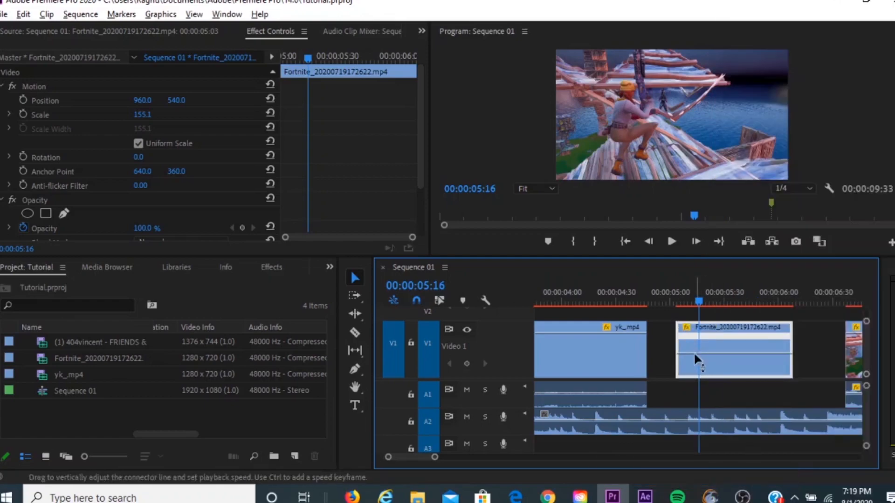
Add a speed keyframe to the Fortnite clip at 00:00:06:00 and strongly raise the playback speed before it.
drag(698, 303, 779, 312)
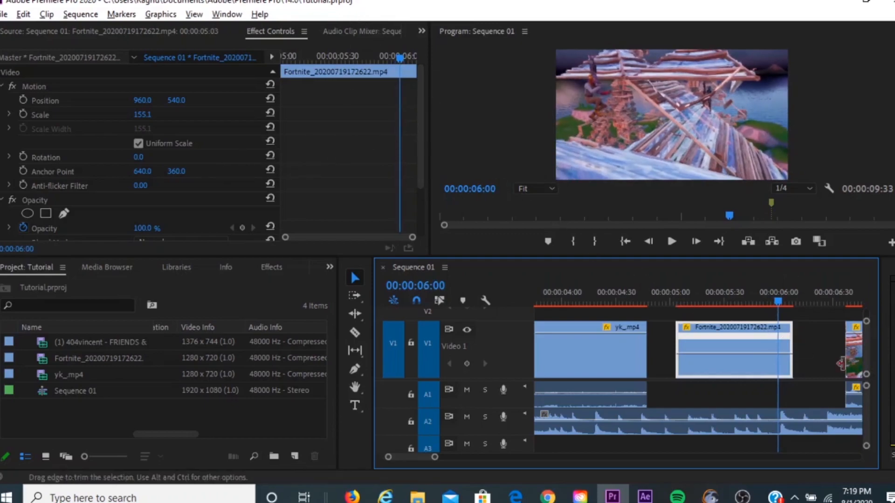
ctrl+click(779, 355)
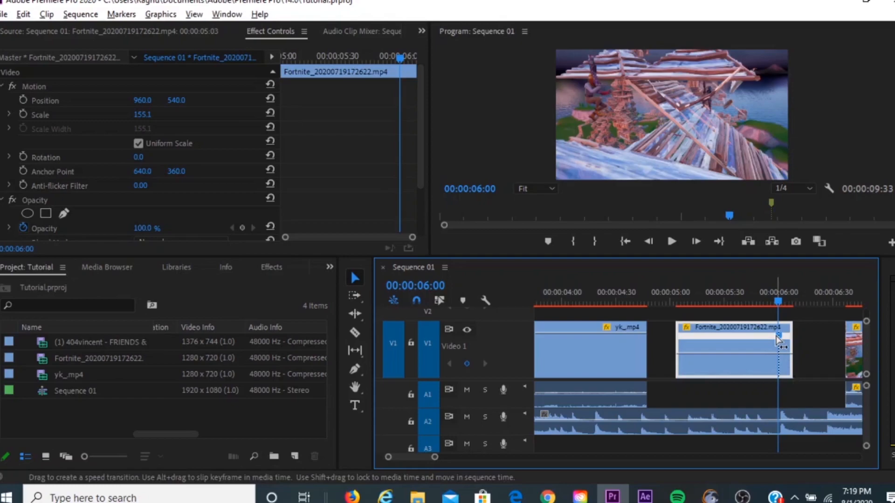
drag(715, 355, 716, 224)
drag(690, 347, 697, 281)
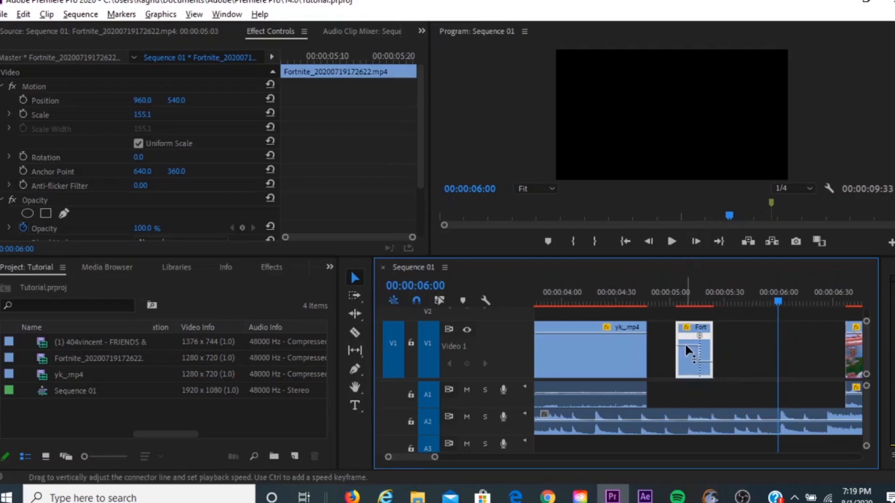
drag(684, 343, 685, 286)
Preview the sped-up Fortnite clip and raise the speed before its keyframe slightly more.
drag(776, 302, 767, 301)
click(675, 302)
click(672, 244)
click(671, 247)
drag(730, 302, 663, 308)
click(672, 241)
click(670, 242)
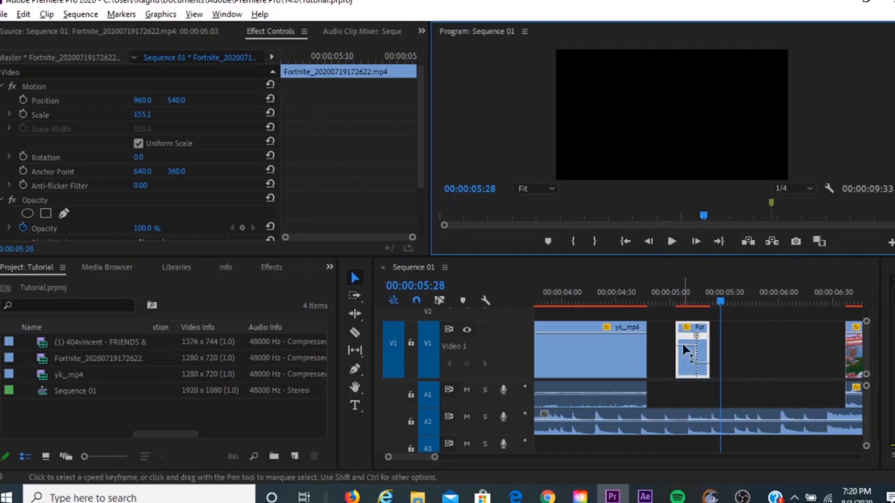
drag(681, 345, 683, 340)
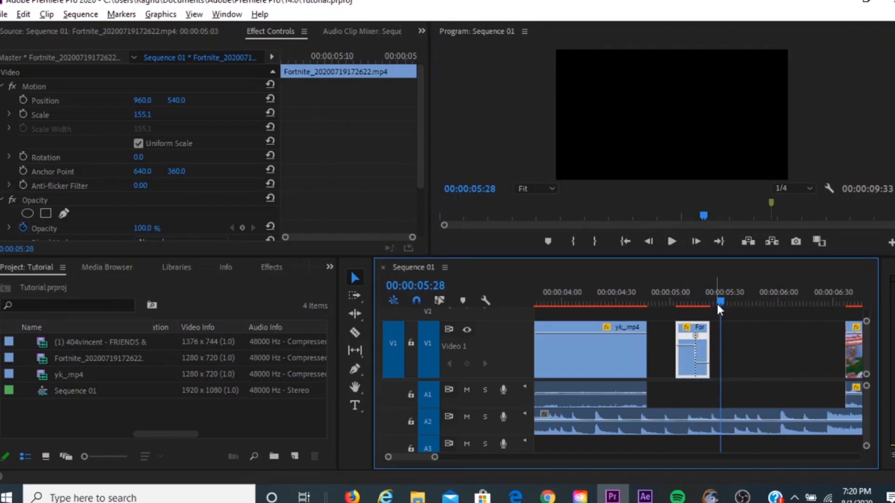
Split the Fortnite clip's speed keyframe into a gradual ramp spanning almost the whole clip.
drag(717, 302, 693, 304)
drag(433, 457, 417, 459)
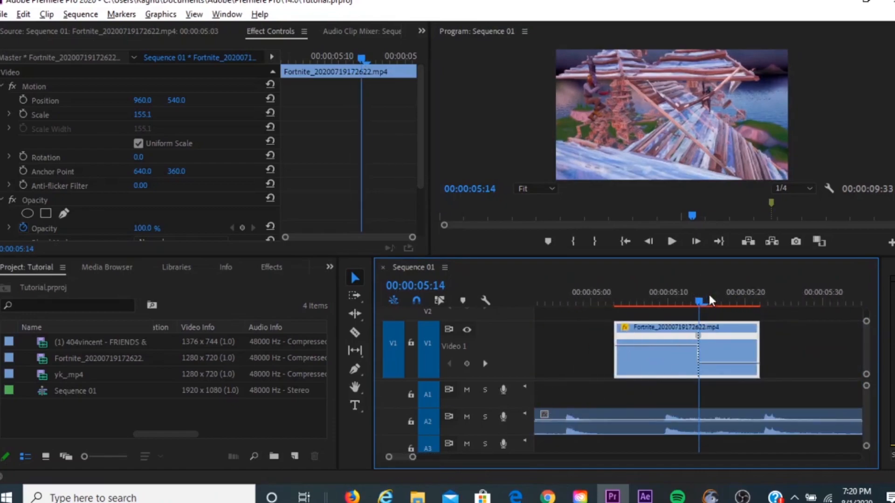
click(721, 294)
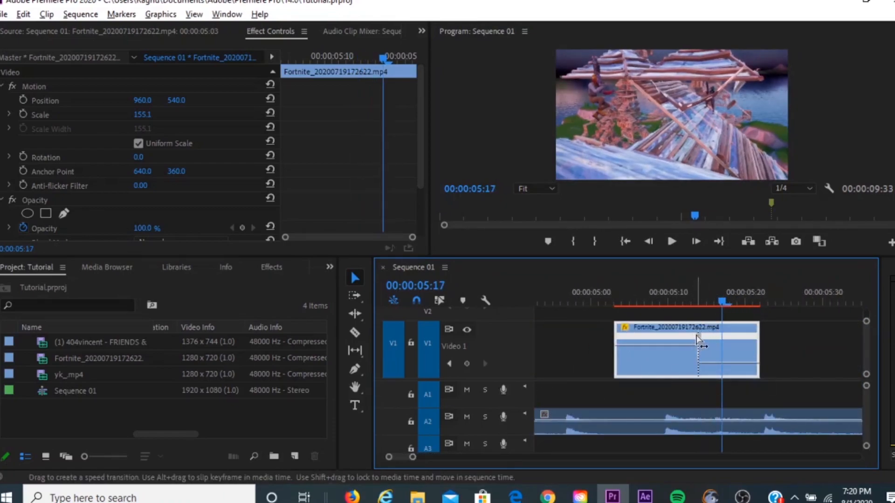
drag(697, 344, 624, 342)
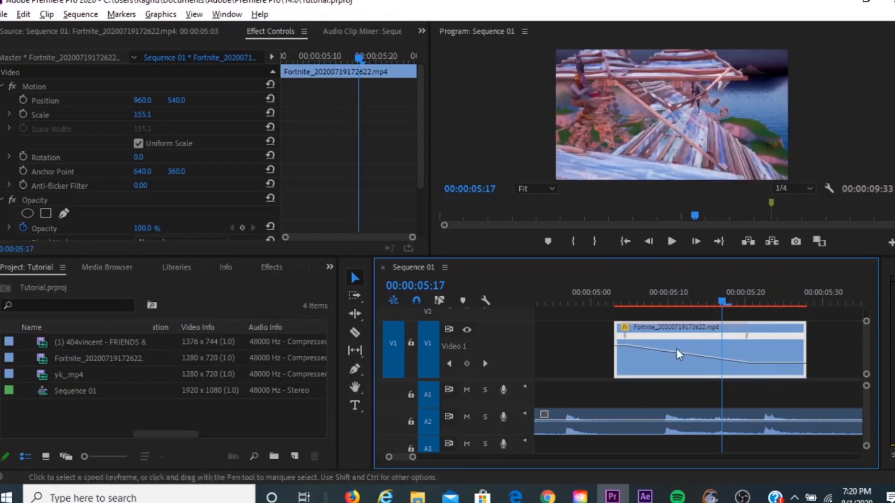
drag(747, 334, 784, 340)
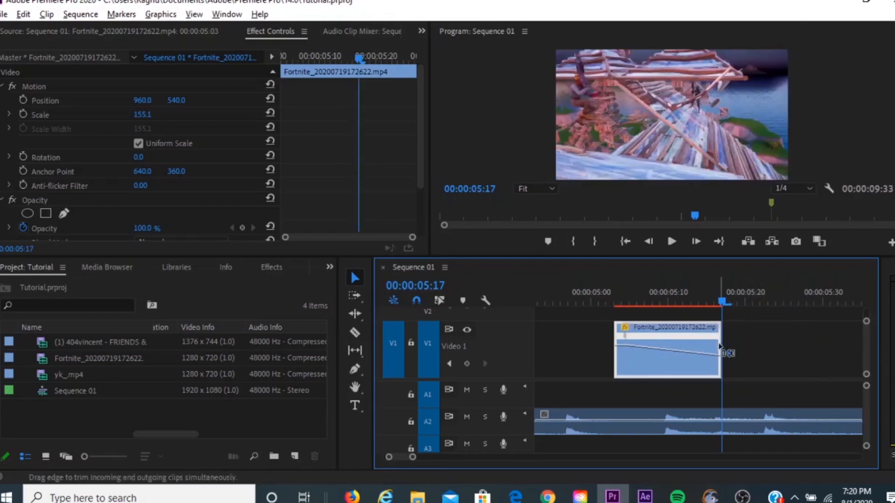
key(ctrl+z)
drag(745, 336, 775, 341)
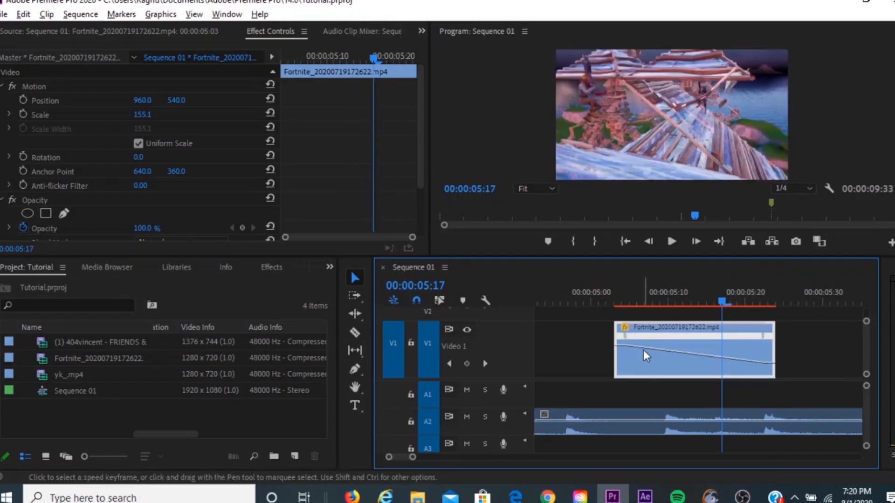
Preview the ramped Fortnite clip and raise the speed at the start of the ramp further.
drag(413, 457, 449, 457)
click(684, 302)
click(666, 303)
click(671, 241)
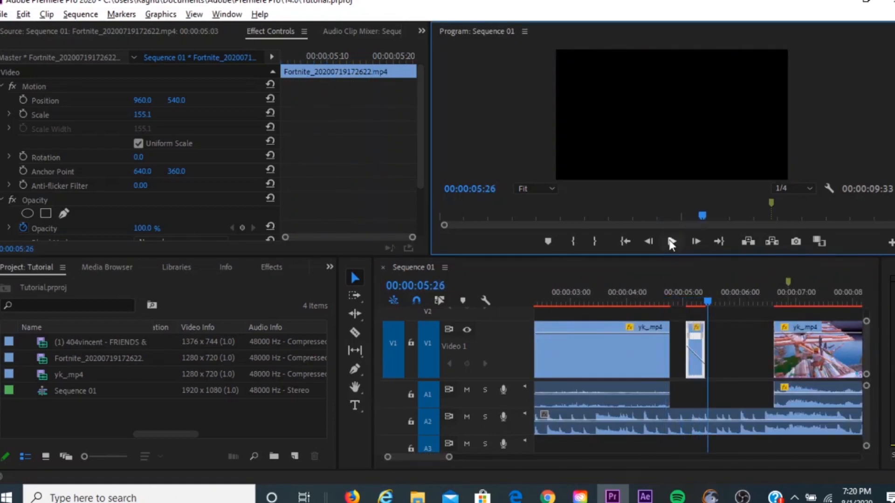
drag(449, 457, 430, 460)
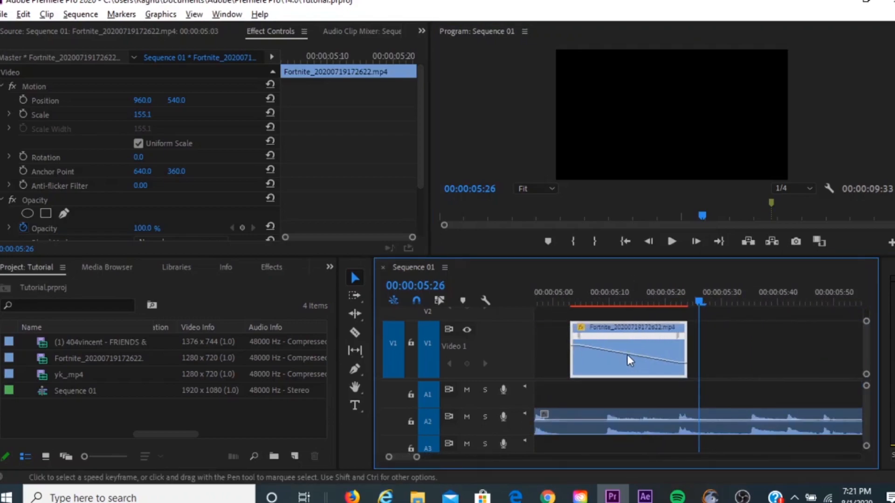
mouse_move(578, 345)
mouse_down()
mouse_move(577, 354)
mouse_move(578, 345)
mouse_up()
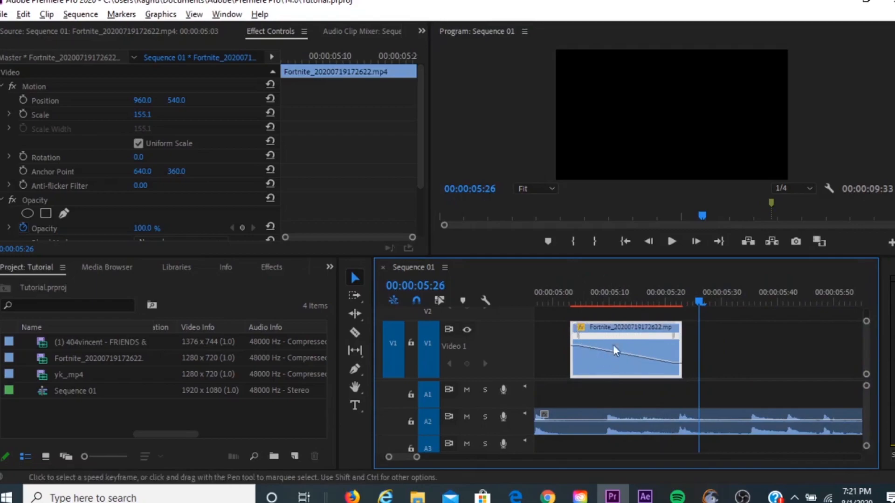
mouse_move(575, 342)
mouse_down()
mouse_move(575, 363)
mouse_move(577, 345)
mouse_up()
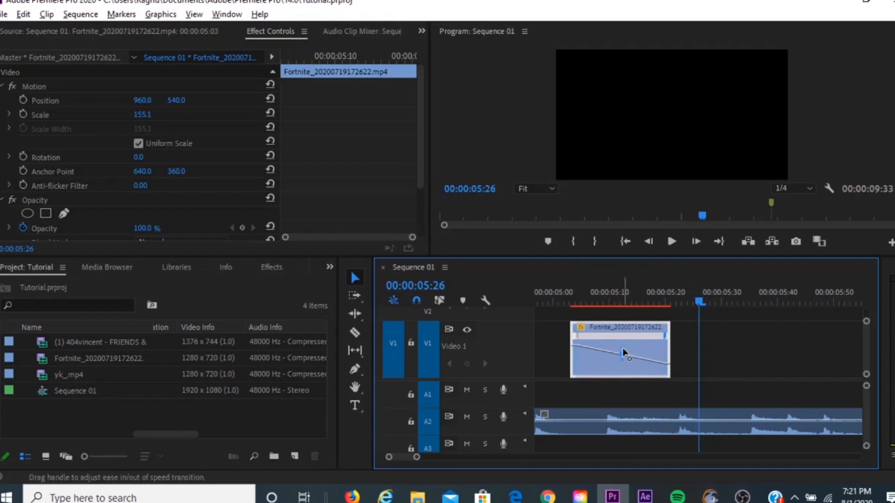
Bend the Fortnite clip's speed ramp into a smooth curve with its ease handle.
click(624, 352)
drag(622, 361, 643, 356)
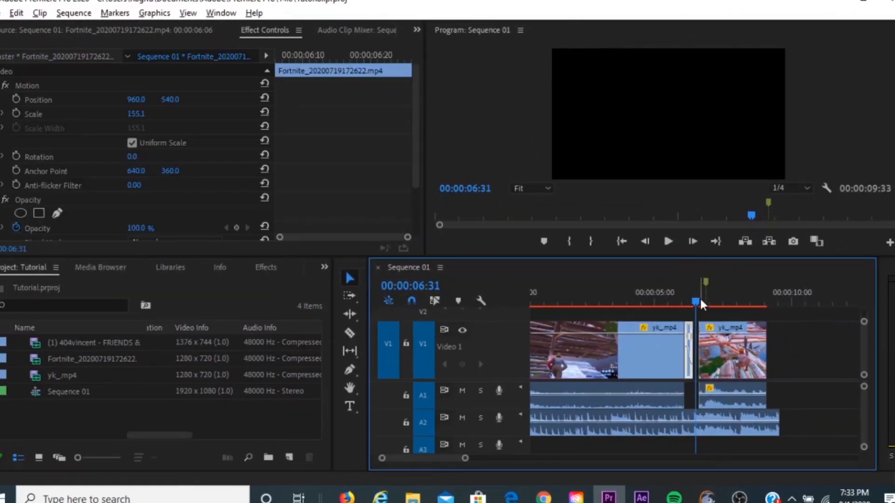
click(722, 298)
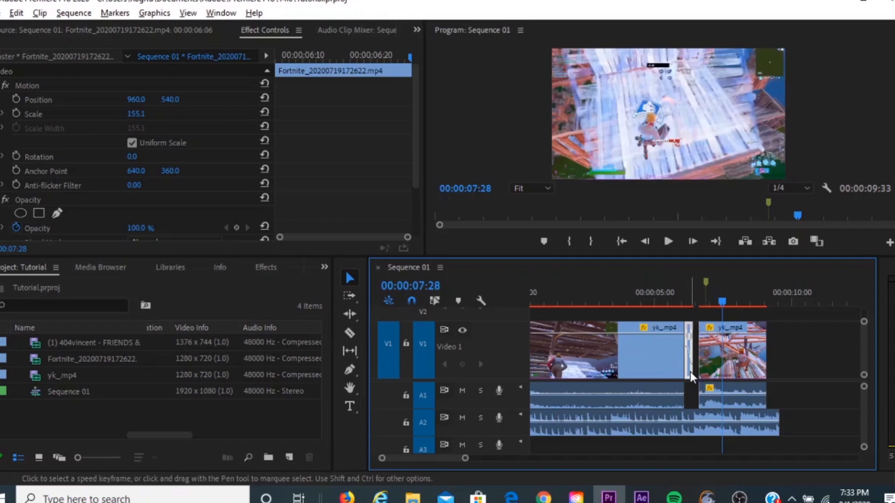
Duplicate the speed-ramped Fortnite clip and place the copy on Video 2, above the gap before the second yk_mp4 clip.
drag(700, 368, 785, 362)
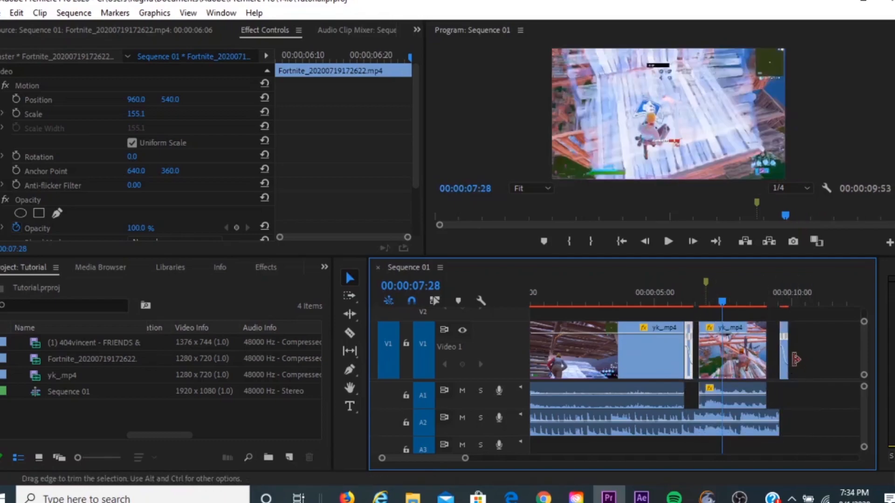
drag(725, 292, 743, 310)
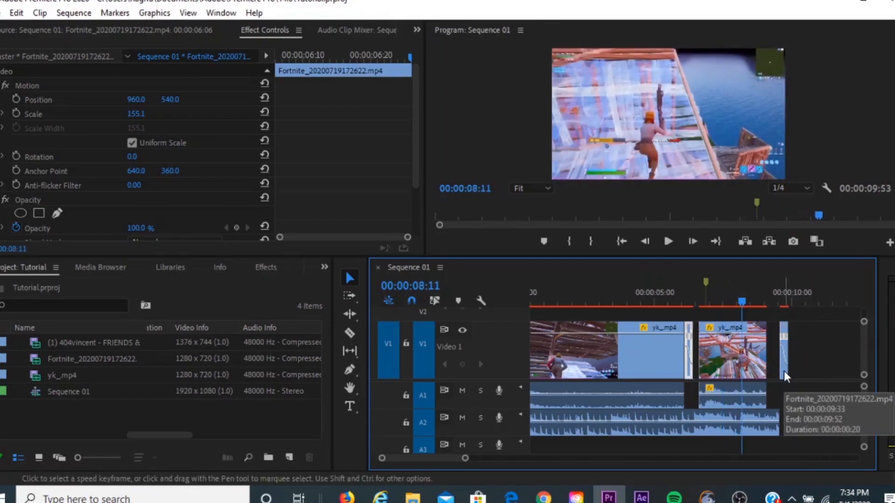
drag(783, 371, 697, 313)
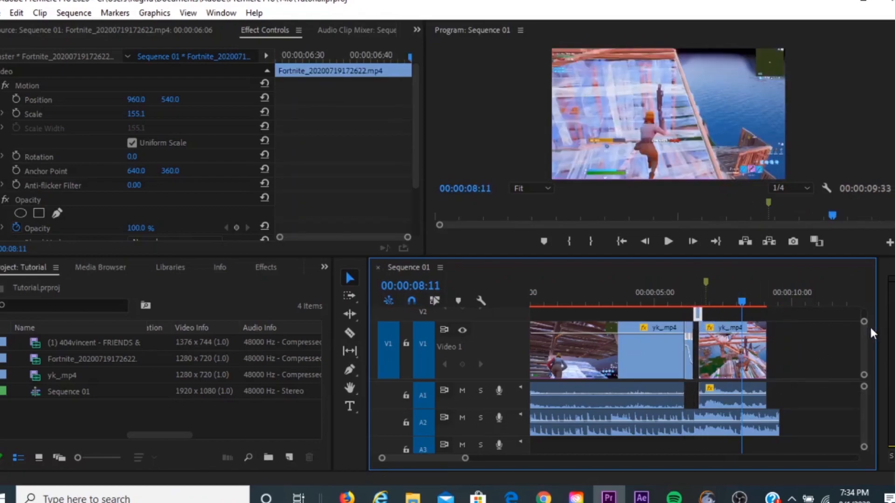
drag(865, 325, 865, 313)
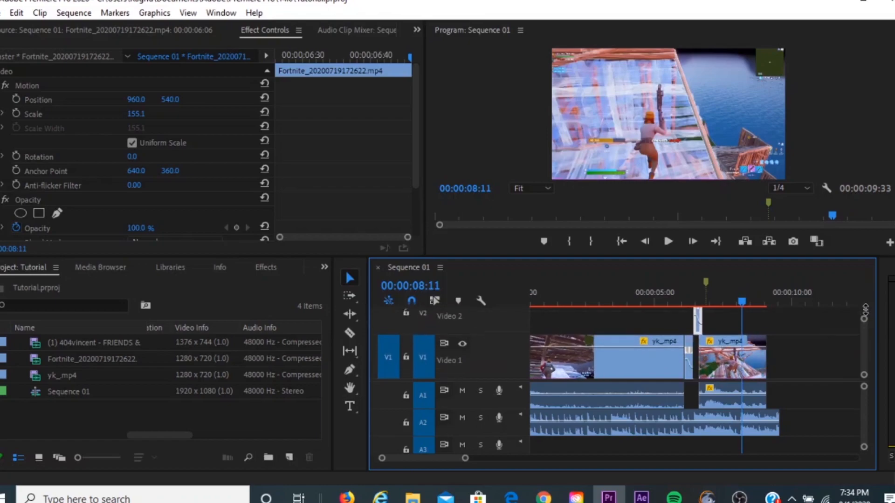
click(801, 340)
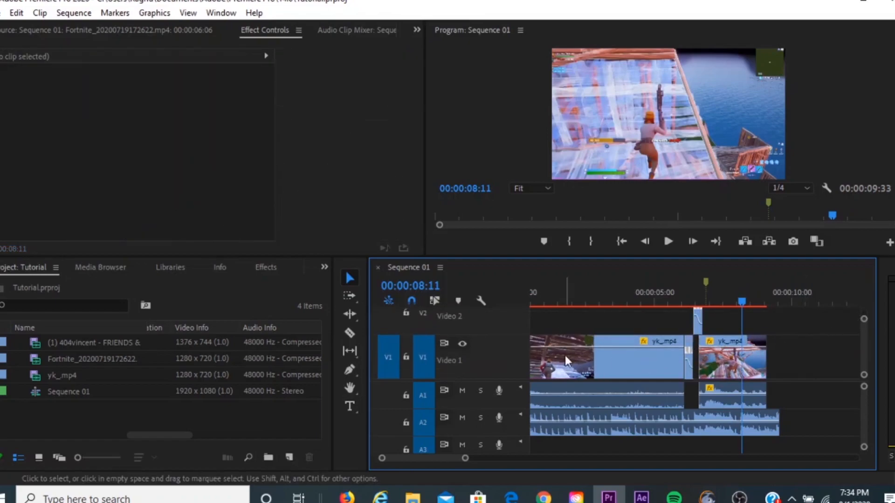
Preview the transition from the first yk_mp4 clip through both Fortnite clips into the second yk_mp4 clip.
drag(502, 334, 502, 358)
drag(741, 300, 691, 305)
drag(465, 460, 413, 458)
drag(695, 304, 599, 300)
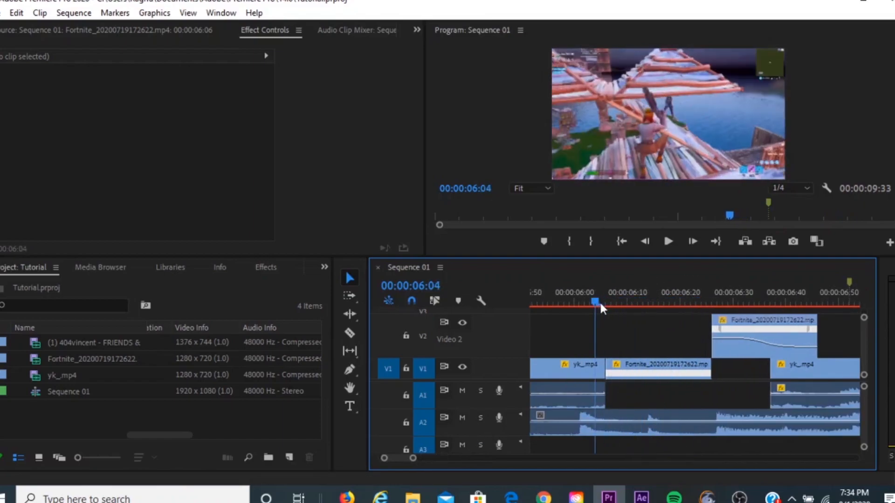
click(666, 243)
click(666, 242)
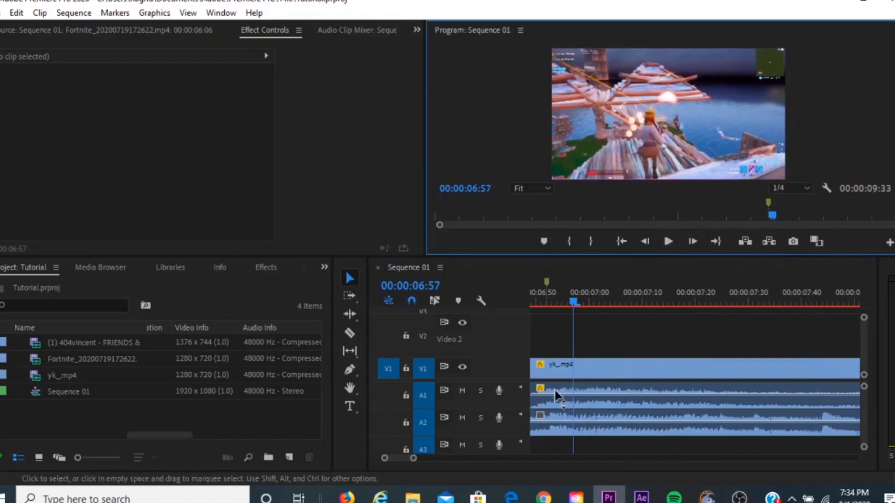
Raise the speed at the start of the duplicated Fortnite clip until it ends where the second yk_mp4 clip begins.
drag(412, 459, 438, 459)
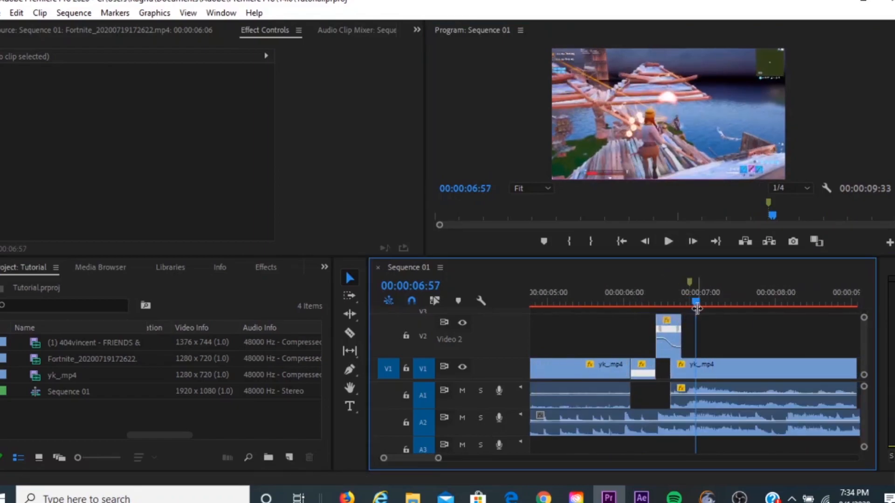
drag(695, 301, 656, 302)
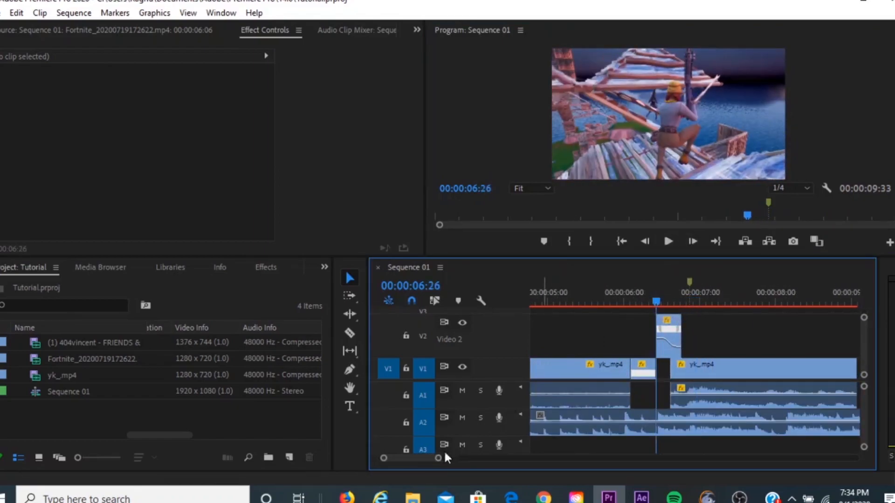
drag(439, 460, 404, 461)
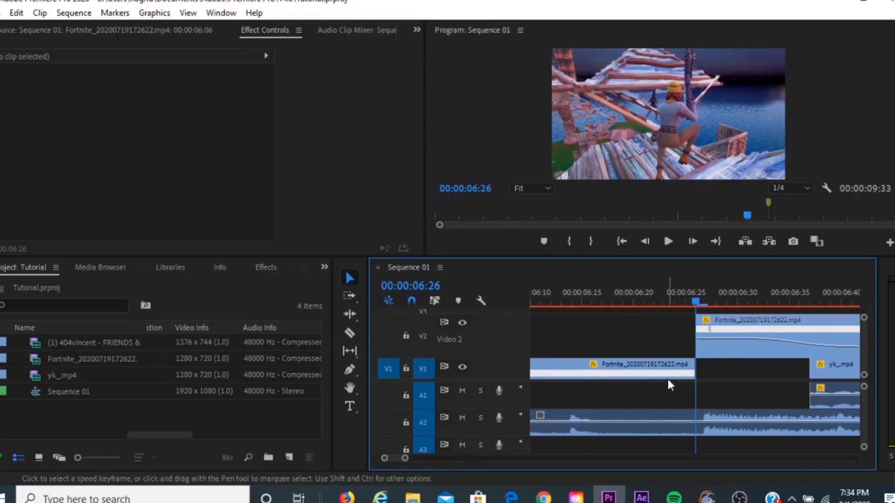
drag(702, 338, 704, 297)
drag(698, 334, 703, 320)
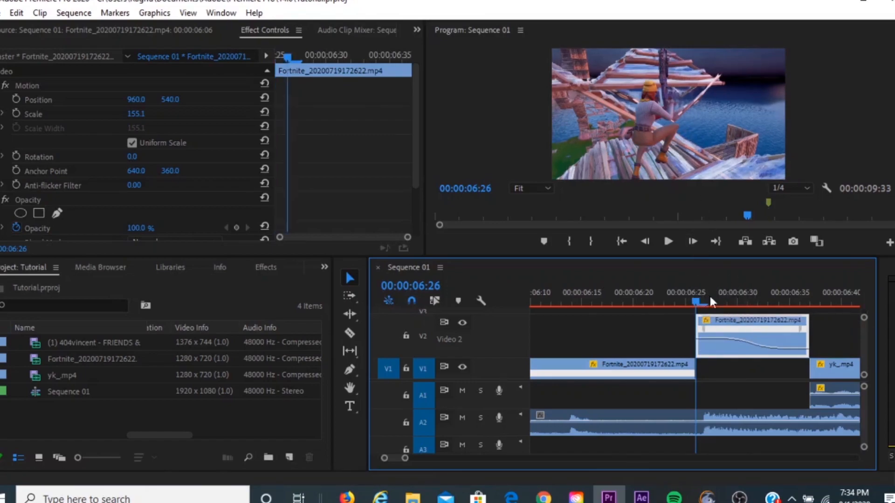
Move the duplicated Fortnite clip down into the gap on Video 1 and preview the transition.
drag(700, 294, 786, 311)
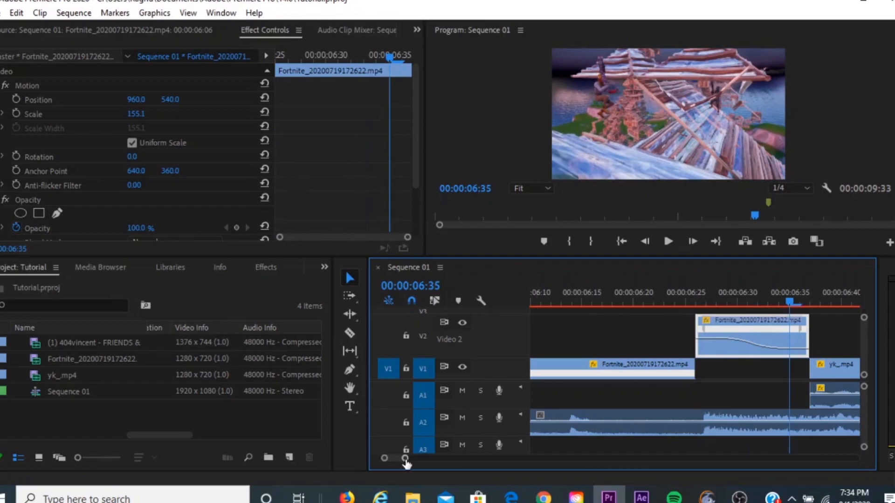
drag(406, 459, 398, 459)
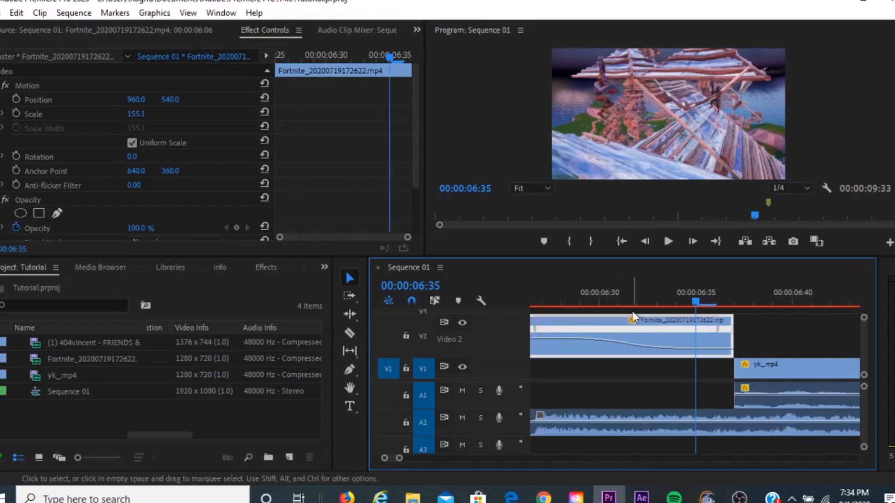
drag(400, 460, 422, 459)
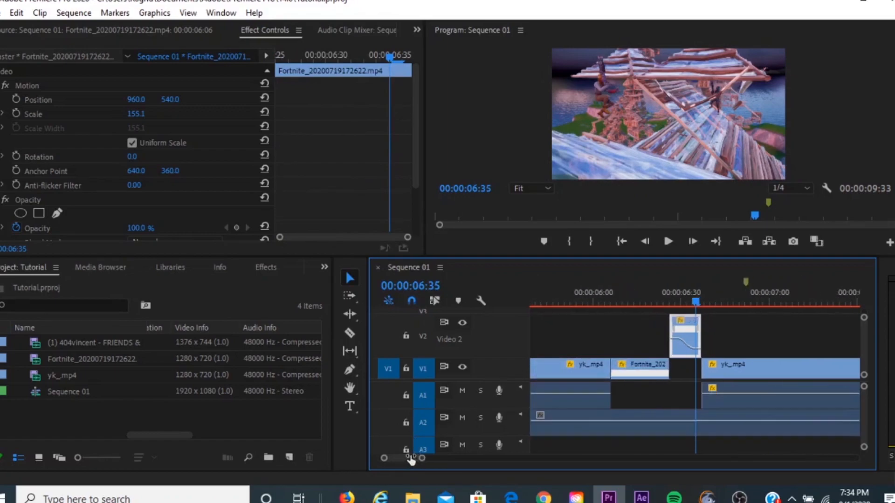
drag(689, 319, 690, 356)
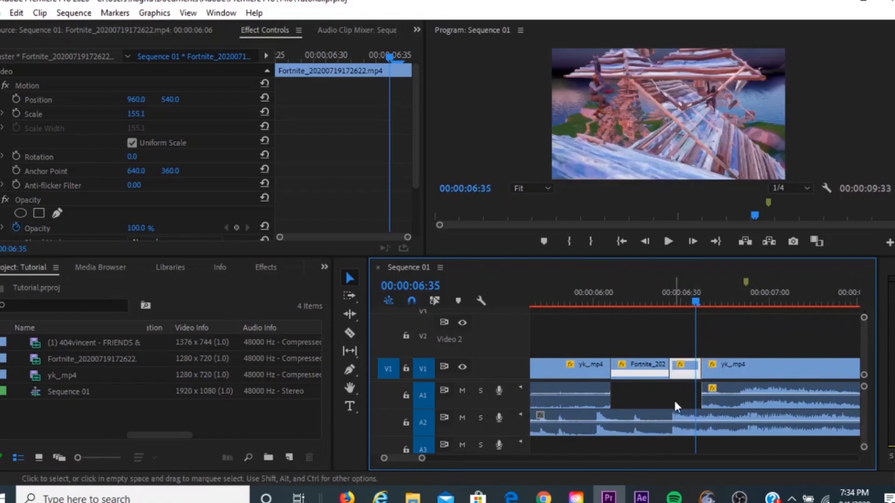
drag(510, 356, 509, 318)
drag(696, 301, 597, 301)
click(668, 242)
click(666, 240)
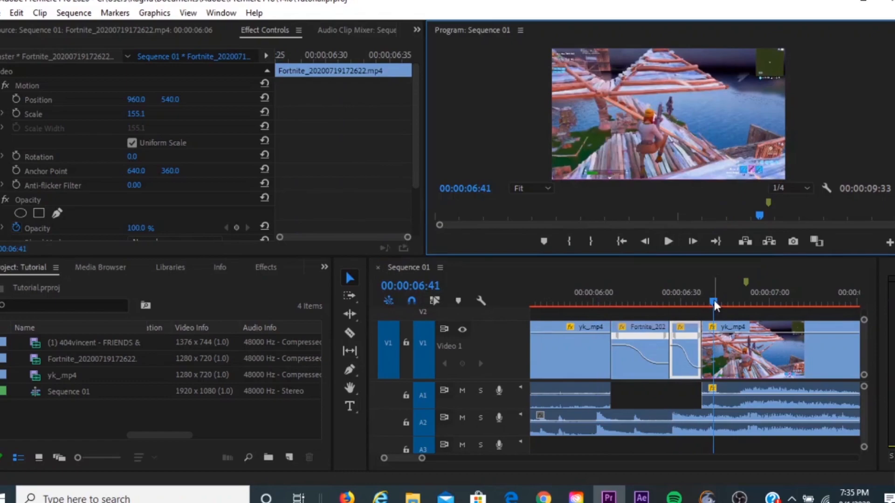
Reverse the speed of the duplicated Fortnite clip and play back the transition.
drag(714, 301, 652, 304)
right_click(687, 349)
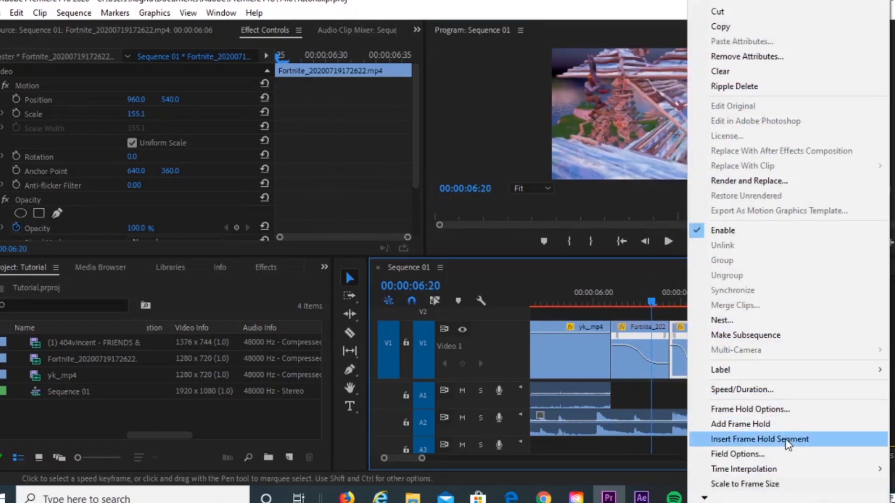
click(757, 392)
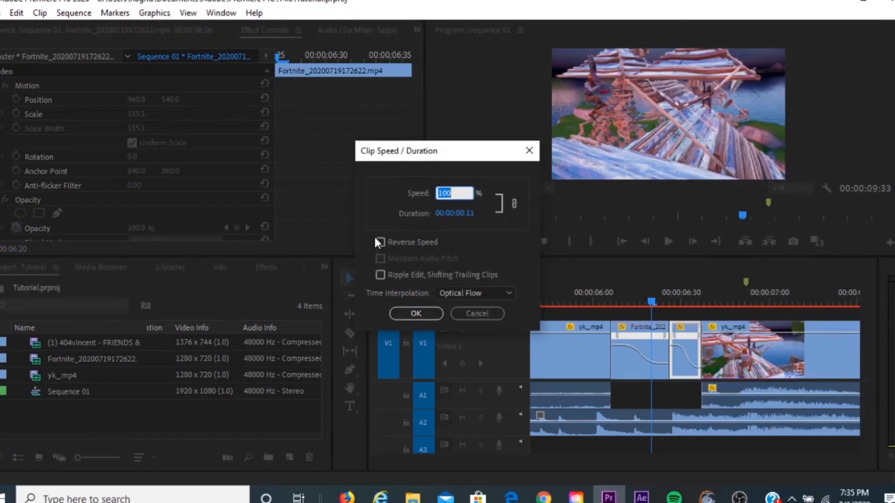
click(380, 242)
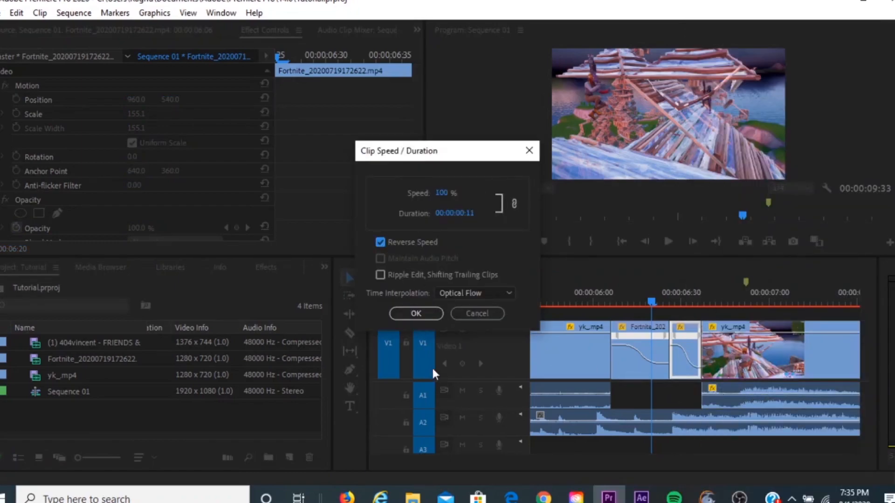
click(419, 317)
click(668, 241)
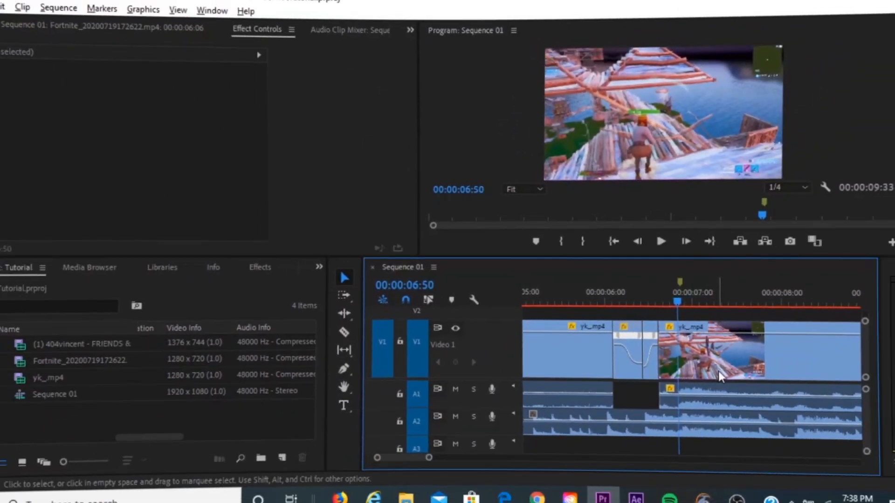
Show the time-remapping speed keyframes on the second yk_mp4 clip.
click(712, 367)
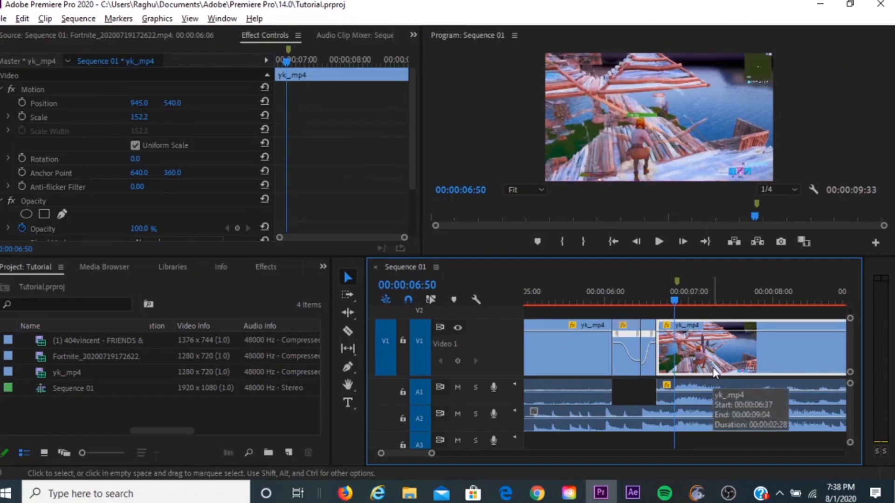
right_click(712, 367)
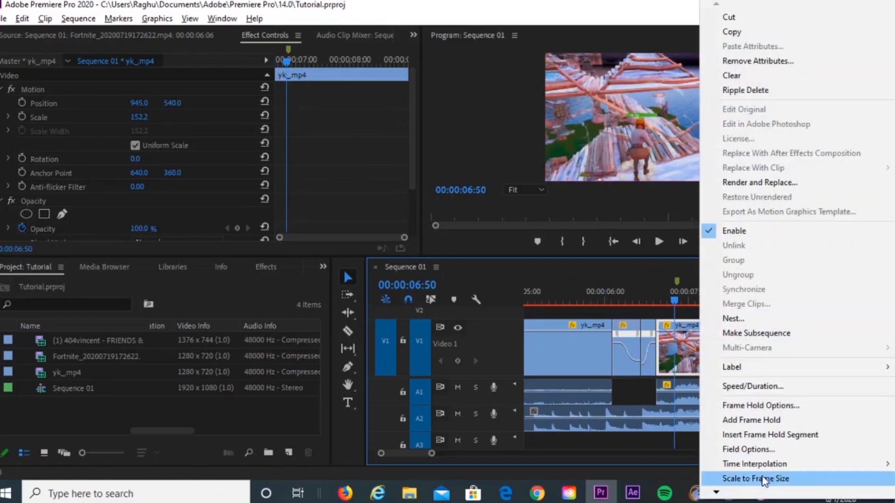
mouse_move(716, 491)
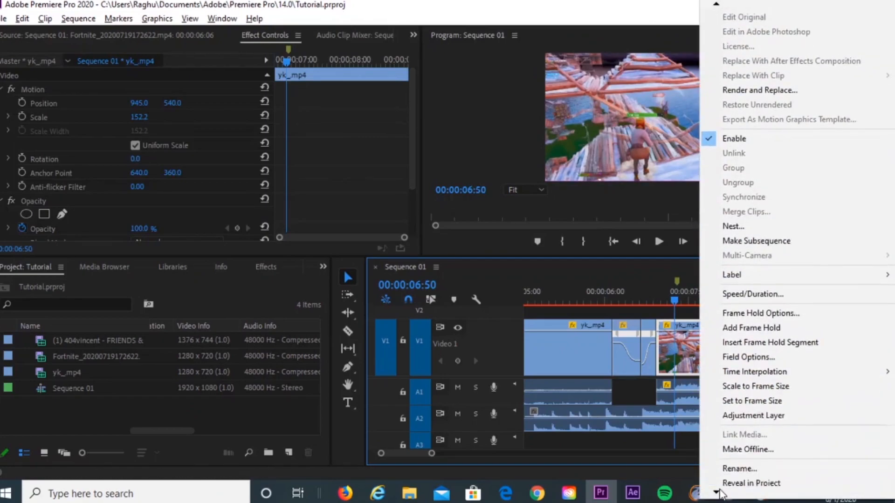
mouse_move(746, 472)
mouse_move(679, 473)
click(720, 474)
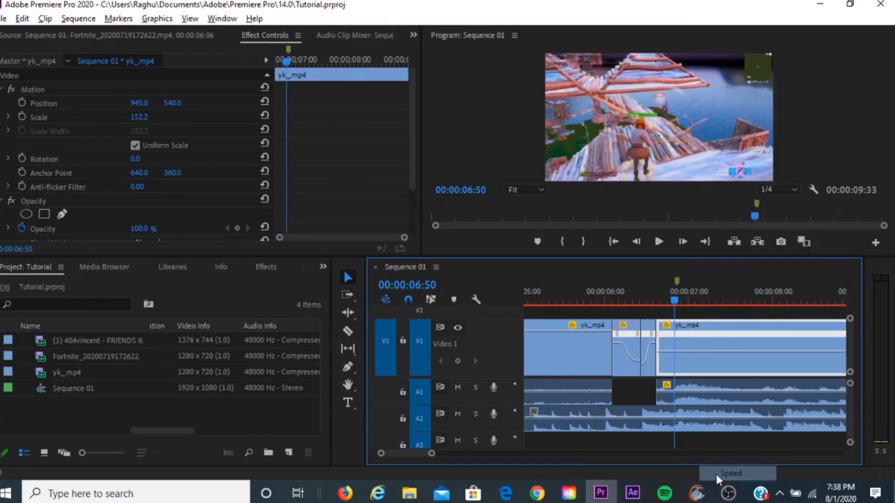
Locate the shot in the second yk_mp4 clip and add a speed keyframe at 00:00:06:52.
drag(675, 298, 667, 300)
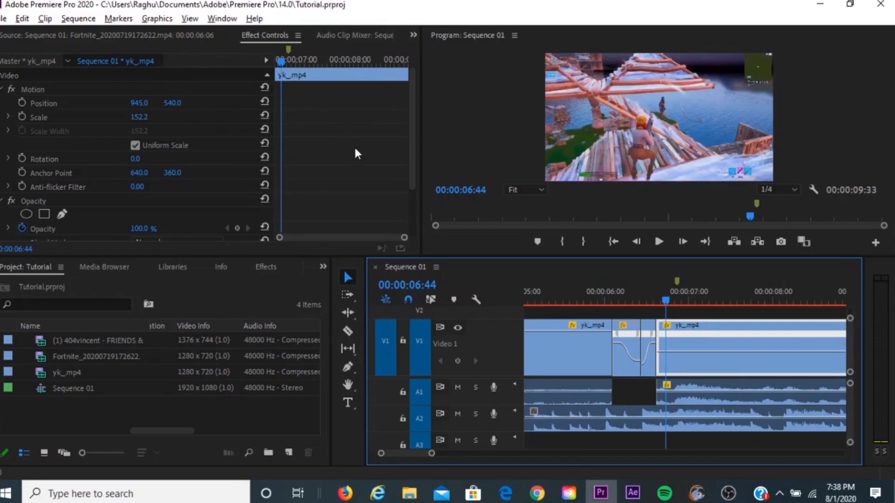
click(413, 166)
drag(412, 166, 415, 212)
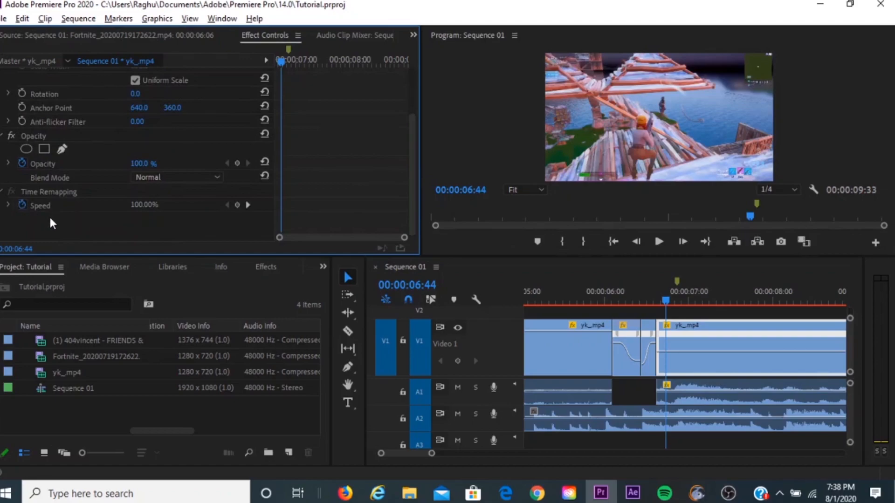
key(Left)
key(Left)
key(Left)
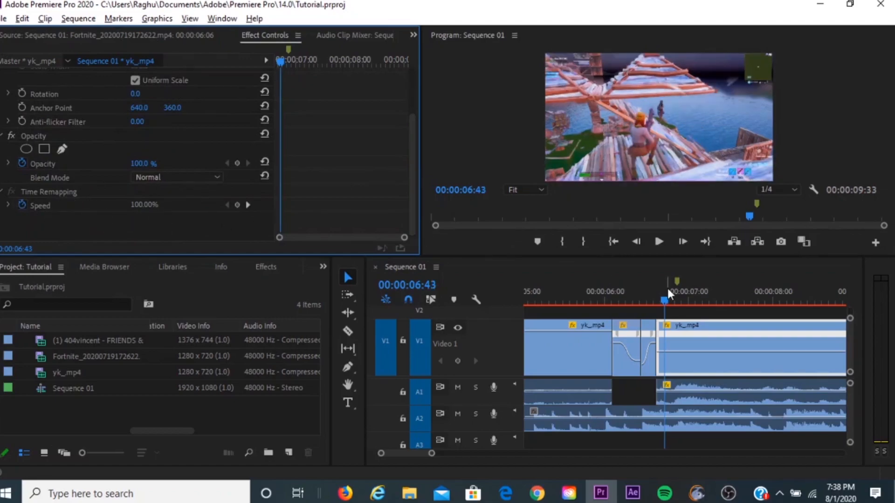
key(Left)
key(Left)
key(Left)
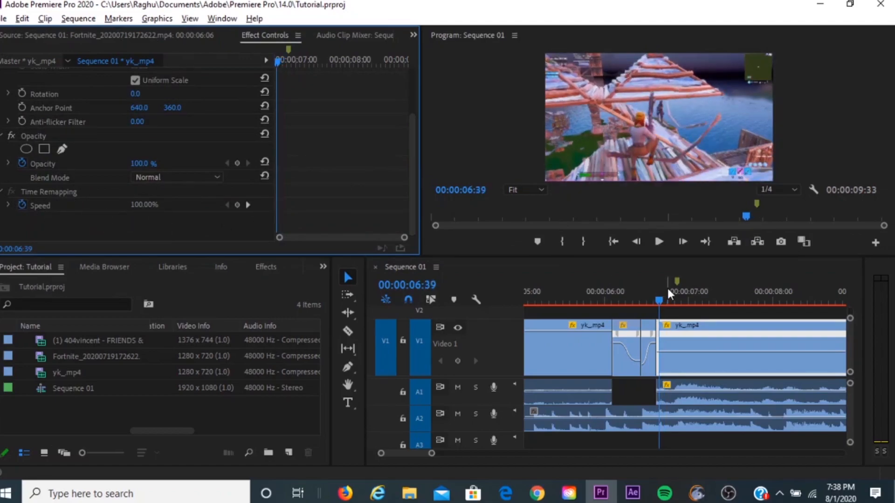
key(space)
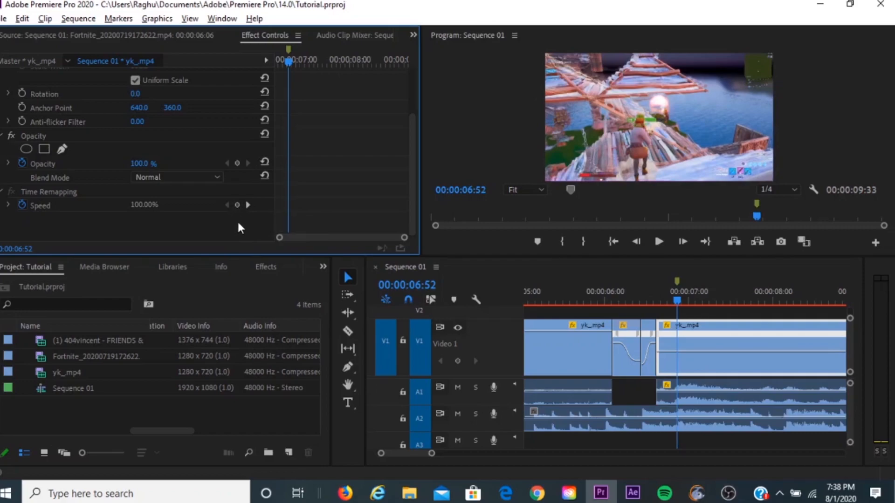
click(237, 204)
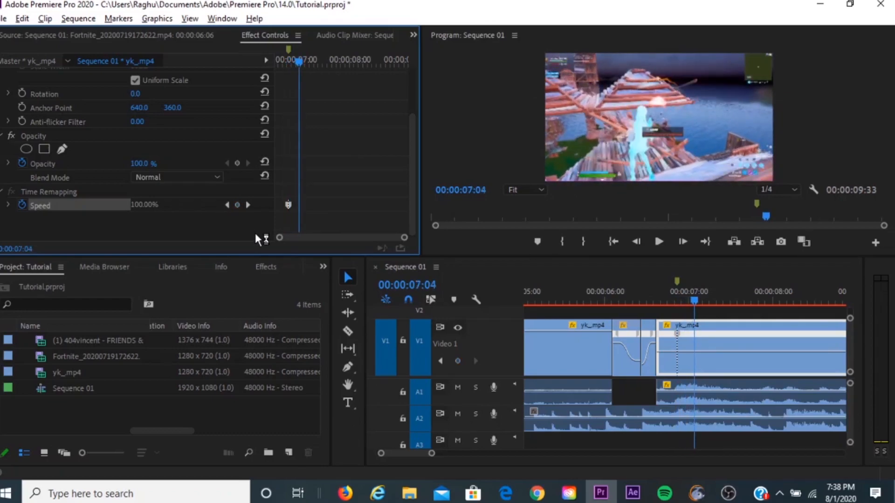
Add a second speed keyframe at 00:00:07:07 and raise the speed between the two keyframes to 192%.
click(237, 205)
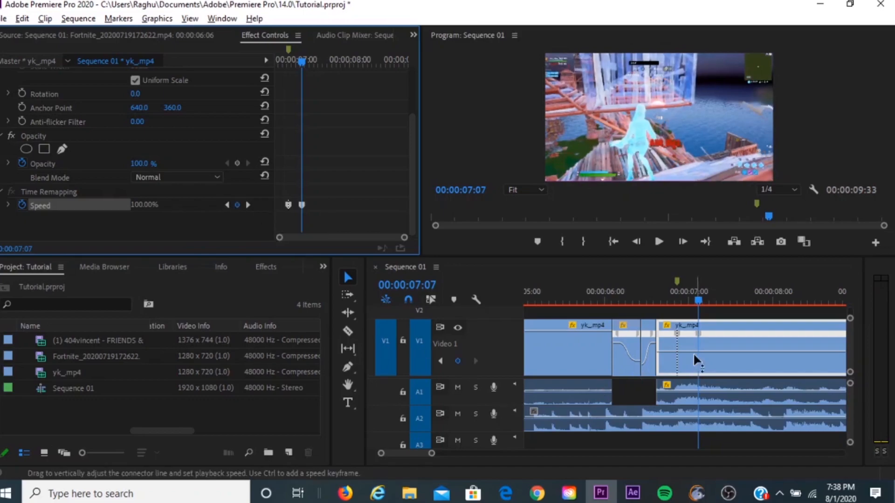
drag(690, 354, 687, 348)
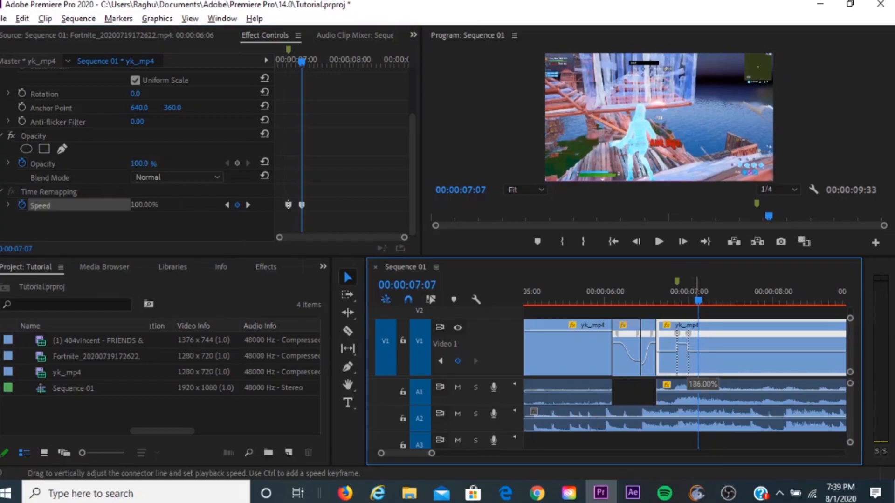
drag(688, 344, 688, 343)
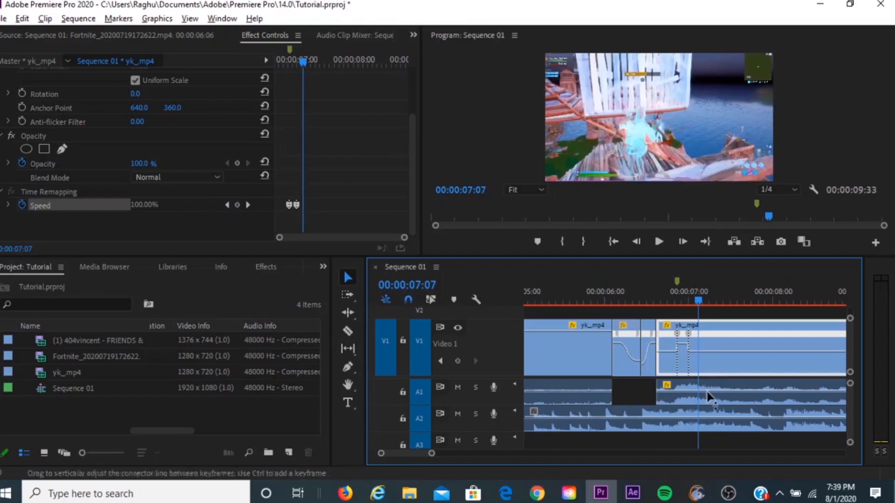
Lower the second yk_mp4 clip's speed to 49% after the second speed keyframe and to 70% before the first one.
drag(696, 302, 682, 301)
drag(432, 455, 412, 455)
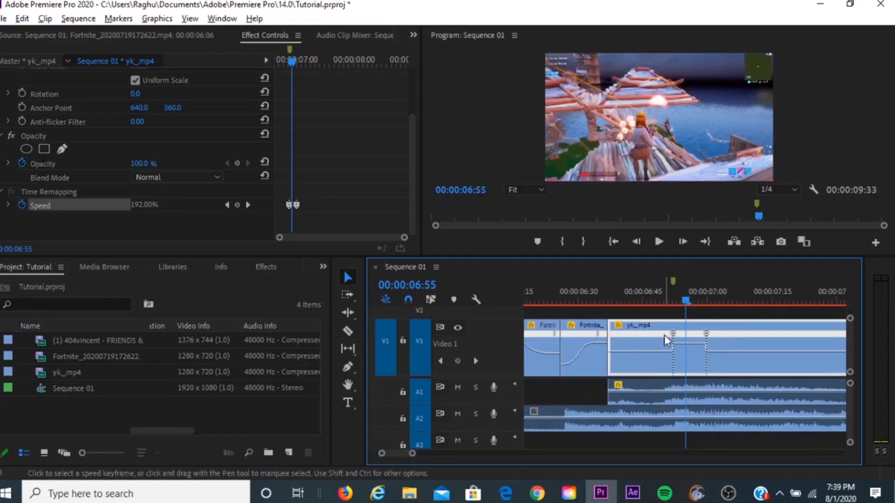
drag(692, 298, 679, 307)
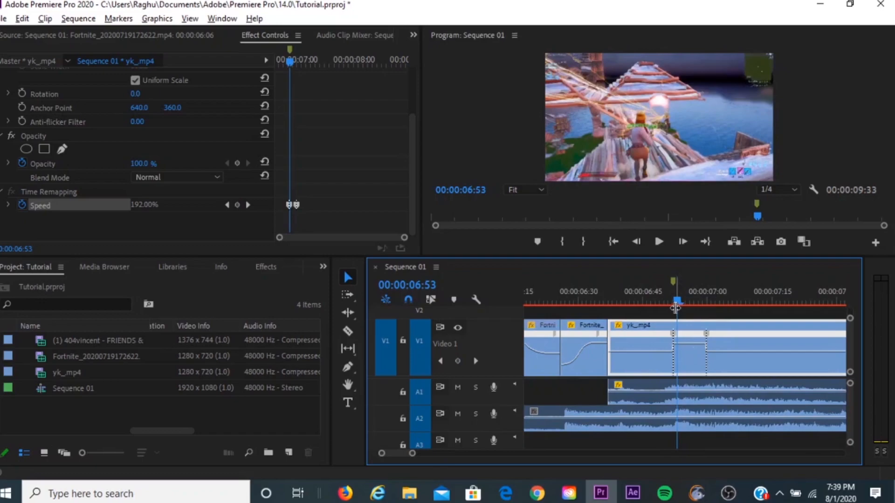
drag(668, 300, 711, 313)
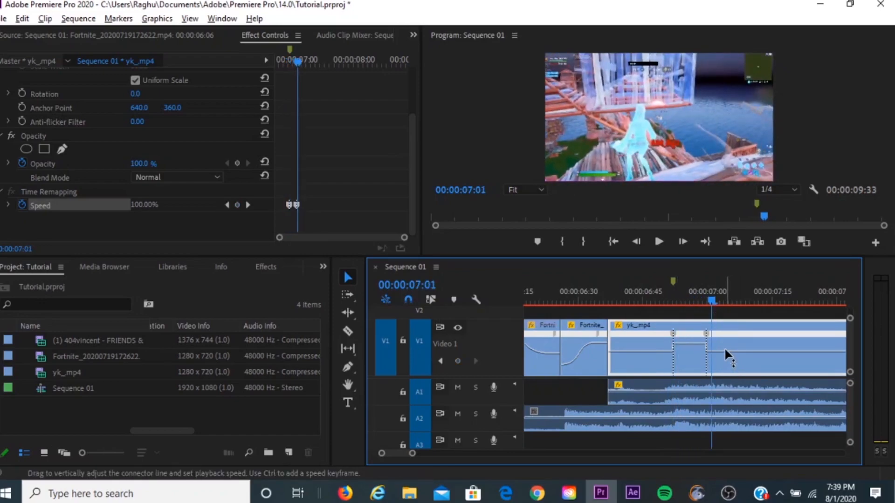
drag(725, 350, 727, 356)
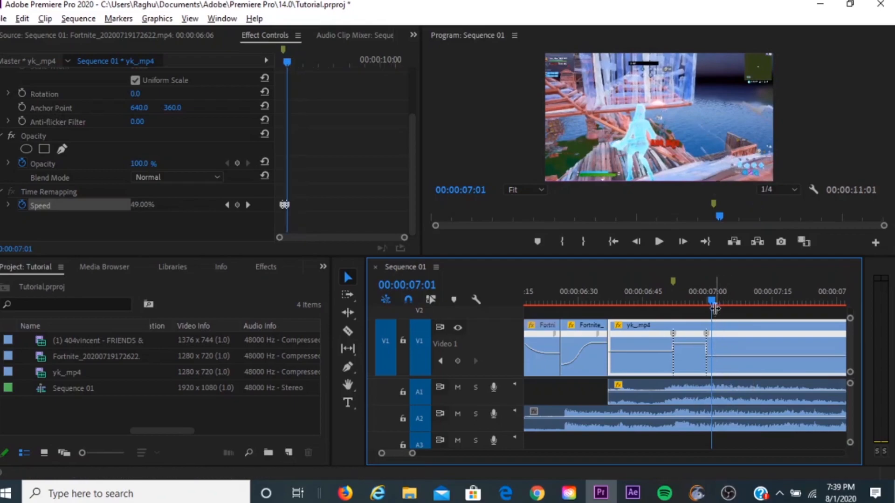
drag(711, 300, 657, 303)
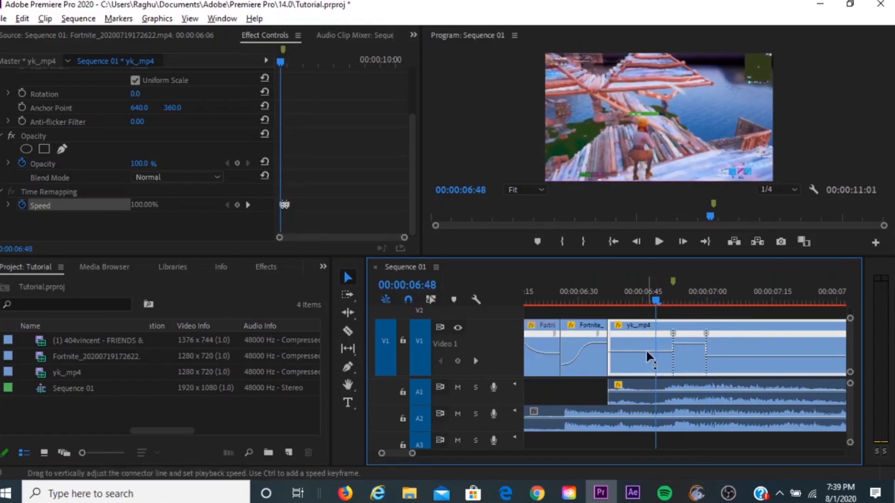
drag(638, 351, 638, 357)
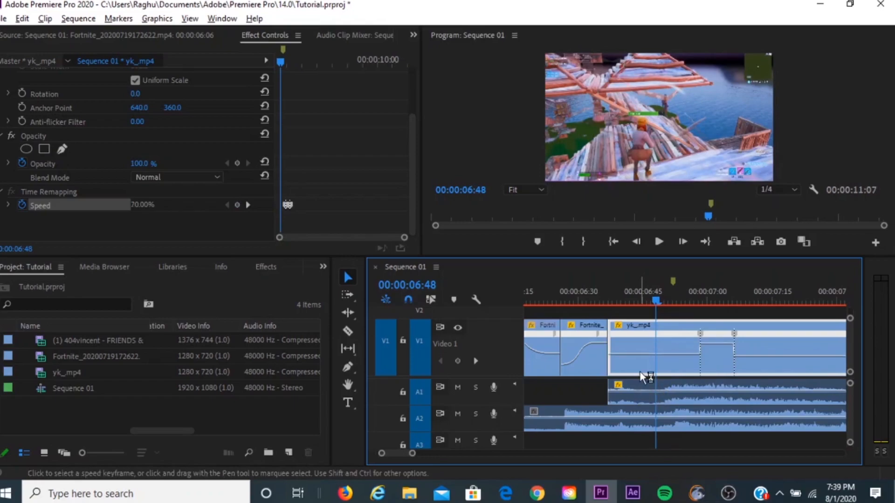
Play back the cinematic transition and the second yk_mp4 clip to check the speed changes against the music.
drag(656, 302, 591, 315)
click(660, 241)
click(662, 244)
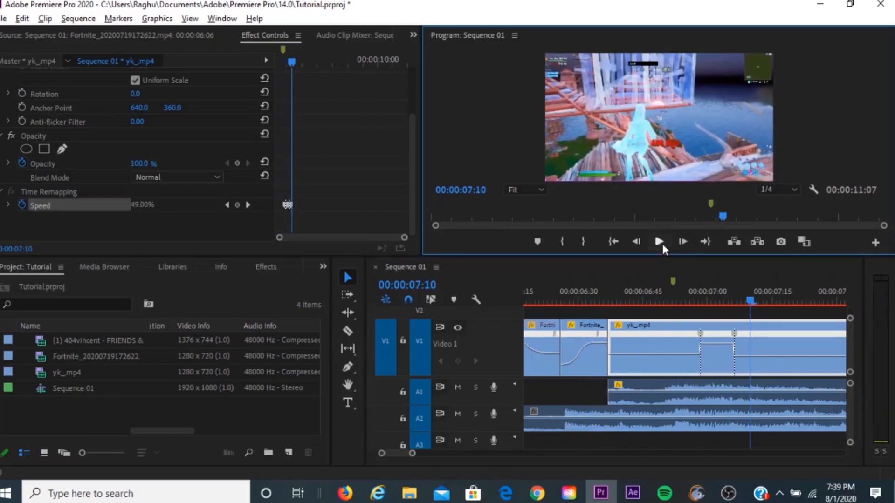
click(659, 242)
click(659, 241)
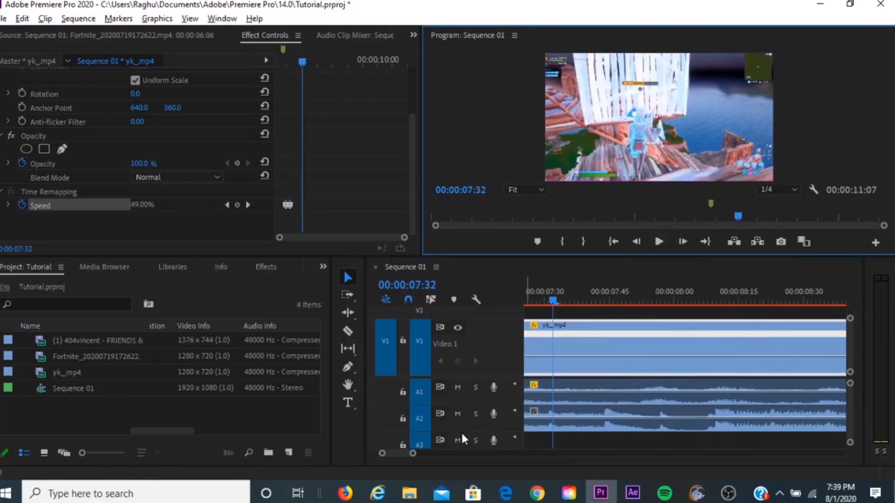
drag(412, 454, 445, 454)
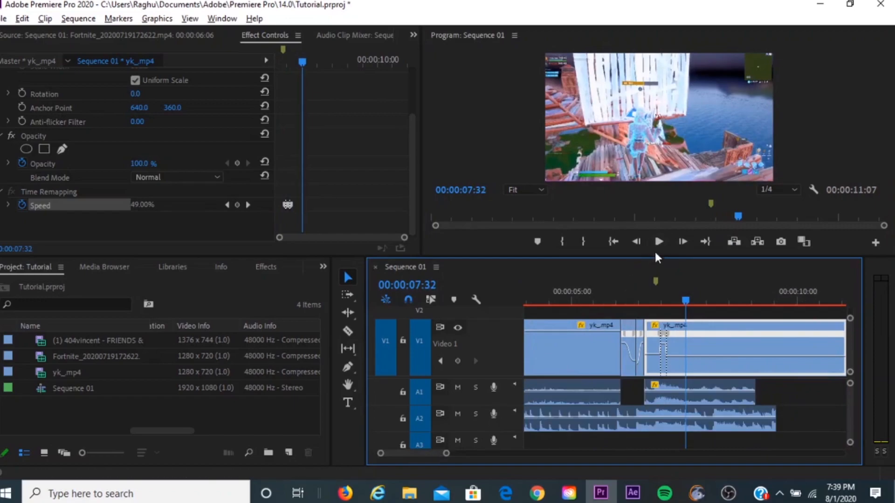
click(657, 242)
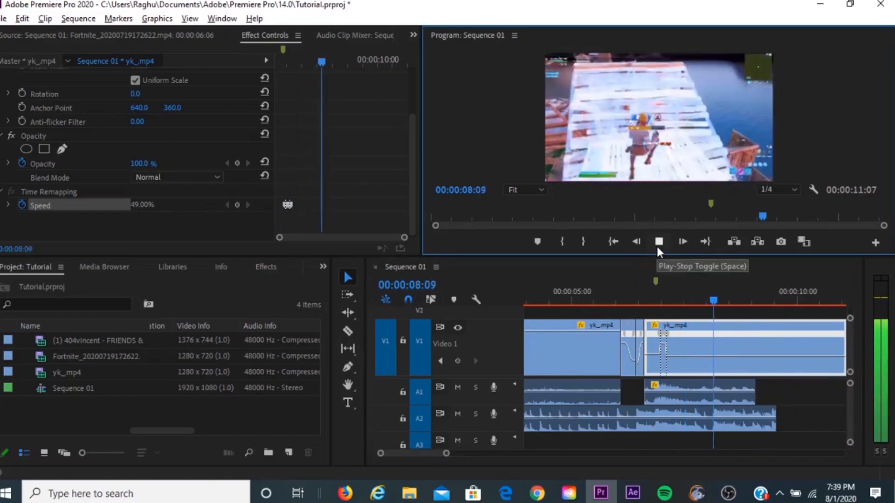
click(658, 242)
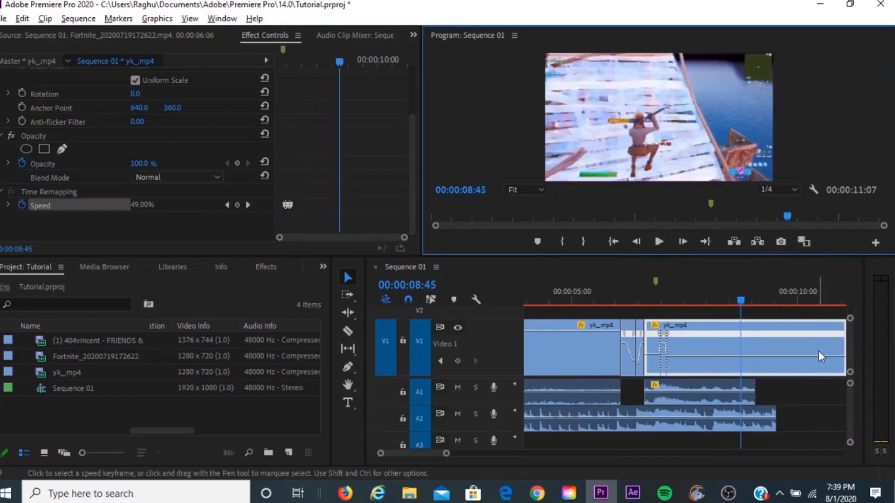
Apply Optical Flow time interpolation to the second yk_mp4 clip, keeping its clip speed at 100%.
right_click(794, 345)
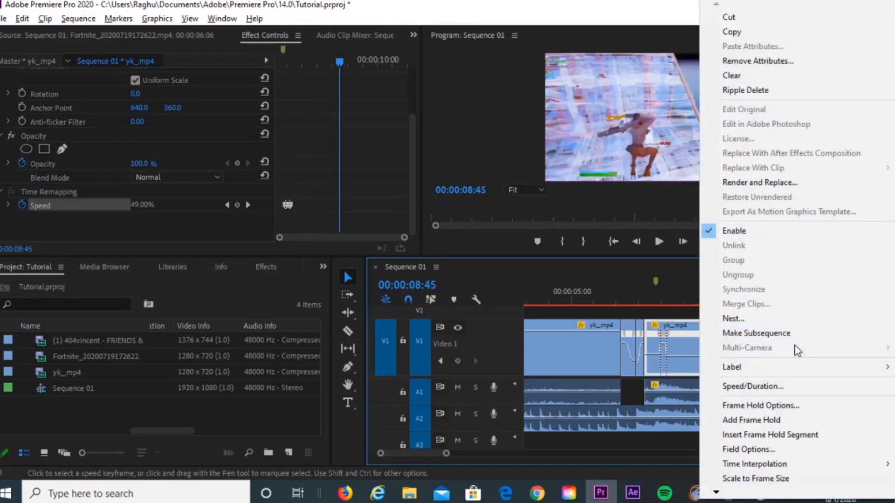
click(722, 391)
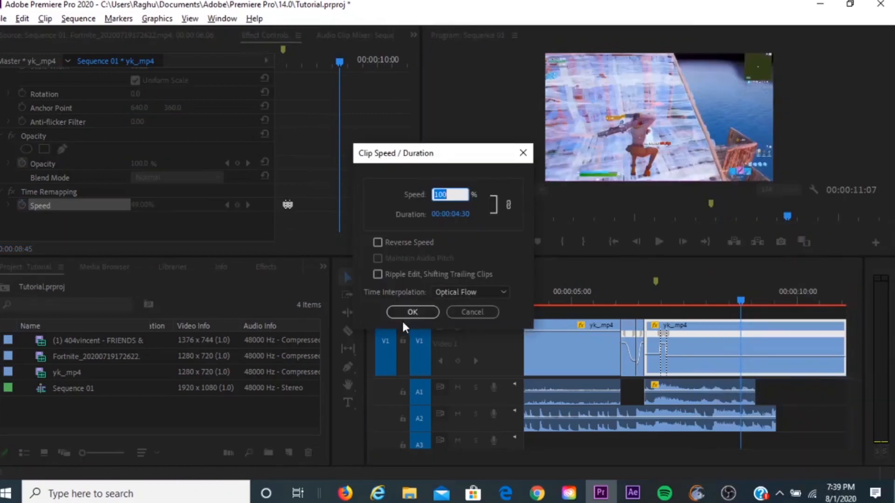
click(411, 311)
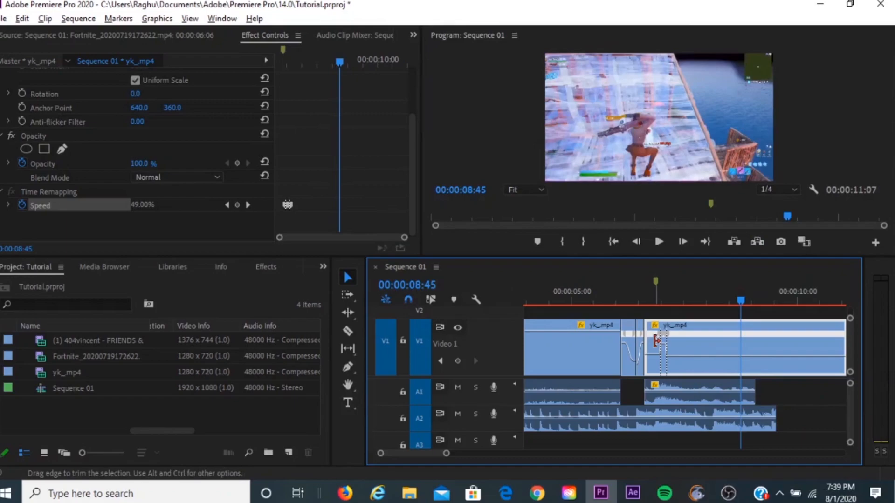
Split both speed keyframes on the second yk_mp4 clip into gradual ramps, extending the first back towards the clip's start.
drag(748, 300, 682, 303)
drag(446, 455, 419, 454)
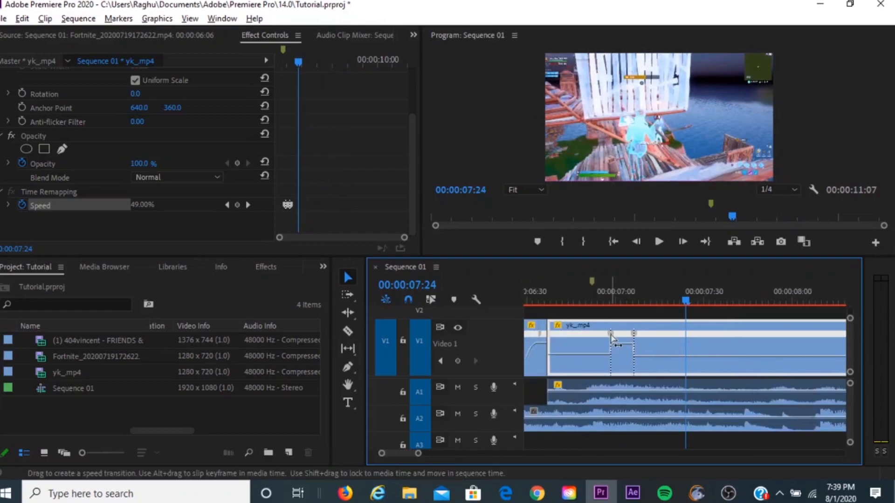
drag(611, 338, 550, 340)
mouse_move(682, 298)
mouse_down()
mouse_move(548, 315)
mouse_move(663, 329)
mouse_up()
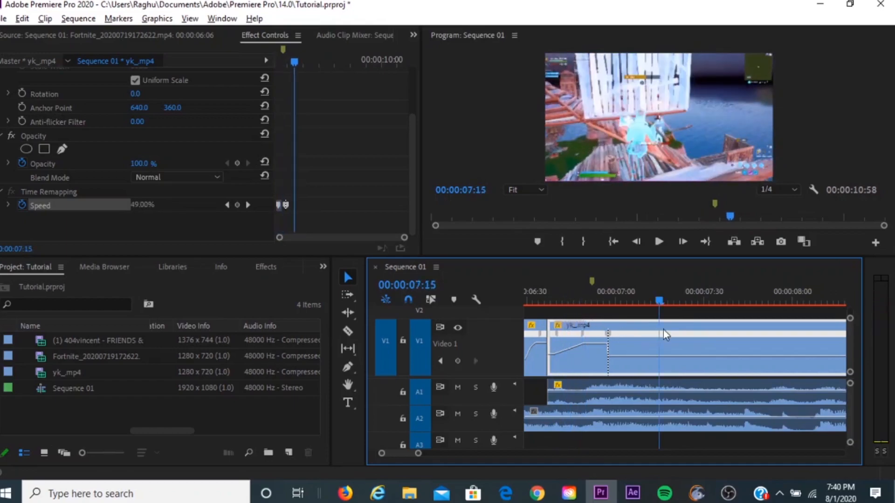
drag(606, 337, 636, 337)
Smooth both speed ramps on the second yk_mp4 clip into eased curves with their transition handles.
drag(581, 334, 501, 380)
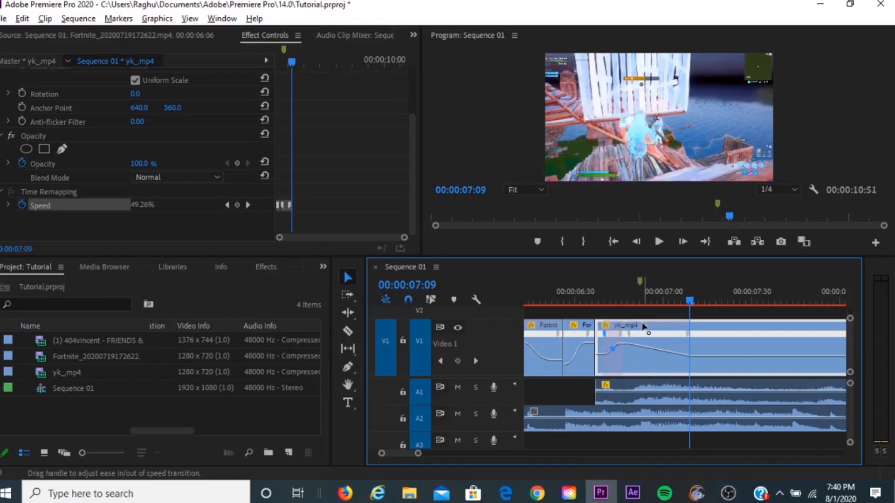
click(632, 343)
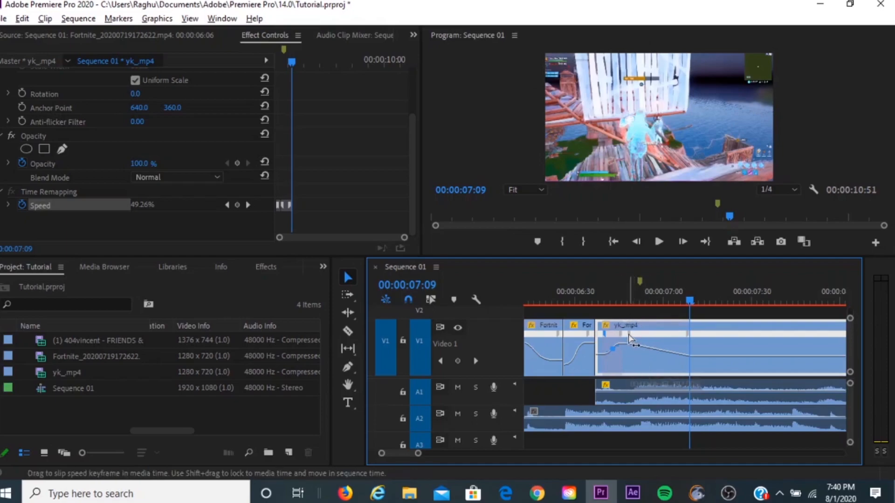
drag(657, 341, 637, 344)
click(637, 345)
click(634, 343)
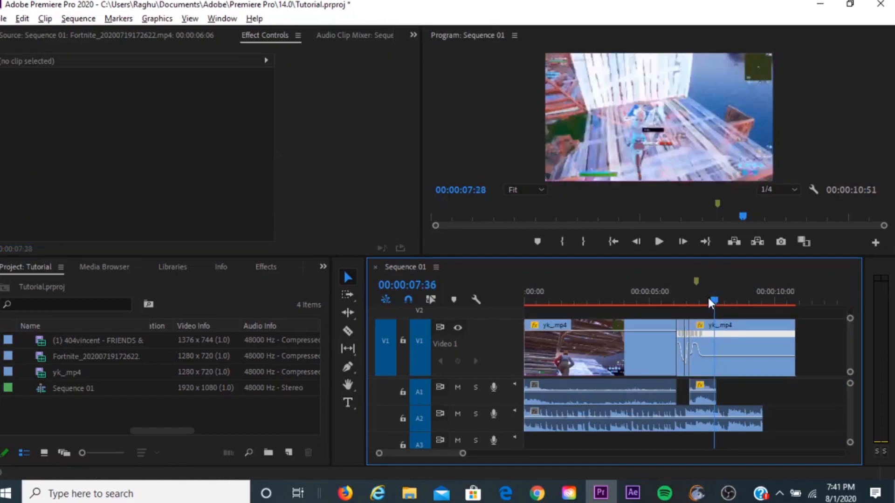
Trim the end of the second yk_mp4 clip back to where the music track ends.
drag(706, 296, 790, 303)
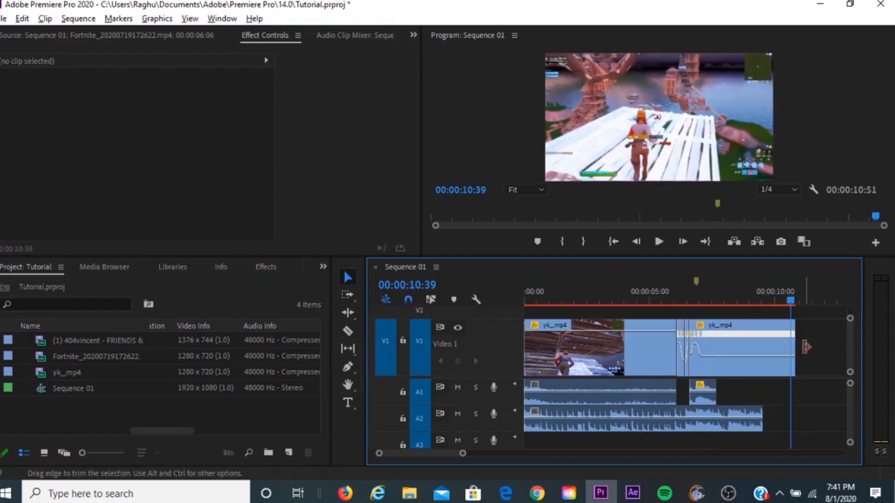
click(792, 343)
drag(790, 344, 761, 374)
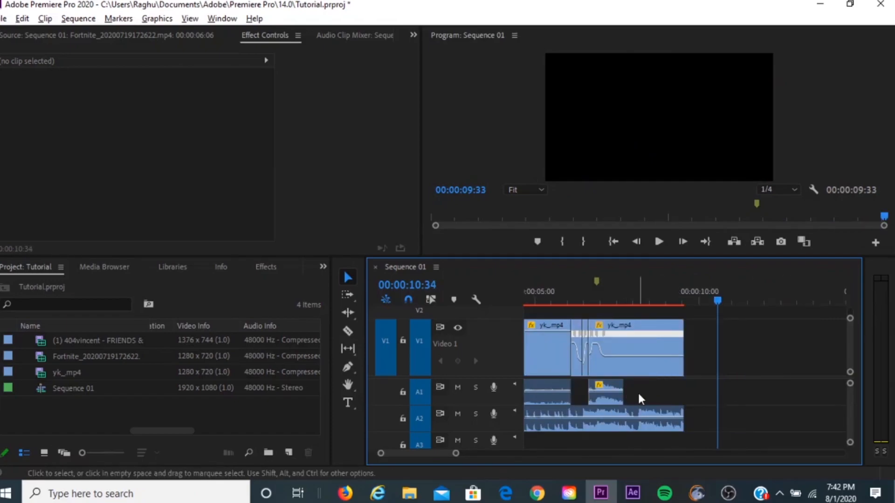
Nest the second yk_mp4 video clip together with its audio, keeping the default sequence name.
drag(636, 393, 610, 351)
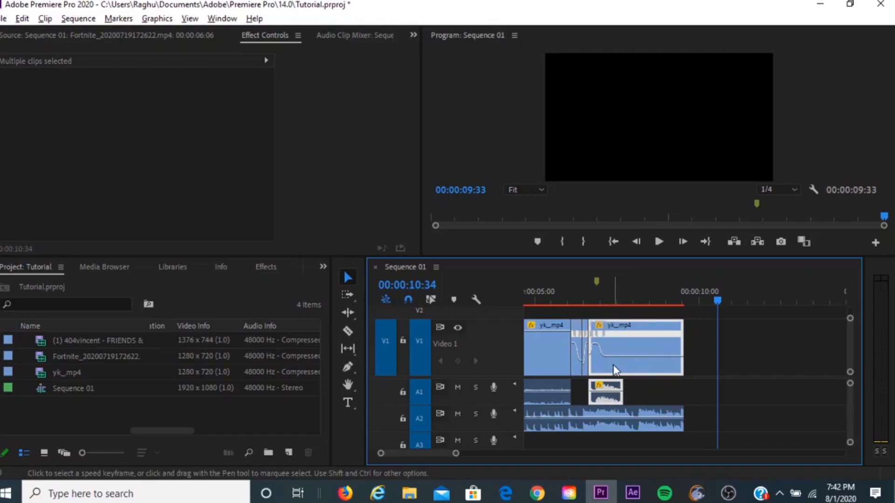
right_click(613, 366)
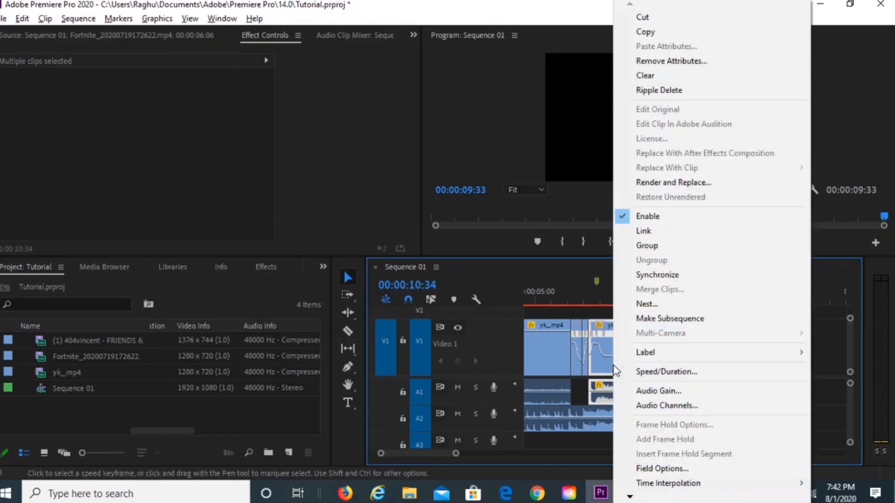
click(641, 305)
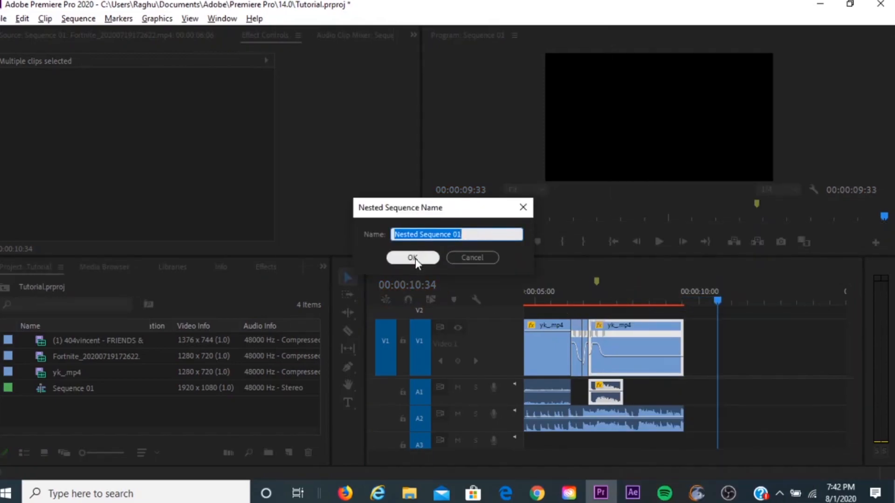
click(415, 259)
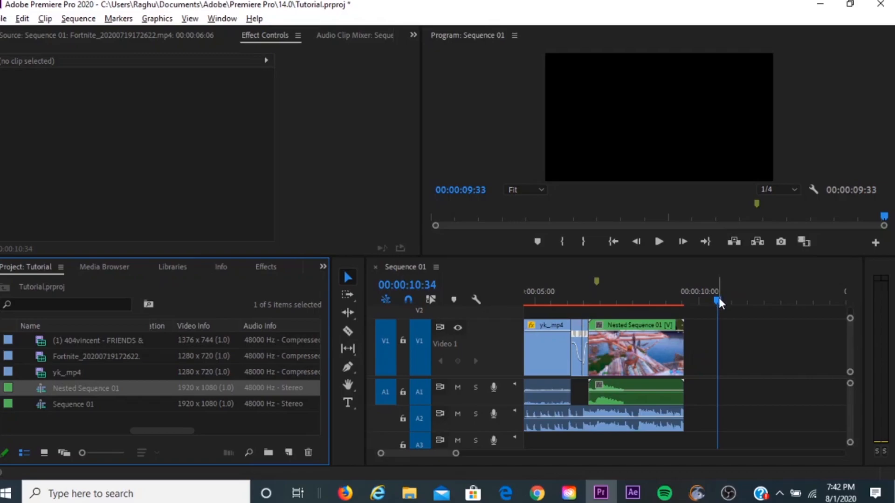
Nest the forward and reversed Fortnite cinematic clips together, keeping the default sequence name.
drag(579, 394, 585, 371)
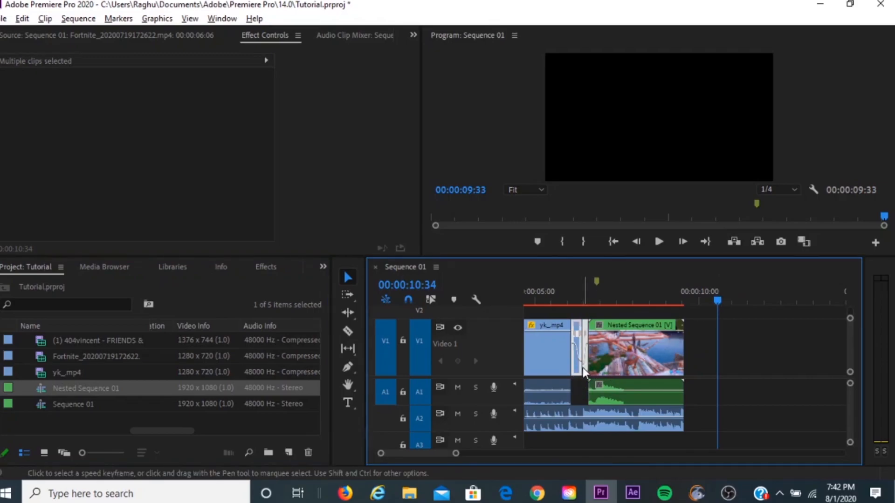
right_click(578, 371)
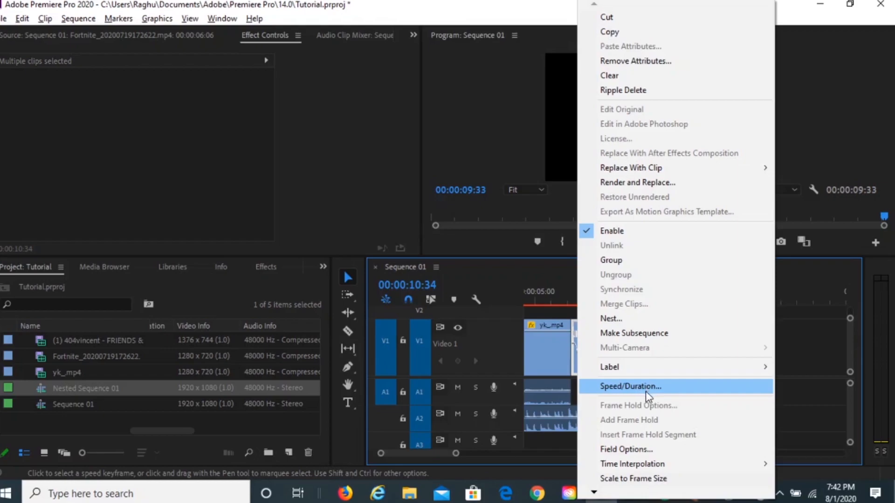
click(619, 321)
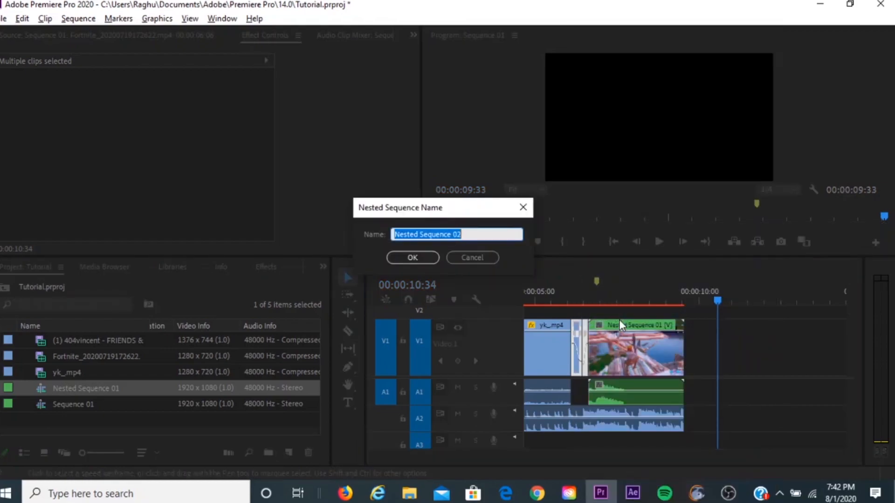
click(411, 257)
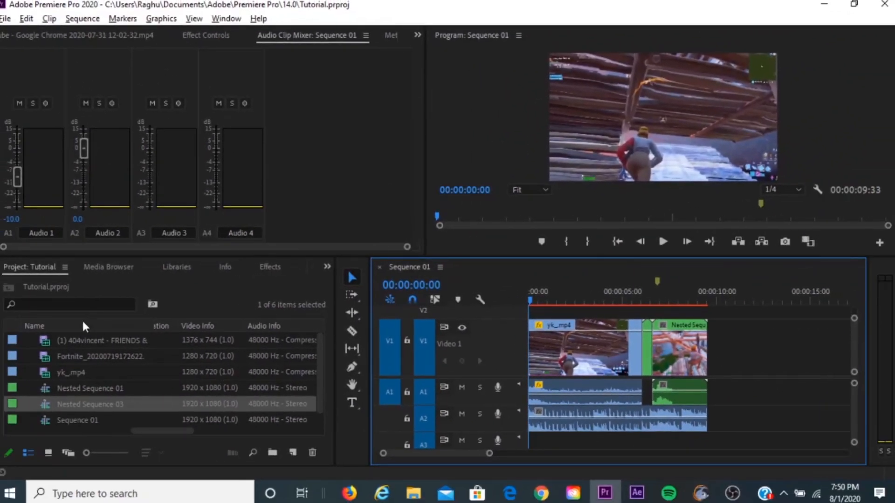
Find the S_BlurMoCurves effect by searching for "s_blurmocurves" and apply it to the first yk_mp4 clip.
click(267, 269)
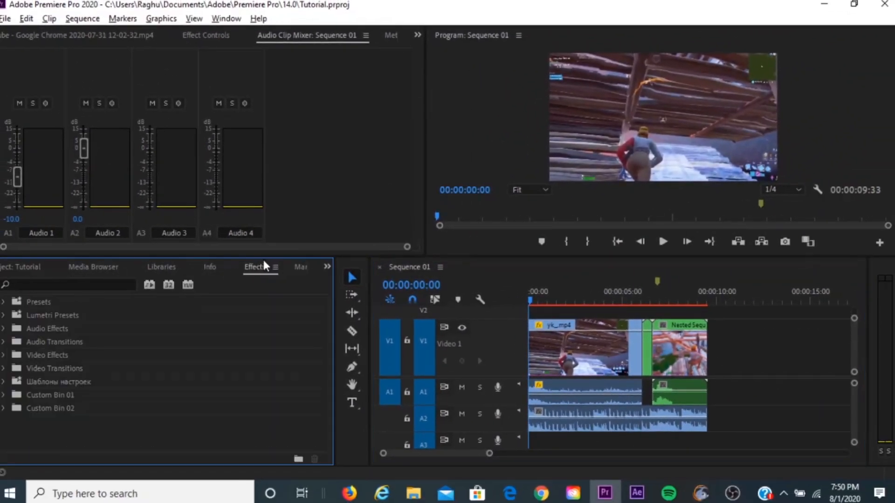
click(50, 283)
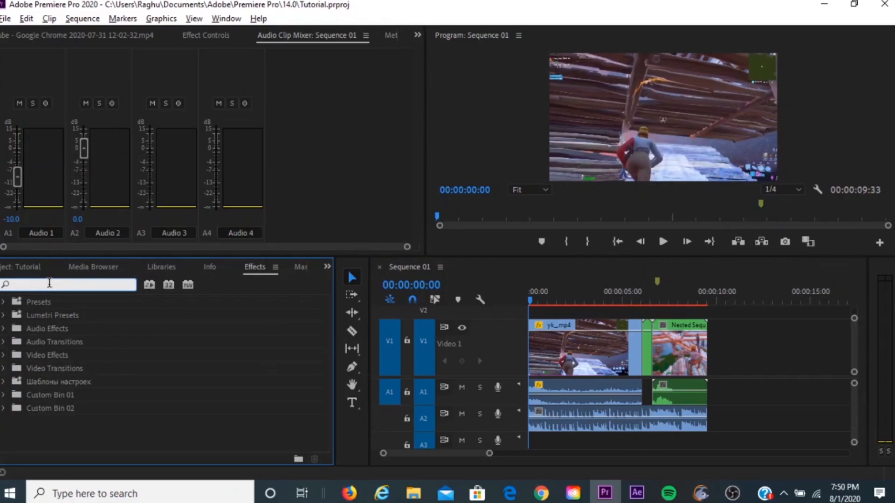
text(s_)
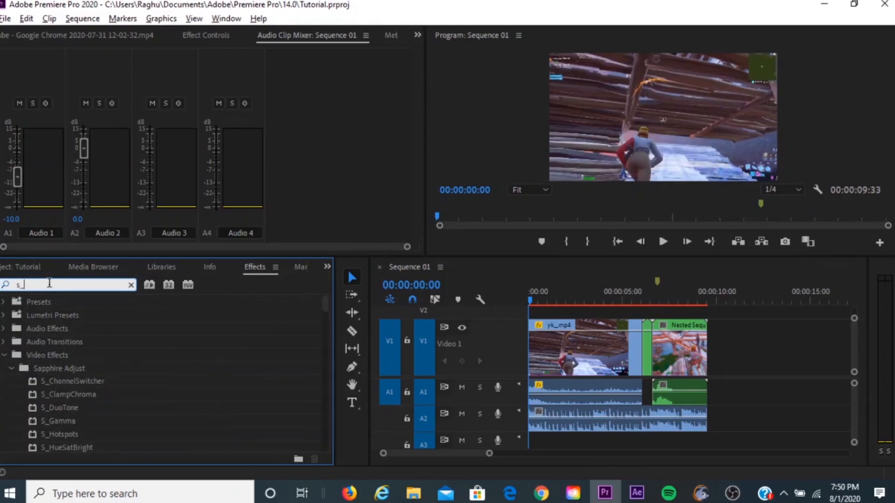
text(blur)
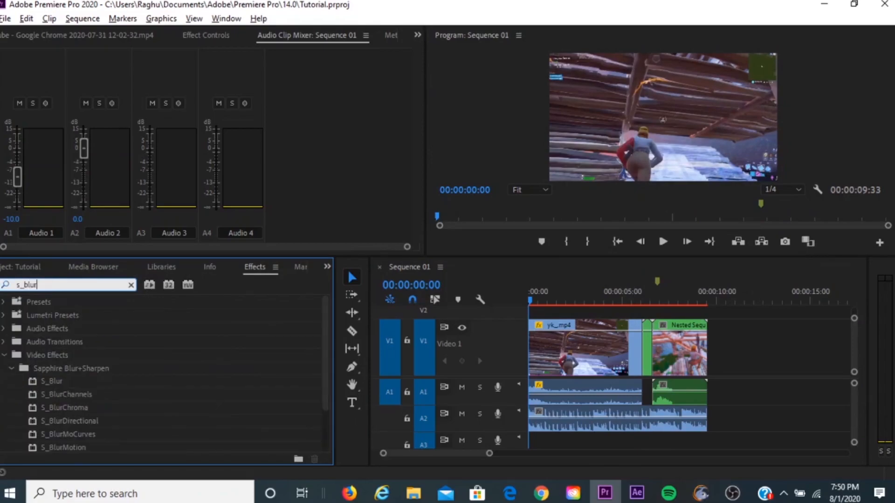
text(mocurves)
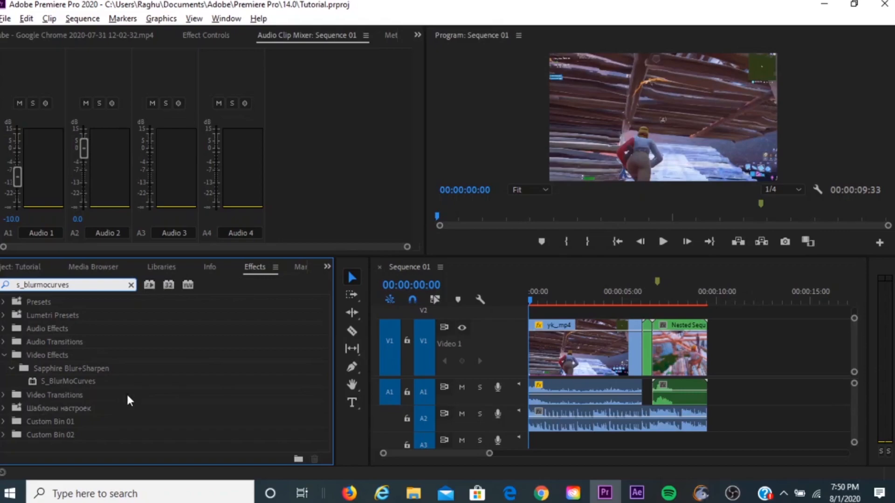
drag(89, 380, 468, 352)
drag(545, 353, 556, 347)
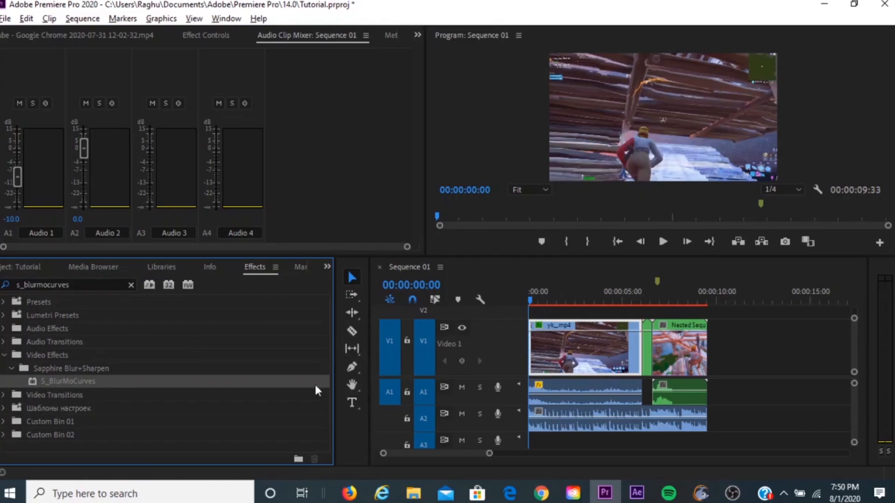
Apply the S_BlurMoCurves effect to Nested Sequence 03 and Nested Sequence 01.
drag(71, 382, 650, 353)
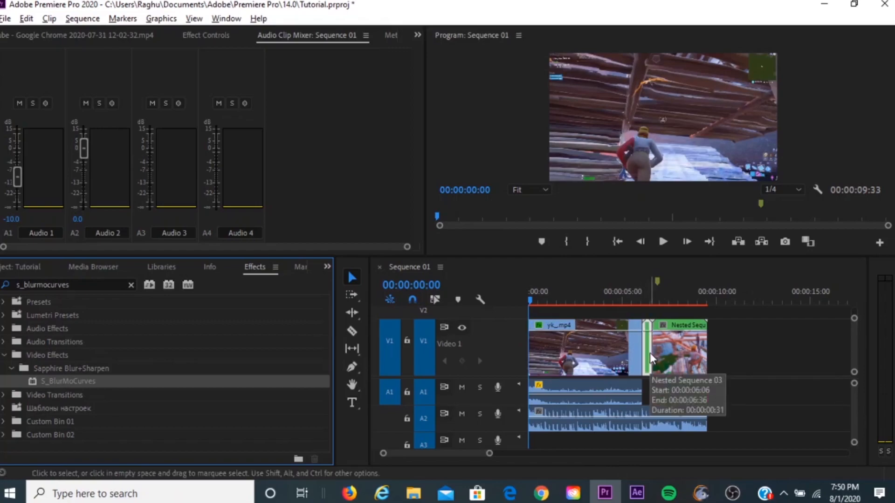
drag(531, 300, 629, 306)
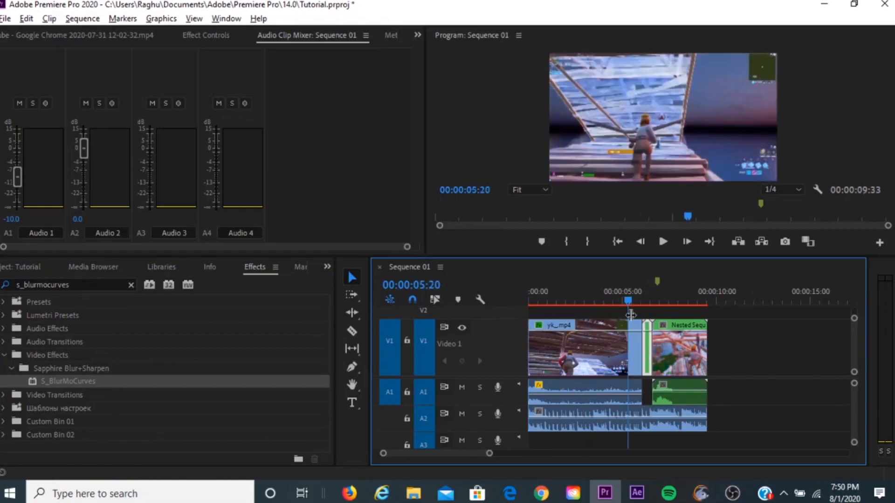
mouse_move(480, 452)
mouse_down()
mouse_move(455, 457)
mouse_move(475, 459)
mouse_up()
drag(68, 386, 785, 352)
Select the first yk_mp4 clip and bring up its S_BlurMoCurves parameters in Effect Controls.
mouse_move(692, 301)
mouse_down()
mouse_move(678, 301)
mouse_move(695, 304)
mouse_up()
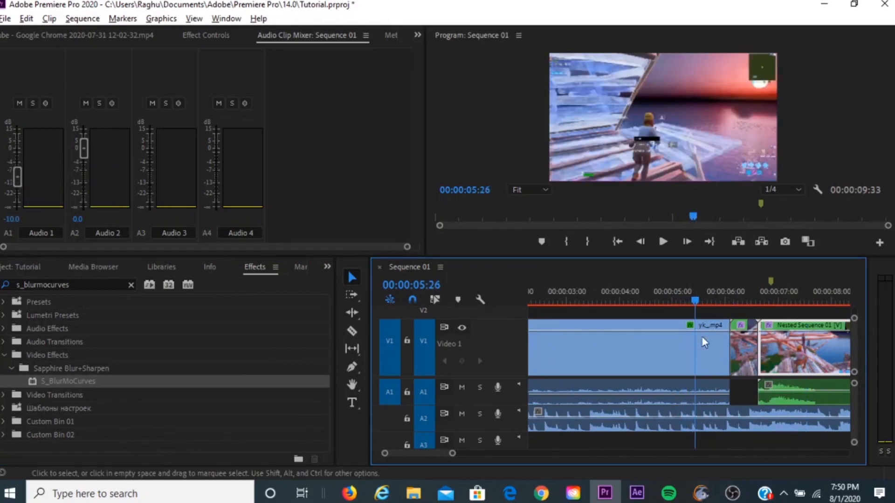
click(706, 364)
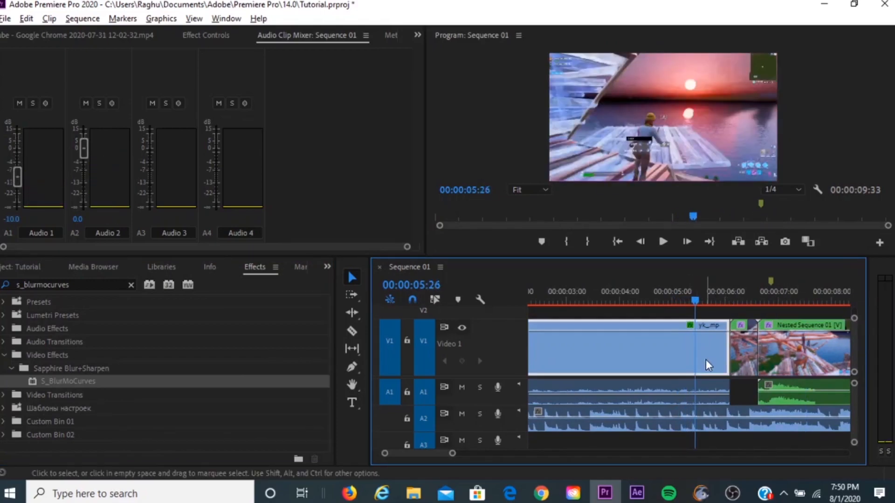
click(418, 35)
click(434, 50)
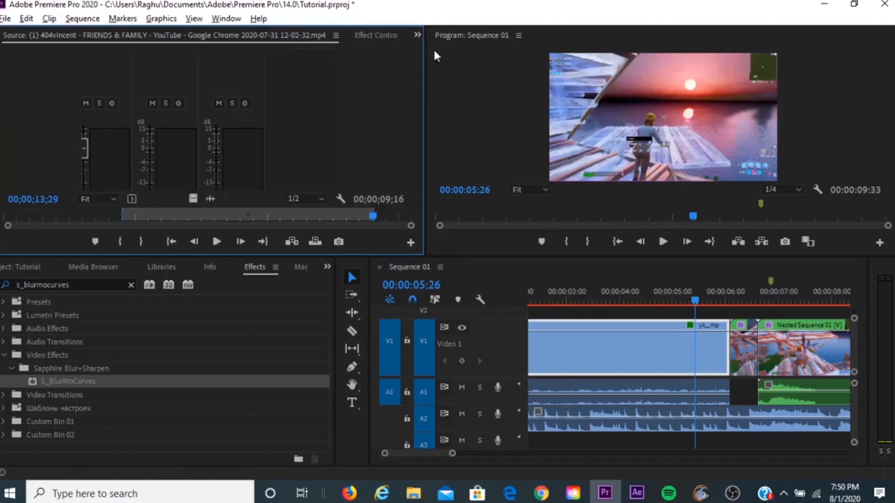
click(384, 33)
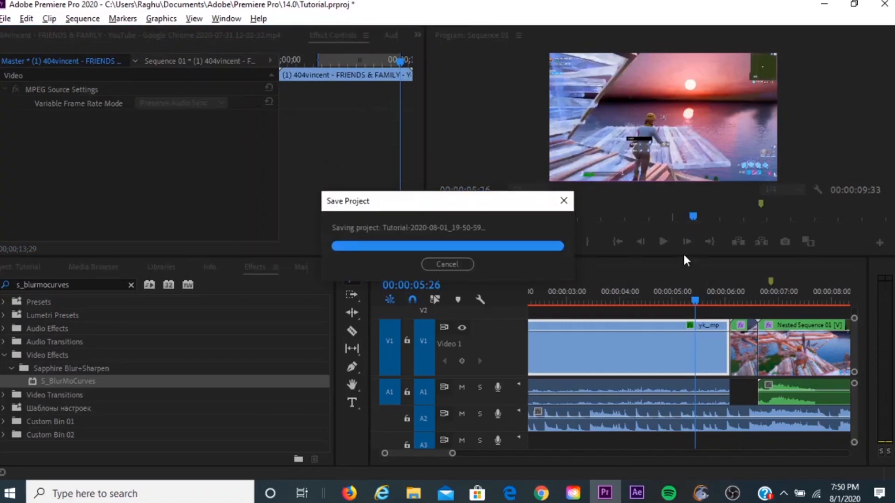
click(708, 305)
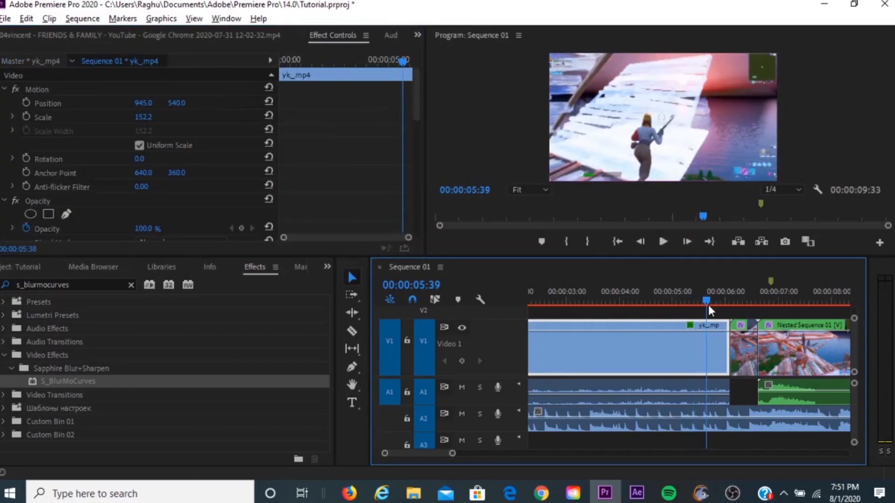
drag(417, 154, 416, 139)
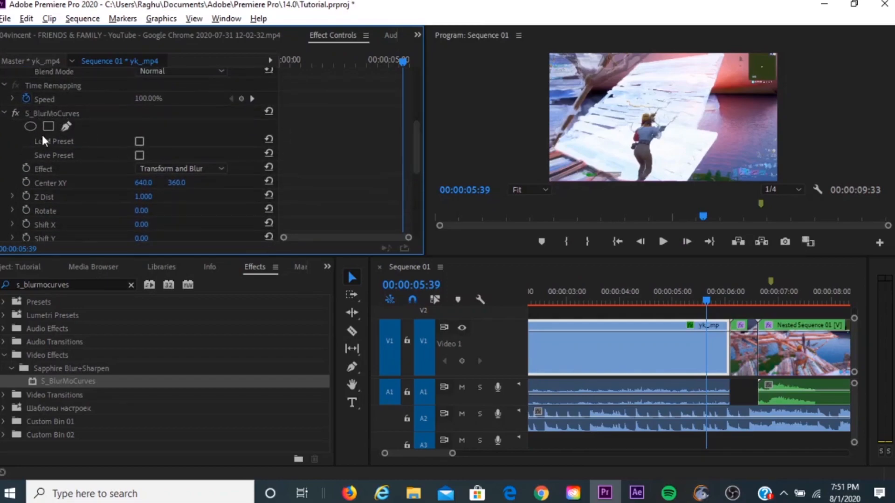
Move the playhead to 00:00:06:04, two frames before the cut from the first yk_mp4 clip to Nested Sequence 03.
key(Right)
key(Right)
key(Right)
key(Right)
key(Right)
key(Right)
key(Right)
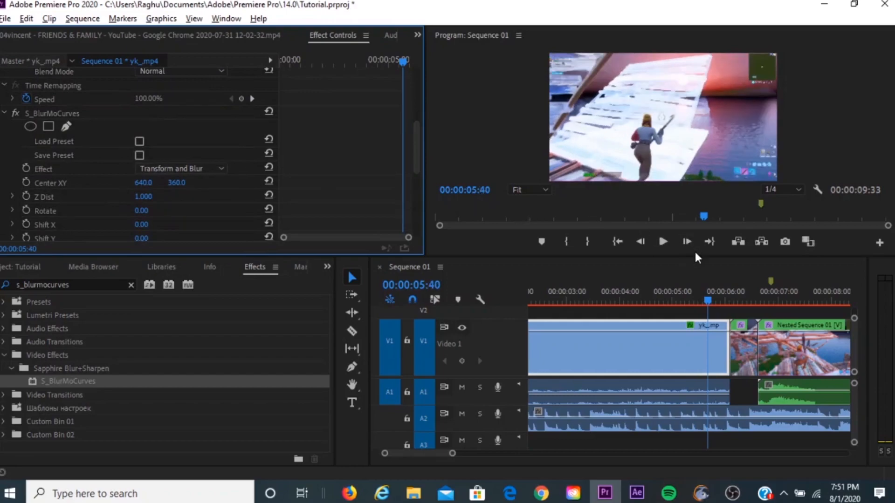
key(Right)
key(Right)
key(Right)
key(Right)
key(Right)
key(Right)
key(Right)
key(Right)
key(Right)
key(Right)
key(Right)
key(Right)
key(Right)
key(Right)
key(Right)
key(Right)
key(Right)
key(Right)
key(Right)
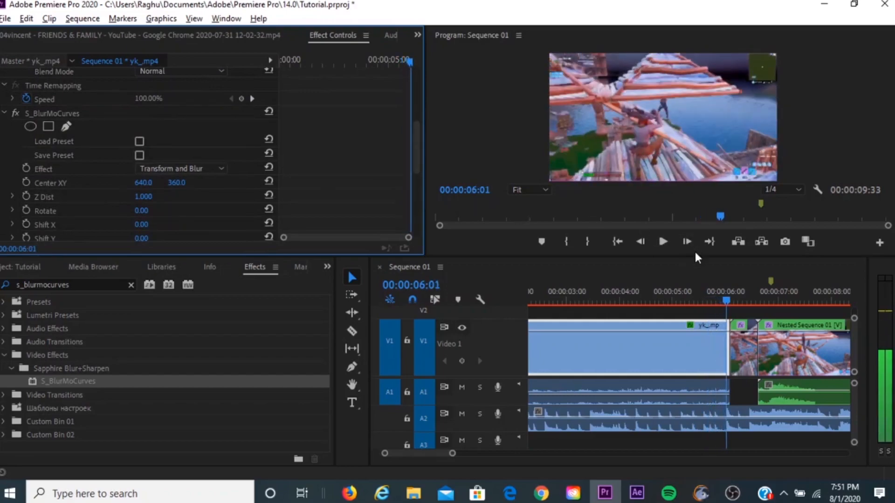
key(Right)
key(Right)
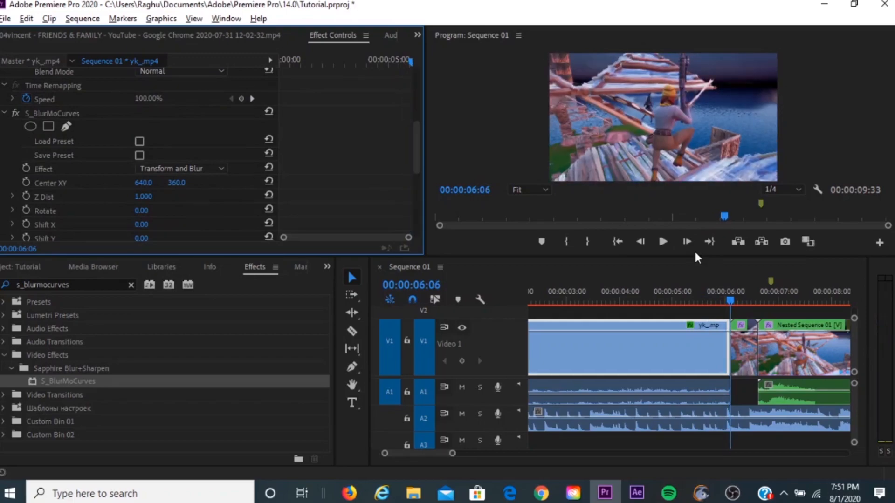
key(Left)
key(Left)
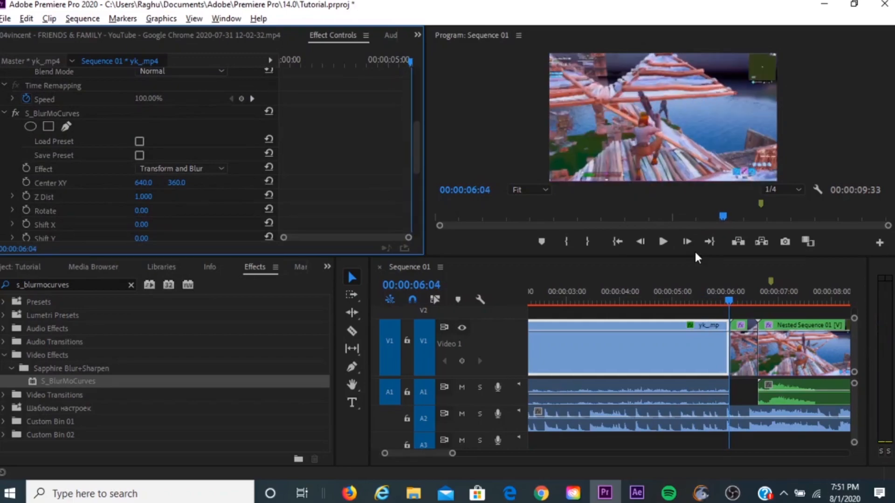
drag(451, 457, 410, 458)
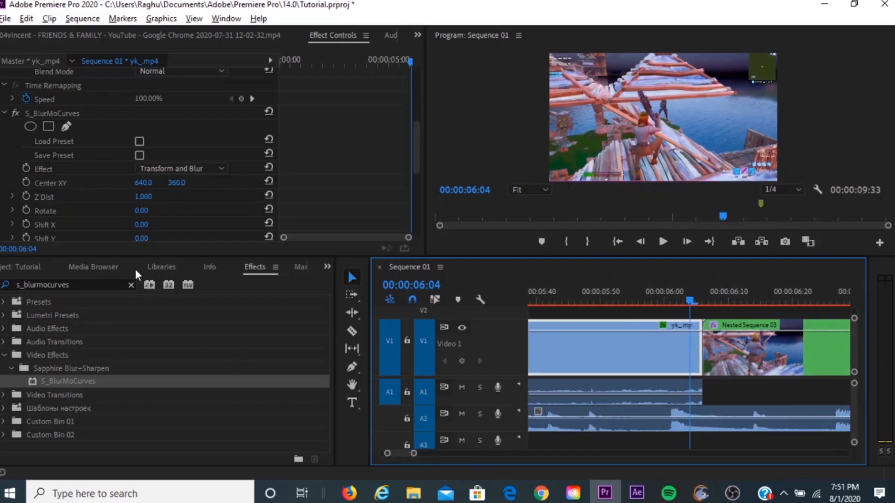
Enable S_BlurMoCurves keyframing for Z Dist, Shift X and Shift Y on the yk_mp4 clip at 00:00:06:04.
click(28, 196)
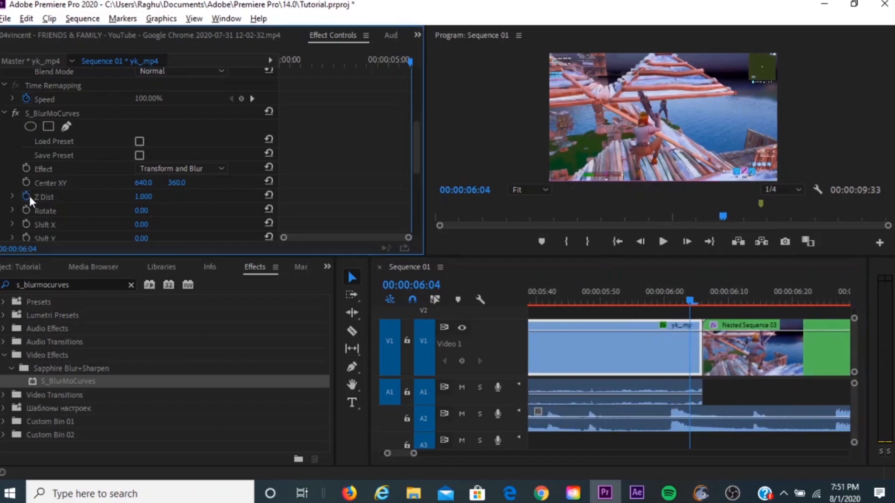
scroll(121, 194, down, 2)
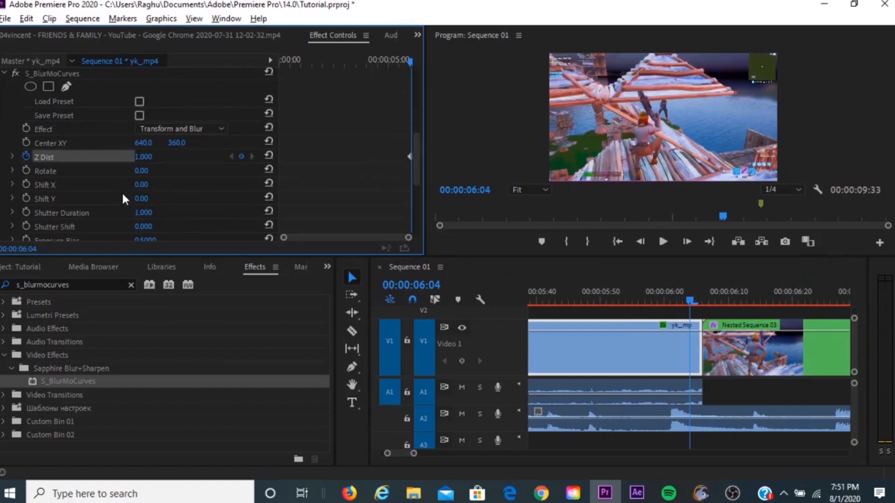
click(25, 185)
click(26, 200)
scroll(121, 208, down, 2)
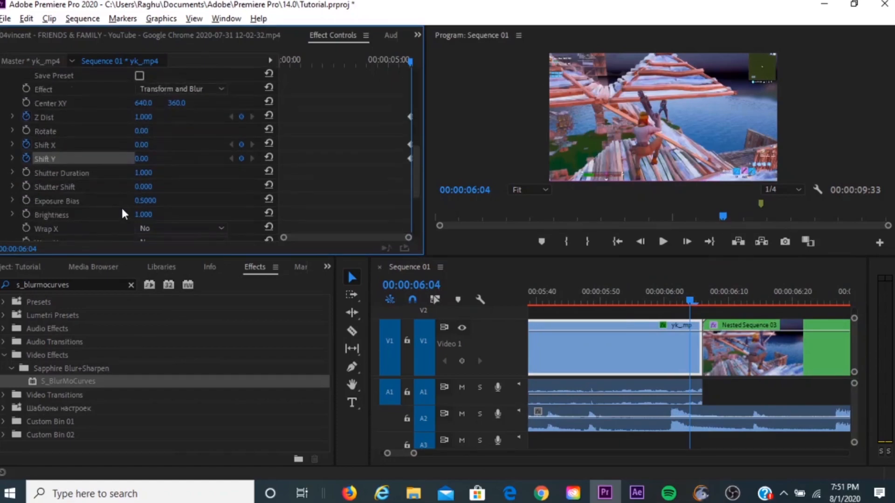
Set both Wrap X and Wrap Y of the yk_mp4 clip's S_BlurMoCurves effect to Reflect.
scroll(121, 208, down, 1)
click(167, 212)
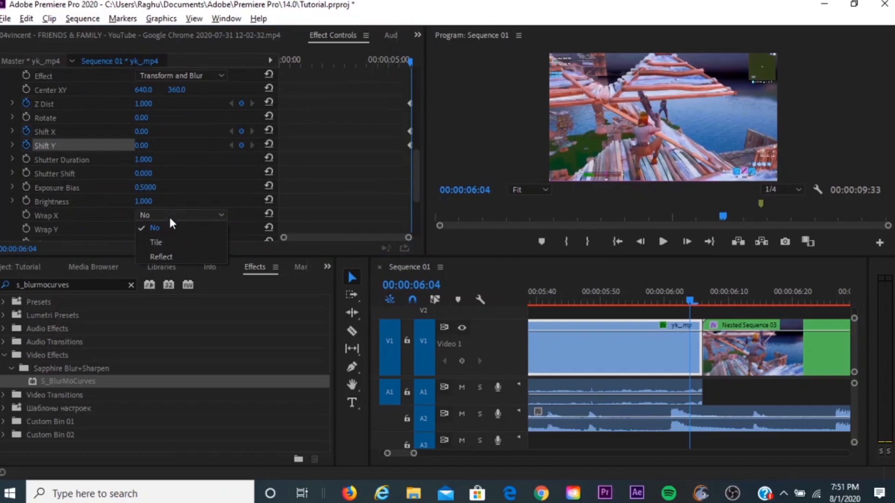
click(173, 255)
click(159, 229)
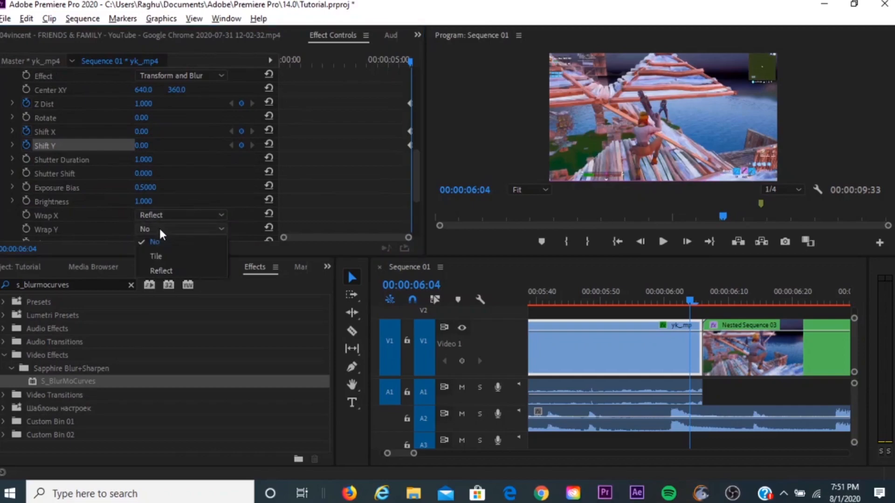
click(164, 270)
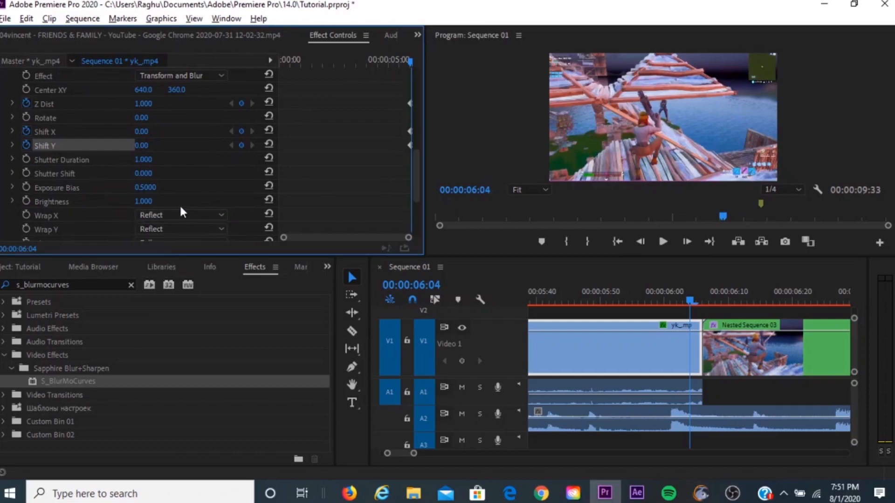
At 00:00:06:05, keyframe the yk_mp4 clip's S_BlurMoCurves with Z Dist 0.8, Shift X 260 and Shift Y -6.
scroll(180, 212, up, 3)
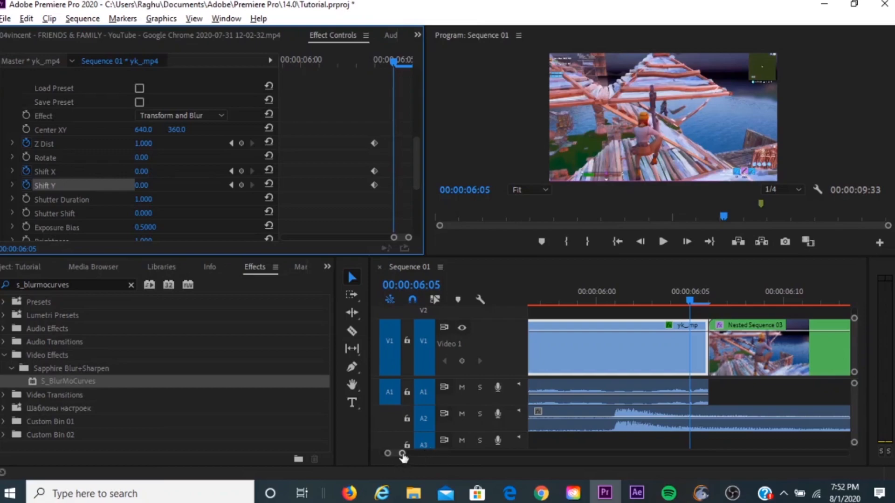
click(146, 145)
text(0.8)
key(Return)
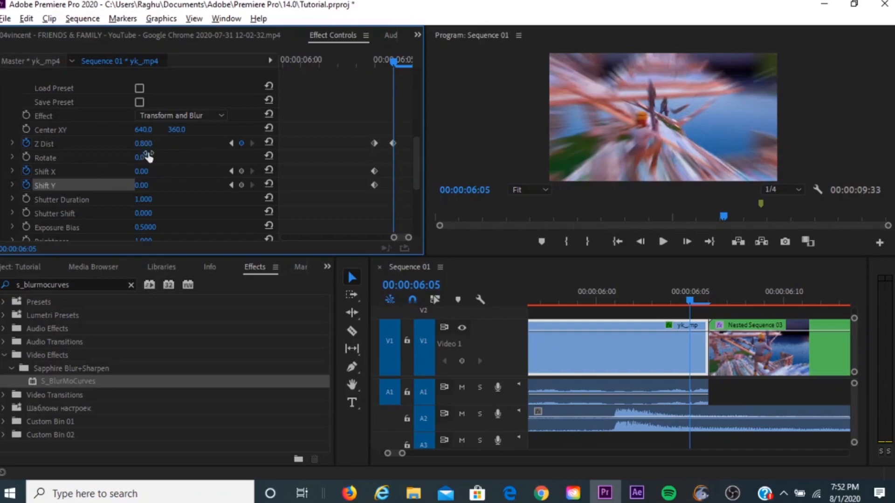
click(152, 170)
text(260)
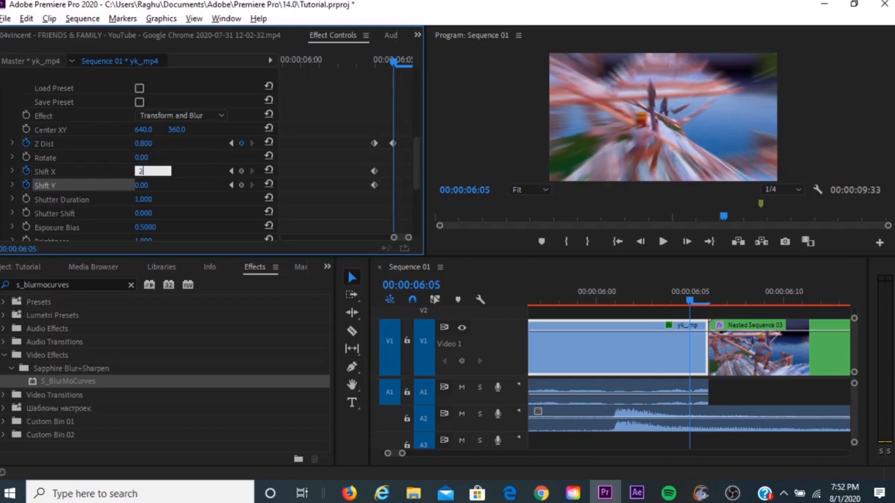
click(152, 185)
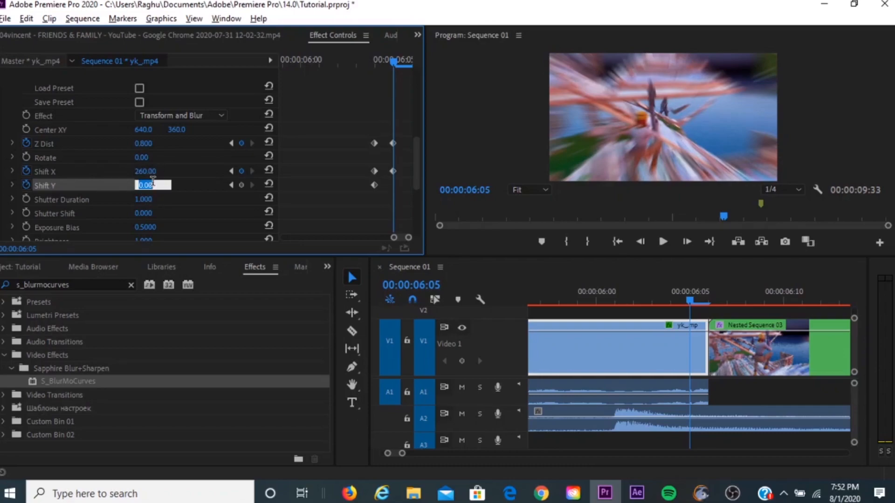
text(-6)
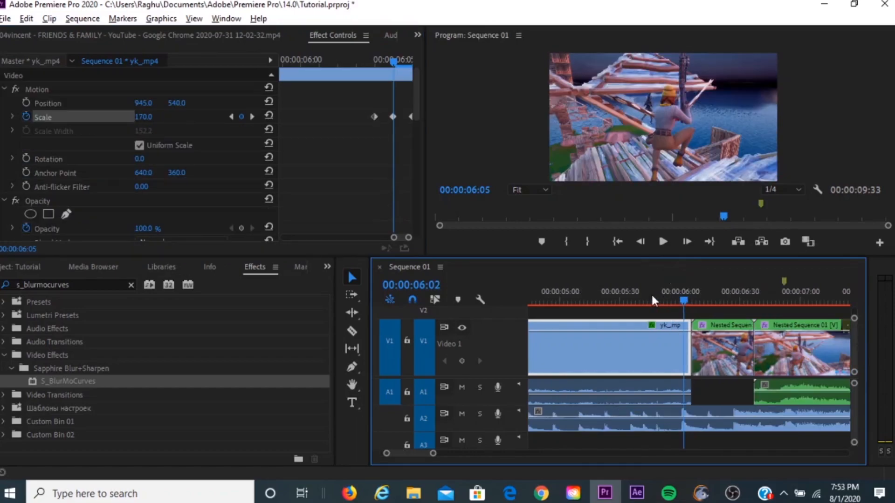
Play back the end of the first yk_mp4 clip to check the transition into Nested Sequence 03.
click(657, 302)
click(660, 250)
click(660, 246)
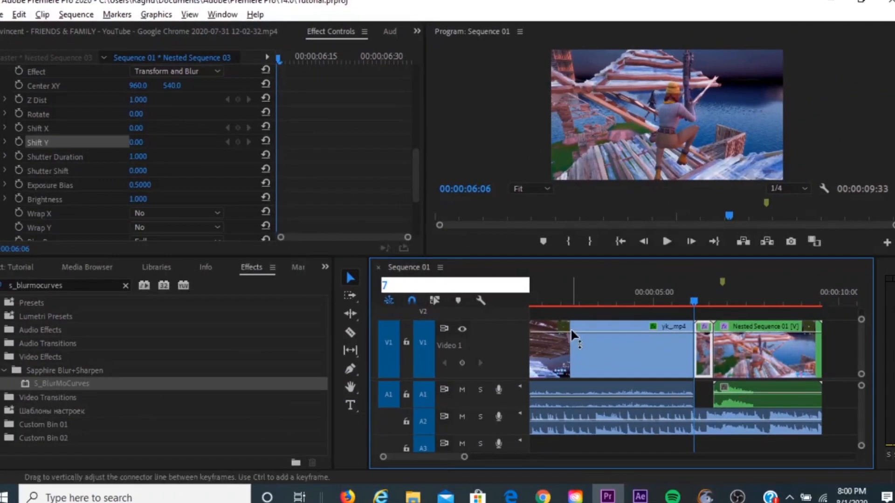
Enable S_BlurMoCurves keyframing for Z Dist, Shift X and Shift Y on Nested Sequence 03 at its first frame, 00:00:06:06.
click(588, 337)
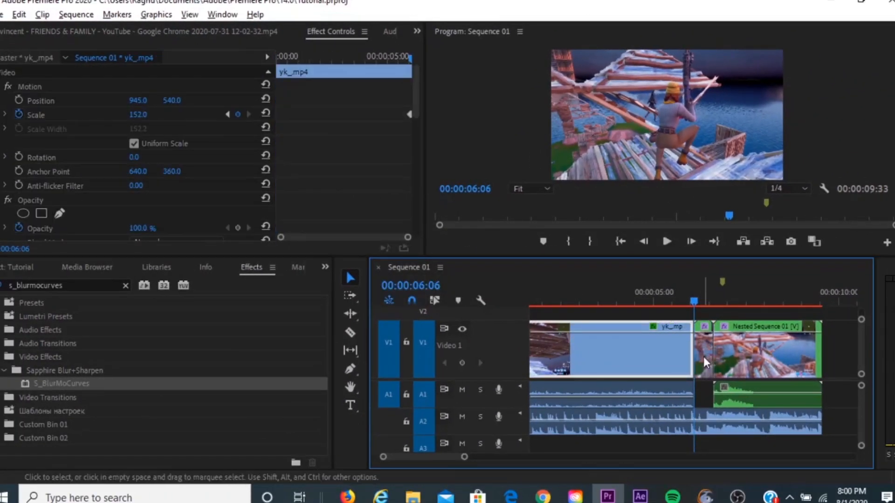
drag(464, 457, 397, 458)
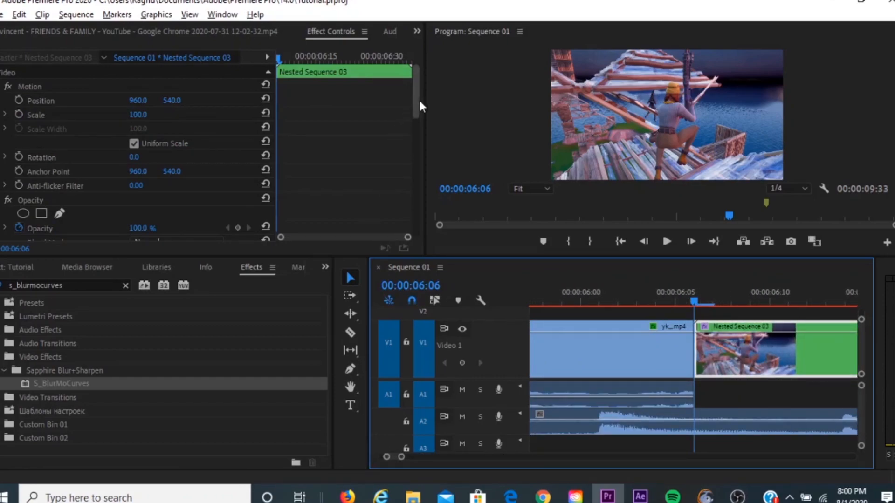
scroll(418, 99, down, 5)
mouse_move(412, 138)
mouse_down()
mouse_move(421, 113)
mouse_move(421, 135)
mouse_up()
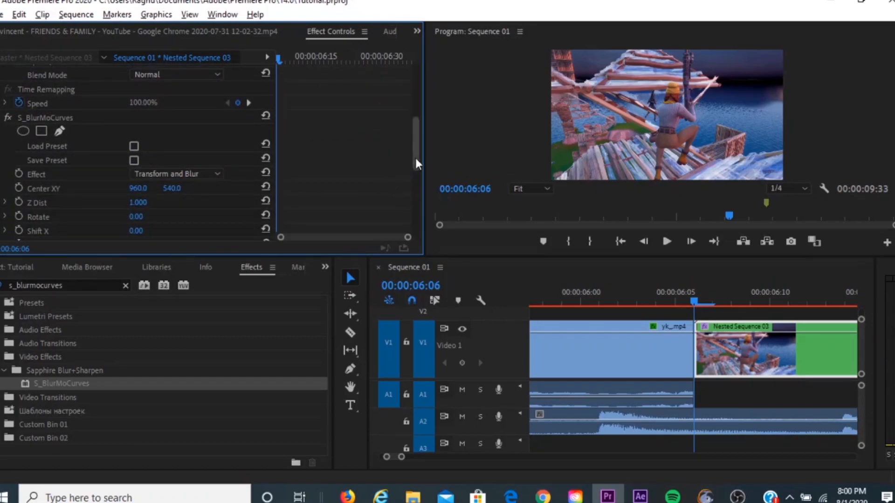
drag(416, 158, 415, 190)
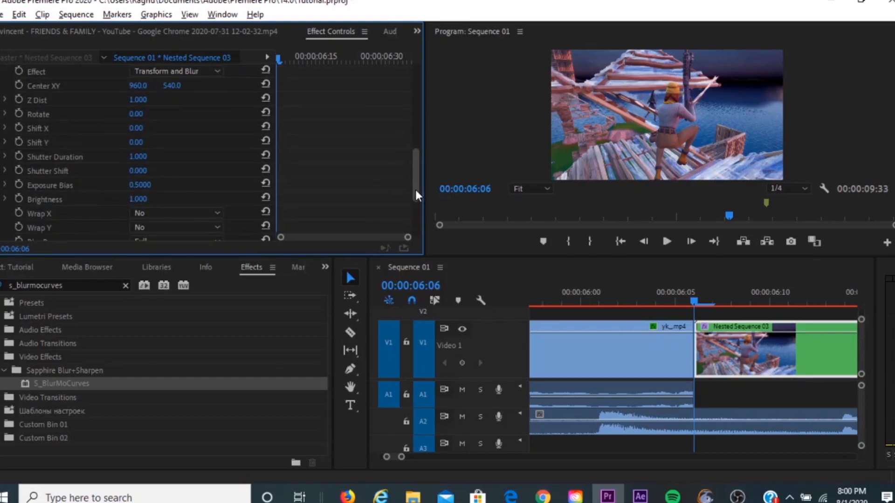
click(19, 100)
click(19, 127)
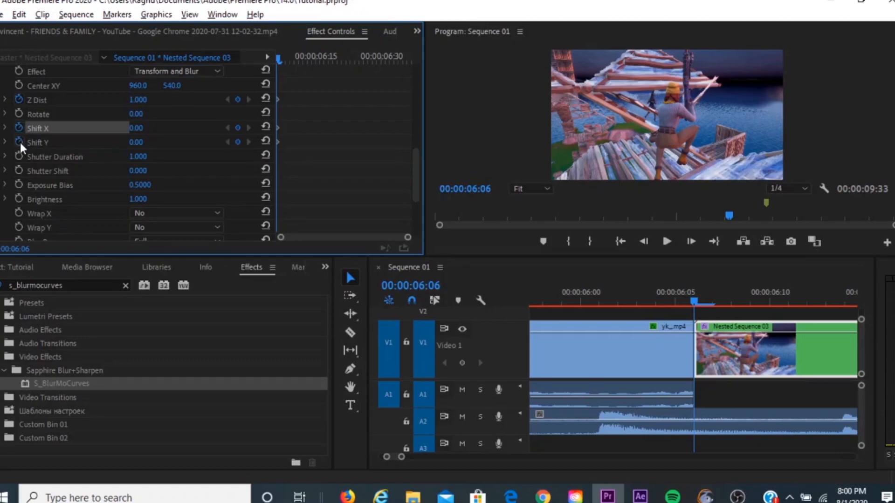
click(19, 142)
Set both Wrap X and Wrap Y of Nested Sequence 03's S_BlurMoCurves effect to Reflect.
click(154, 213)
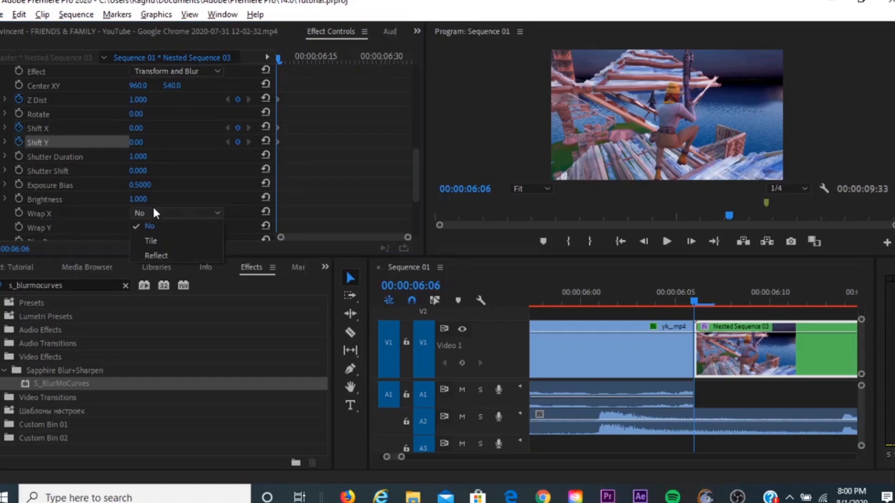
click(172, 255)
click(161, 227)
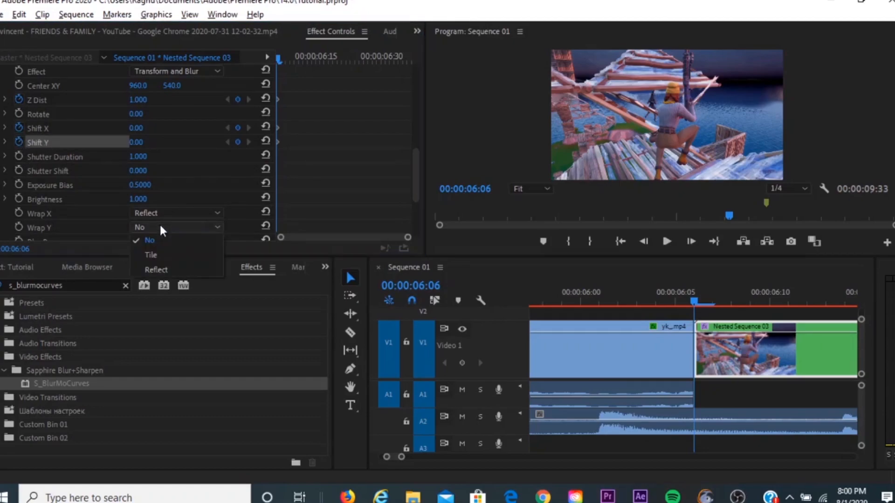
click(164, 265)
Set Nested Sequence 03's S_BlurMoCurves keyframes at 00:00:06:06 to Z Dist 1.2 and Shift X -283.
click(138, 99)
text(1.2)
key(Return)
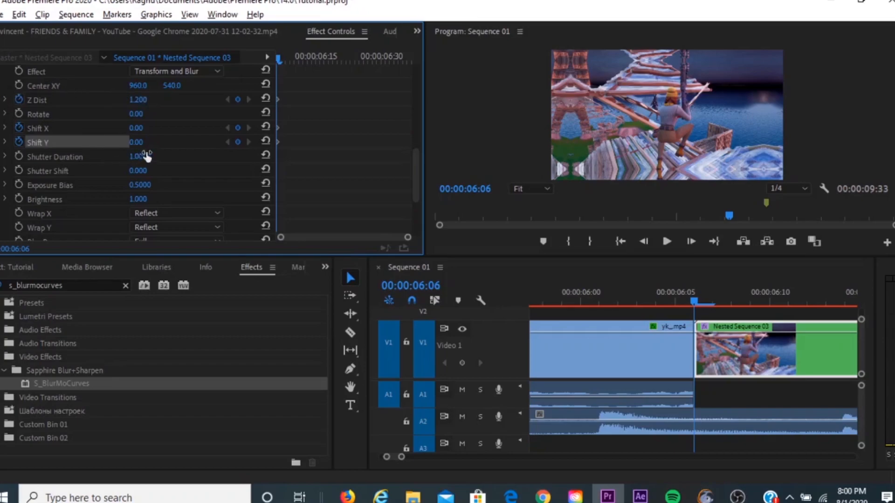
click(145, 128)
text(-283)
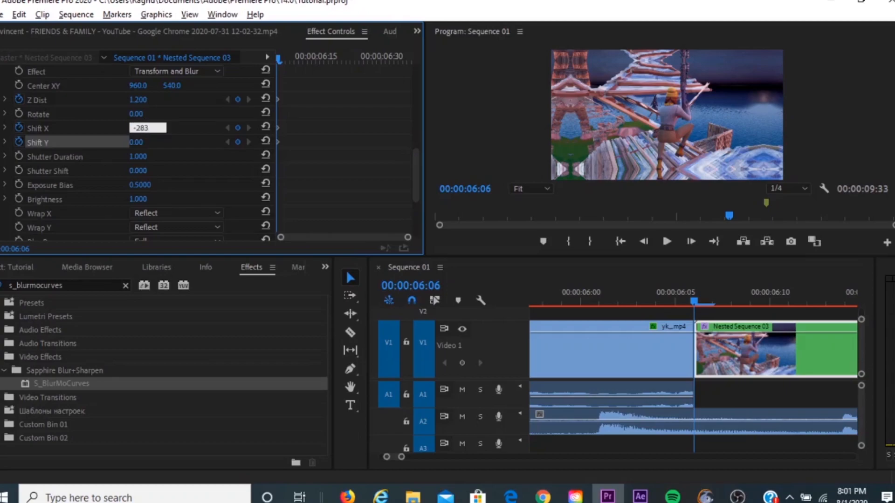
key(Return)
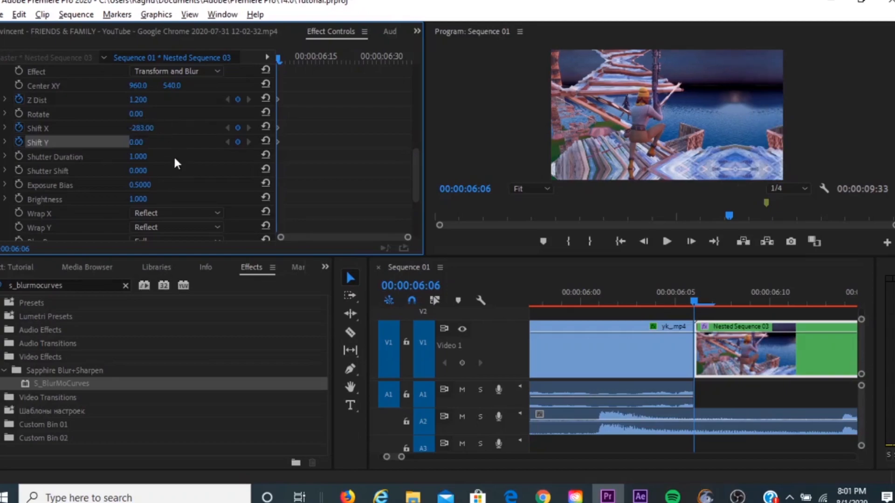
Set Nested Sequence 03's S_BlurMoCurves Shift Y keyframe at 00:00:06:06 to 96.
click(147, 140)
text(96)
key(Return)
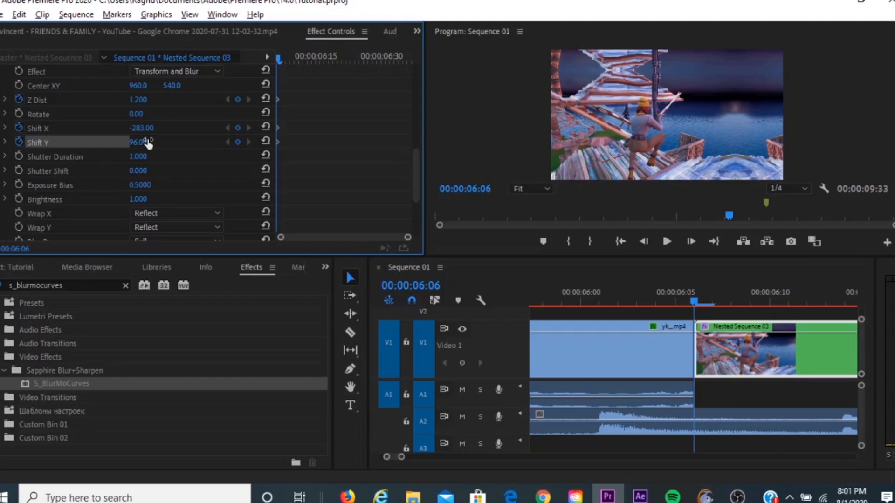
Add Nested Sequence 03 keyframes three frames in, at 00:00:06:09, with Z Dist 1, Shift X 0 and Shift Y 0.
key(Right)
key(Right)
key(Right)
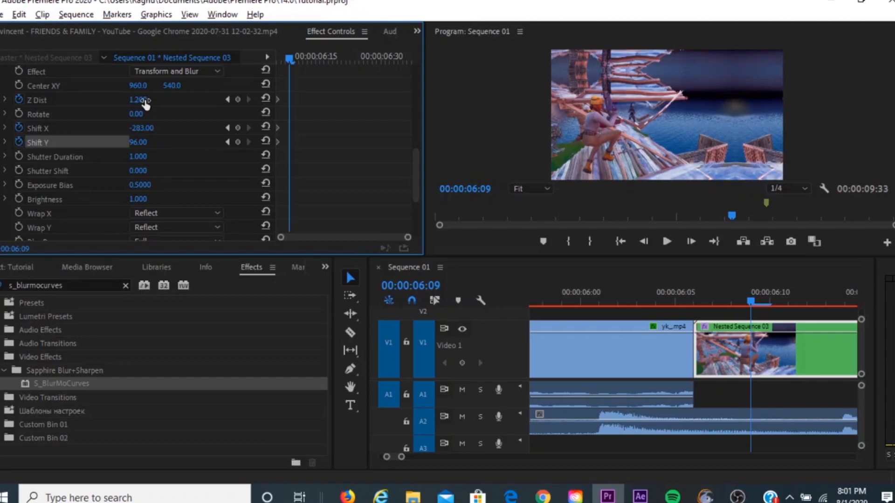
text(1)
key(Return)
click(147, 127)
text(0)
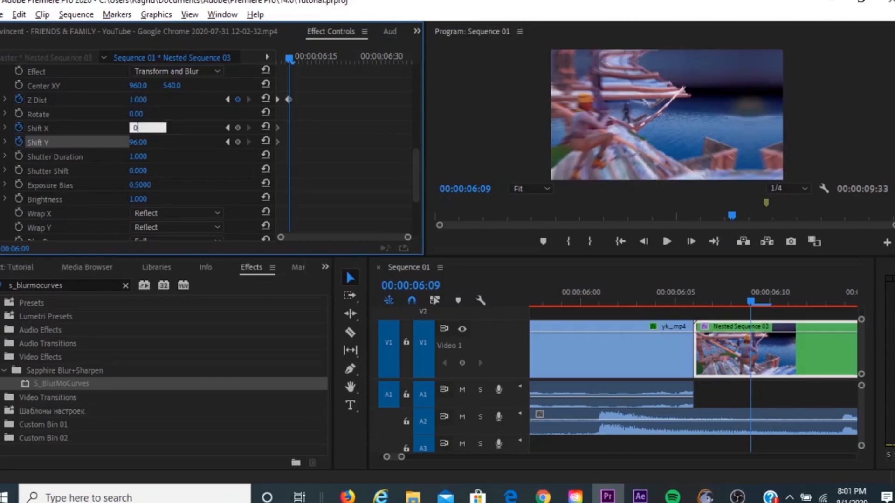
key(Return)
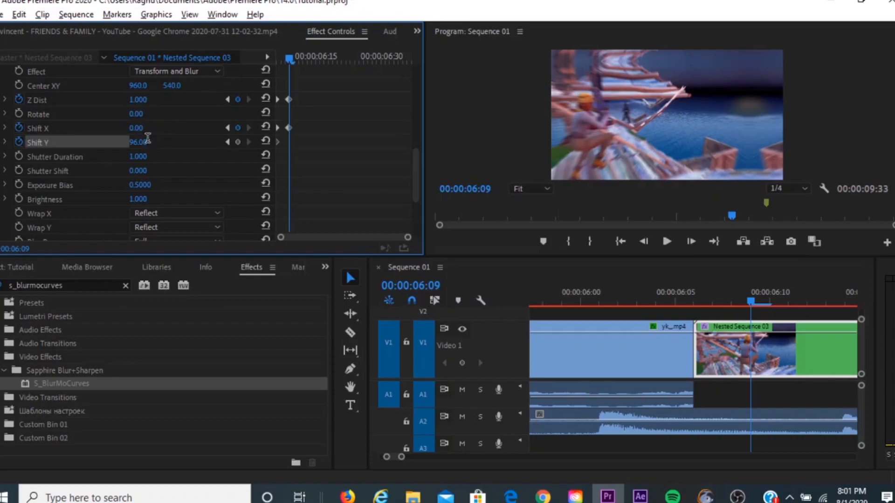
click(147, 141)
text(0)
key(Return)
Play back the transition into Nested Sequence 03 from 00:00:05:57.
drag(721, 297, 685, 295)
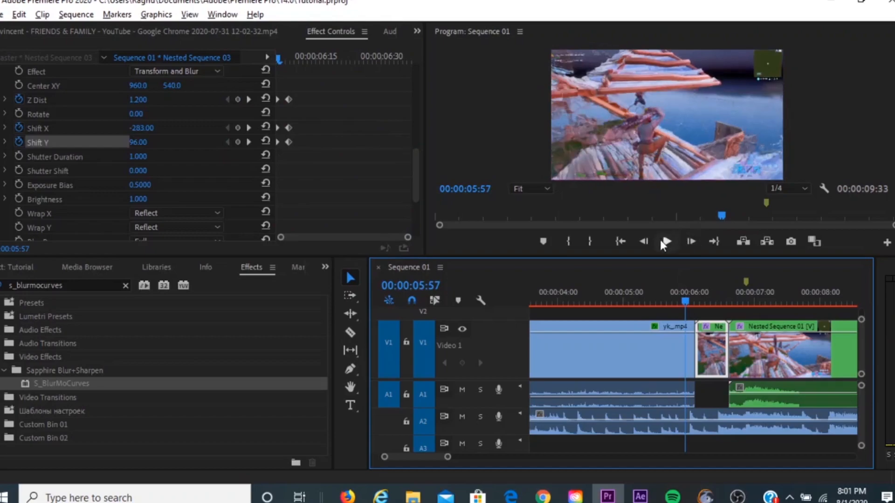
click(660, 240)
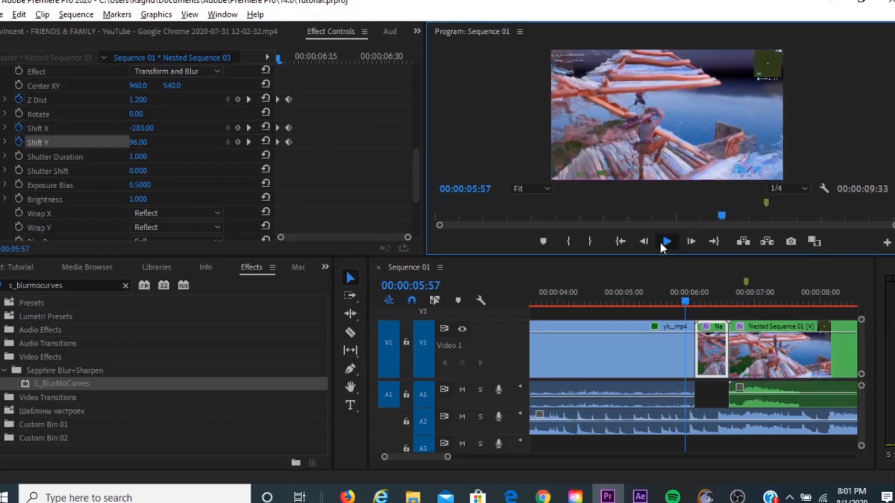
drag(775, 296, 701, 302)
Duplicate Nested Sequence 03's Z Dist, Shift X and Shift Y keyframes to around 00:00:06:32, near the end of the clip.
drag(446, 459, 427, 459)
drag(705, 292, 742, 293)
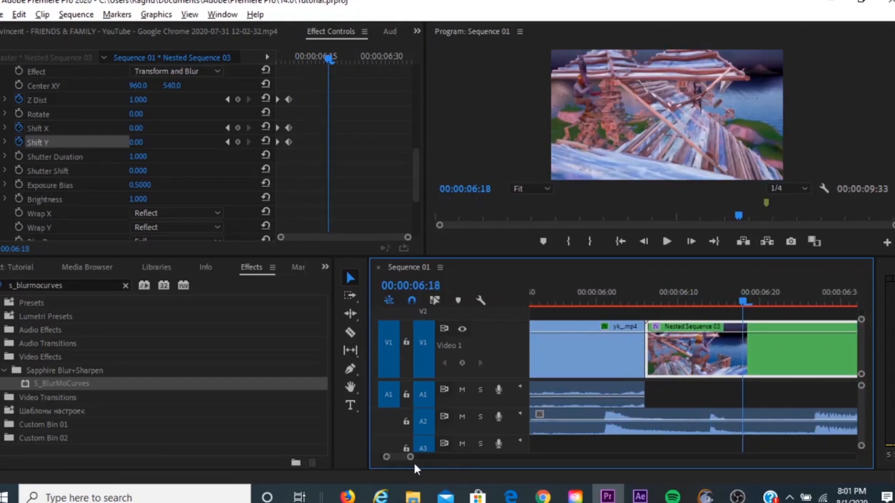
drag(410, 458, 444, 457)
drag(691, 295, 710, 301)
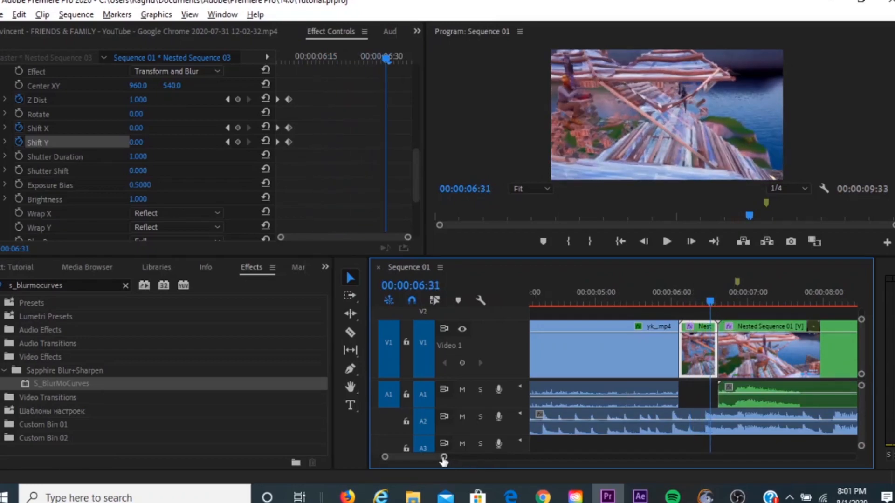
drag(444, 457, 408, 457)
key(Right)
key(Right)
key(Right)
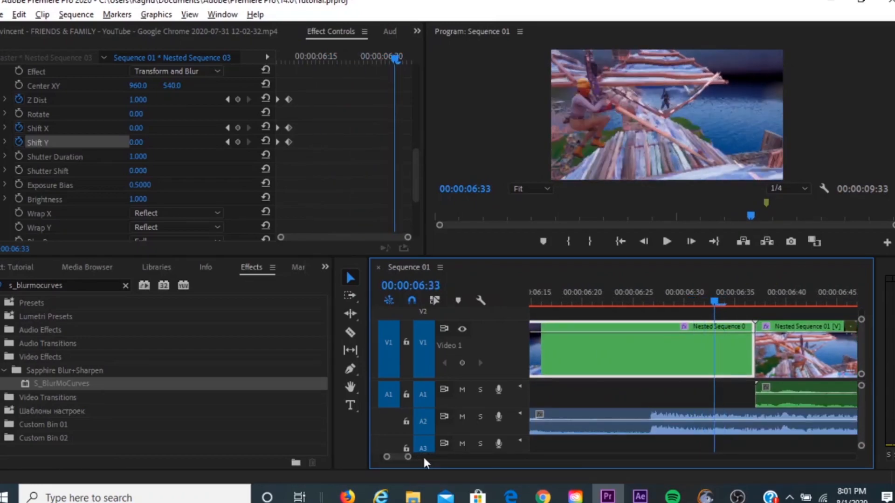
key(Left)
key(Left)
drag(295, 164, 276, 89)
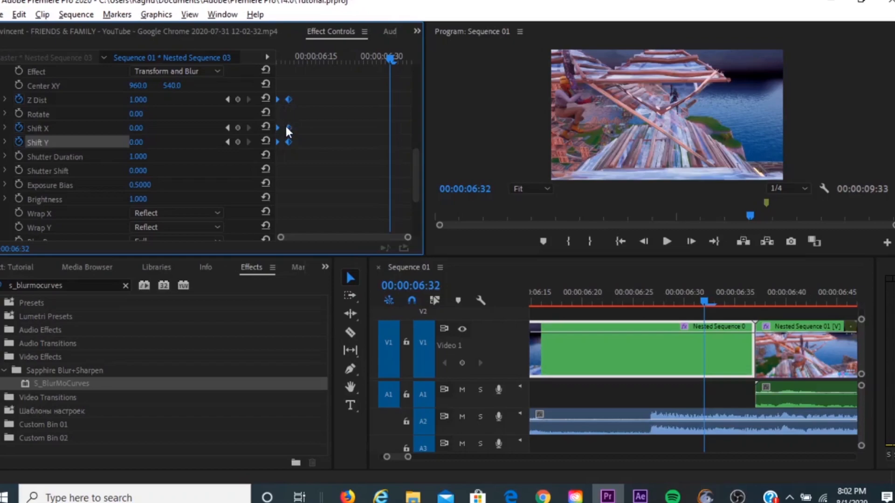
drag(286, 127, 393, 123)
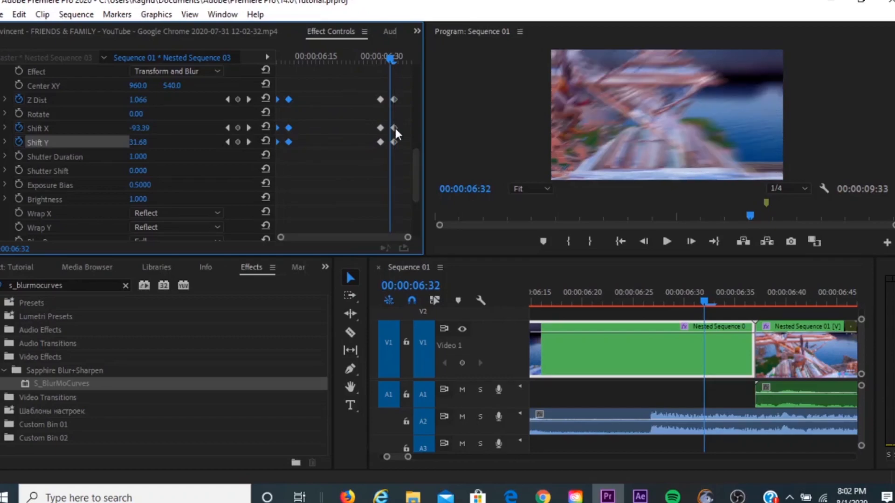
Shift the duplicated keyframes so the second set falls at 00:00:06:34, and move the first set past it toward the clip's end.
drag(354, 87, 391, 130)
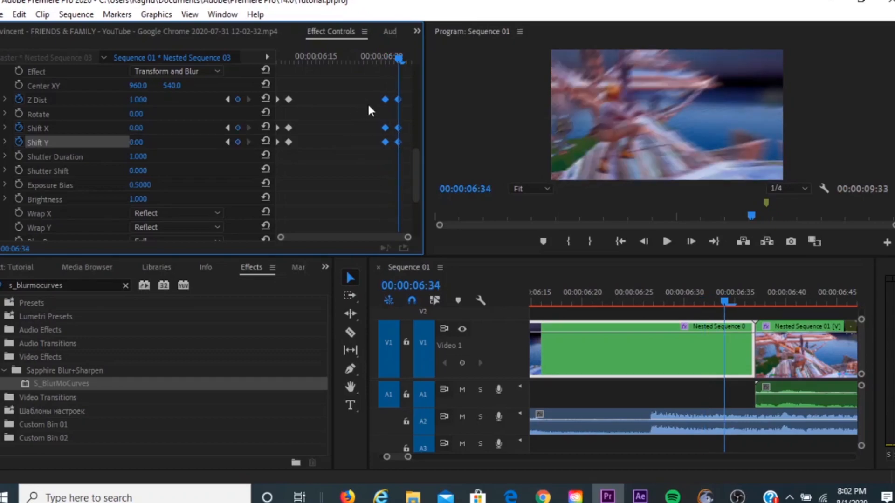
drag(379, 80, 382, 154)
drag(382, 97, 427, 105)
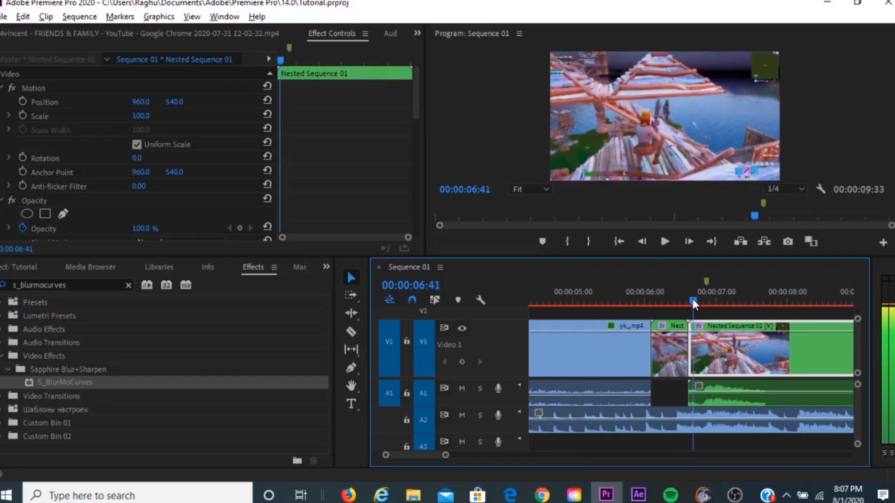
Enable S_BlurMoCurves keyframing for Z Dist, Shift X and Shift Y on Nested Sequence 01 at 00:00:06:40, three frames after its start.
drag(448, 456, 414, 456)
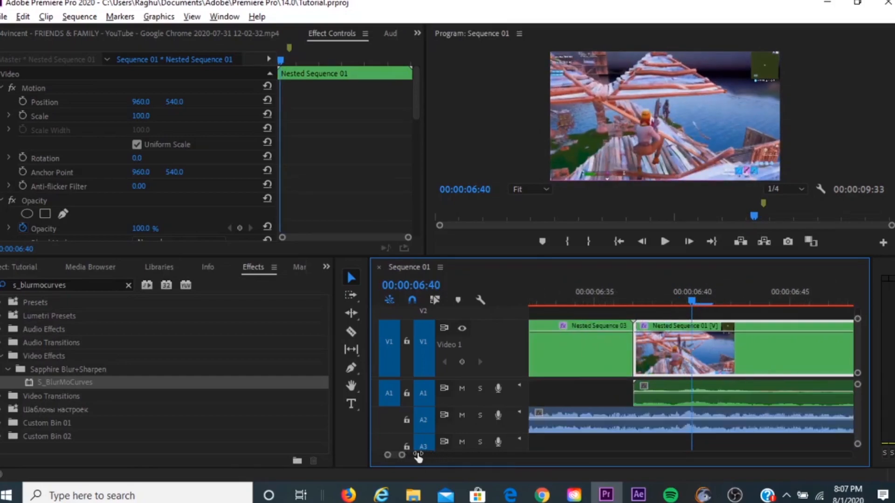
key(Left)
key(Left)
key(Left)
key(Left)
key(Right)
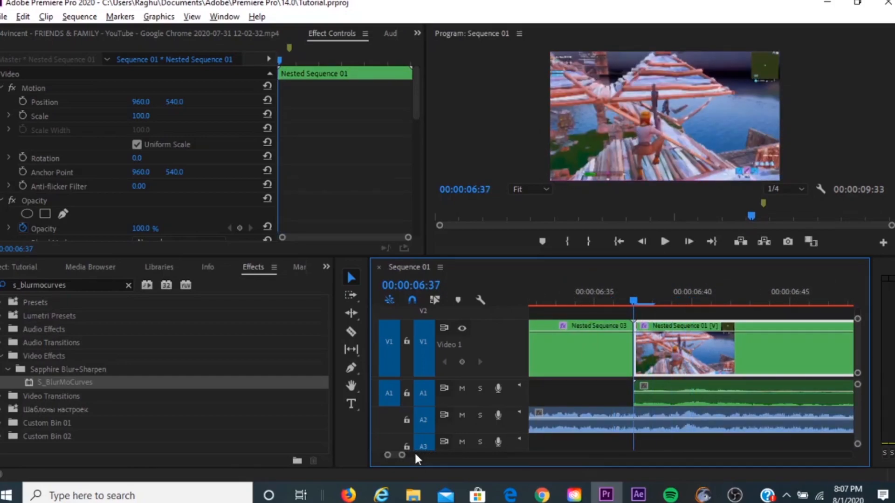
key(Right)
key(Right)
key(Right)
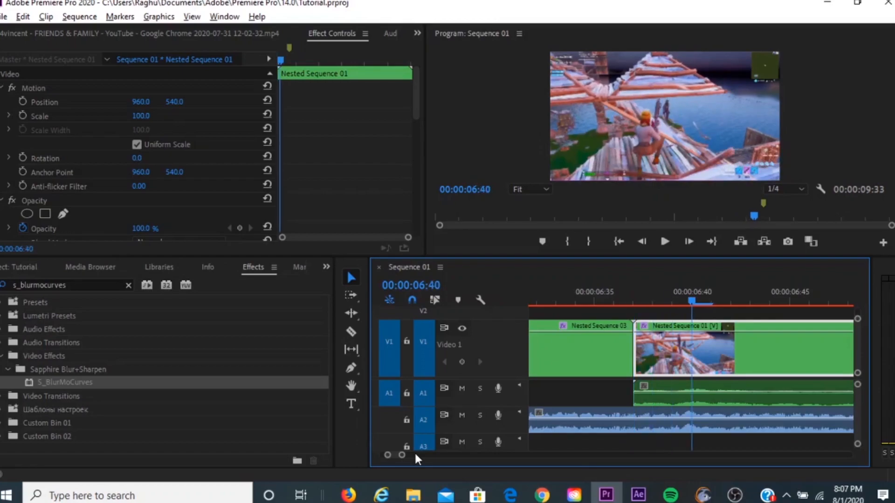
drag(418, 103, 415, 150)
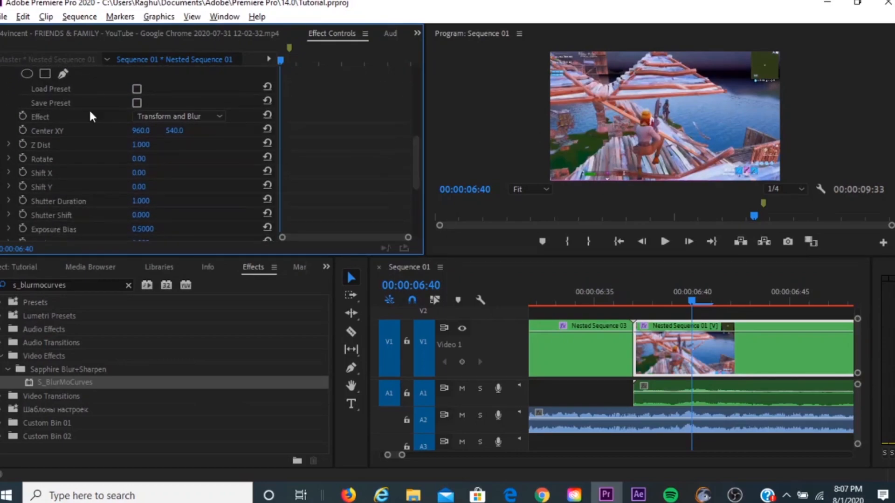
click(22, 144)
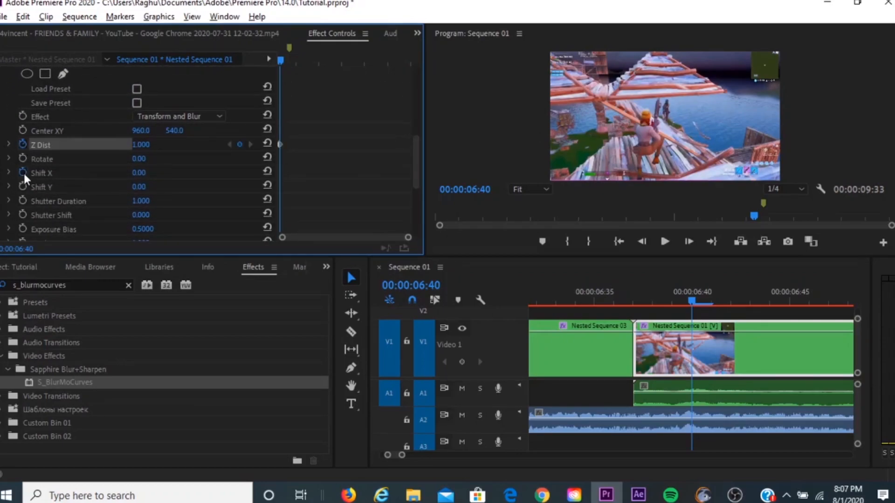
click(22, 172)
double_click(23, 186)
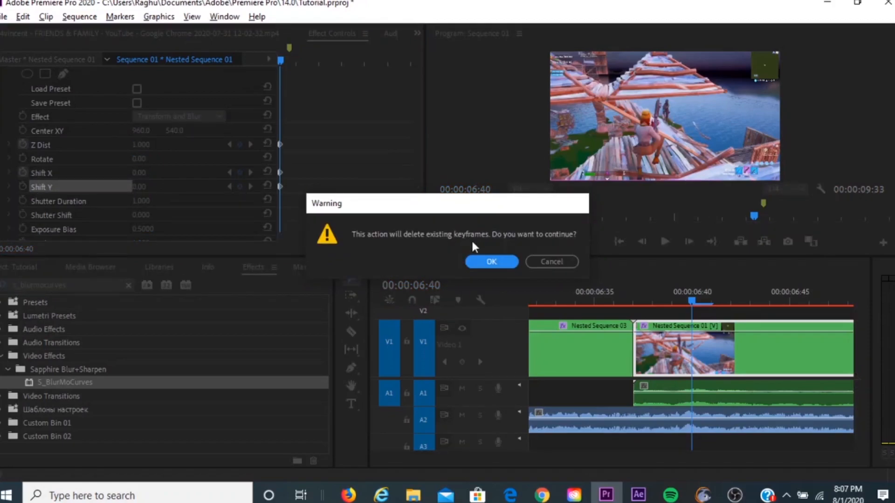
click(547, 261)
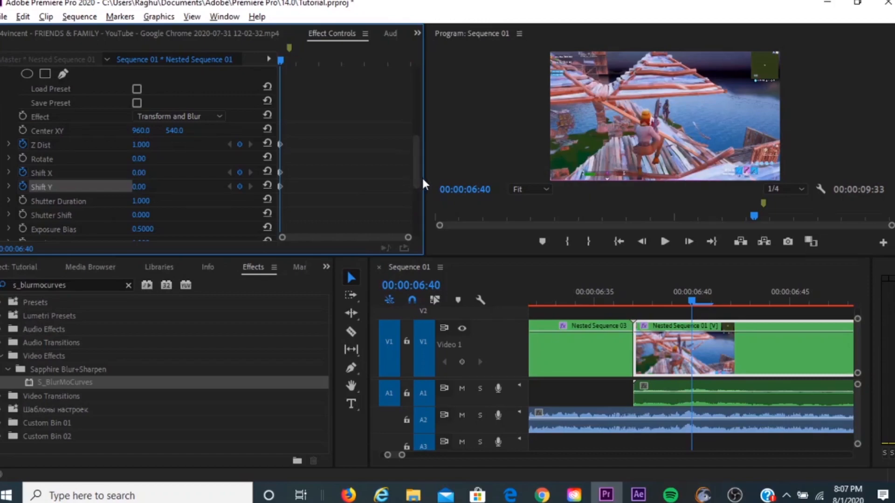
Set both Wrap X and Wrap Y of Nested Sequence 01's S_BlurMoCurves effect to Reflect.
scroll(420, 180, down, 5)
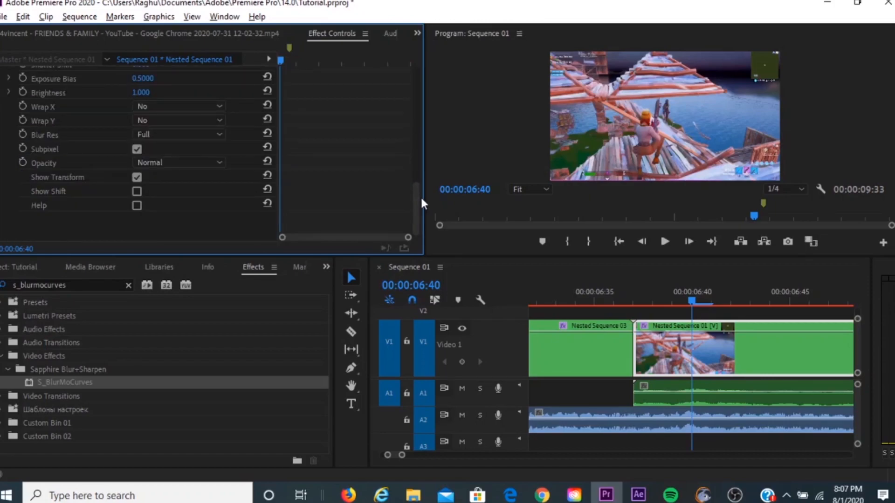
scroll(416, 191, up, 5)
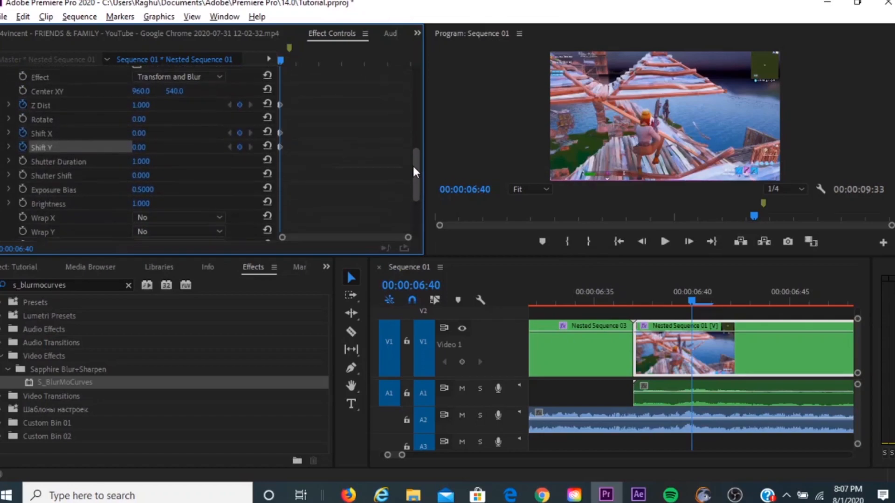
scroll(415, 176, down, 1)
click(166, 191)
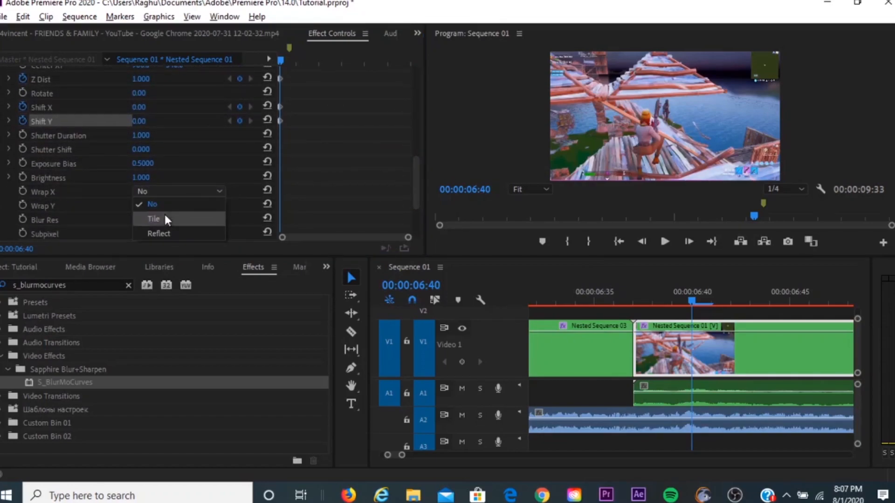
click(164, 230)
click(161, 205)
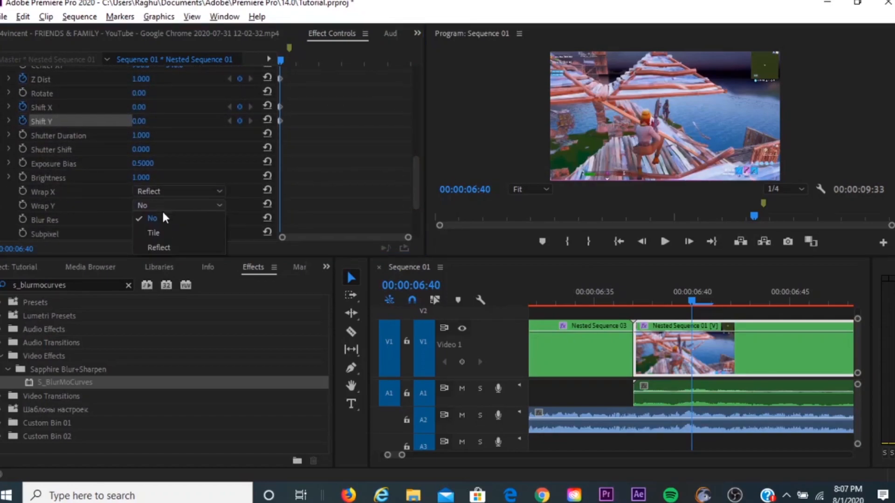
click(167, 247)
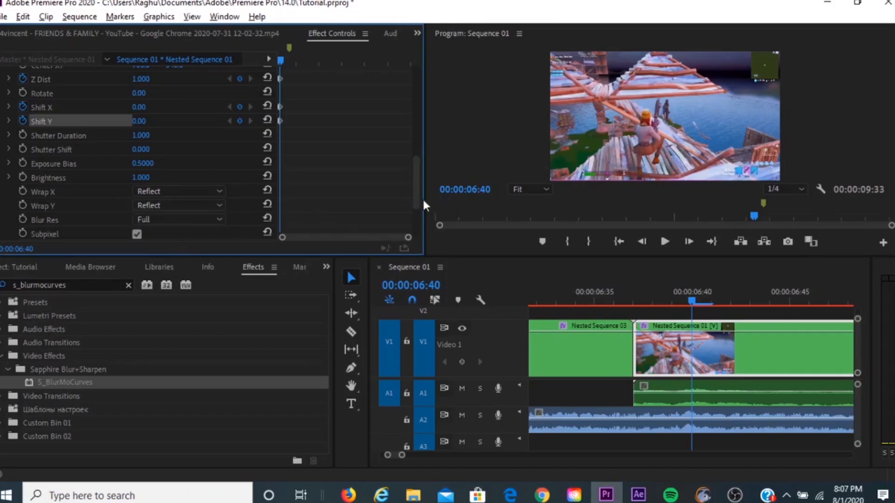
Add a Z Dist keyframe of 0.8 at Nested Sequence 01's first frame, 00:00:06:37.
scroll(417, 187, up, 3)
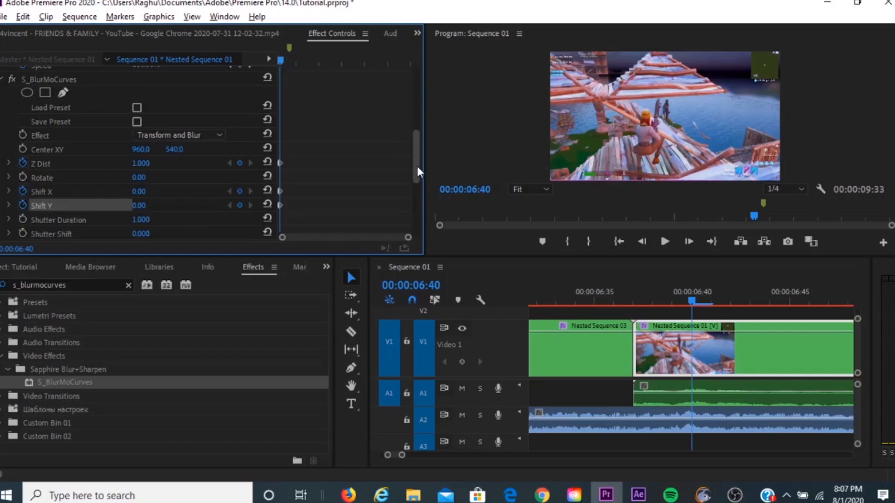
key(Left)
key(Left)
key(Left)
key(Right)
key(Left)
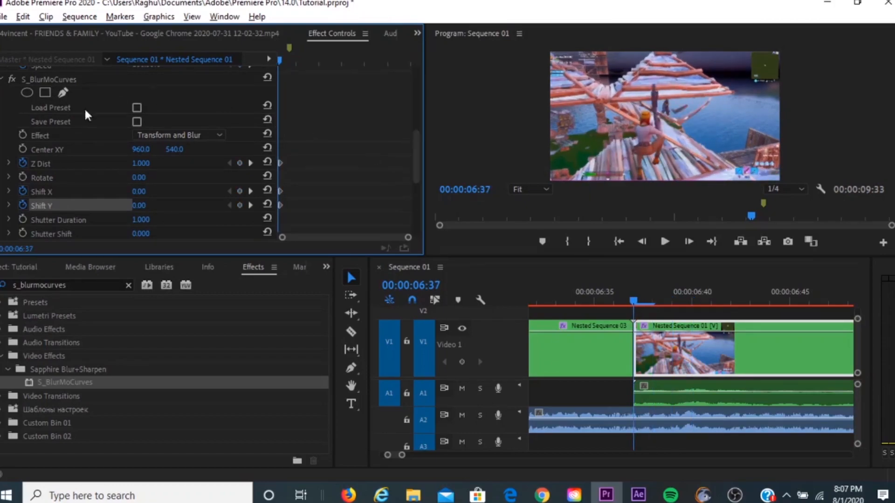
click(140, 163)
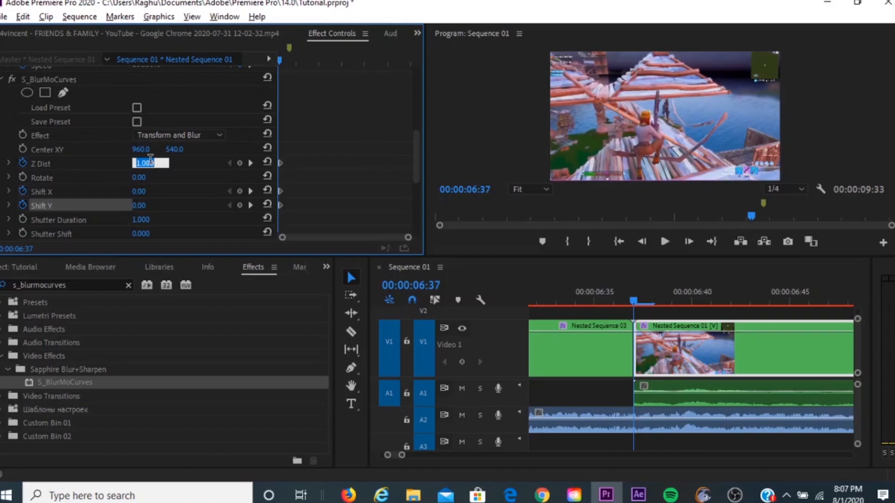
text(0.8)
key(Return)
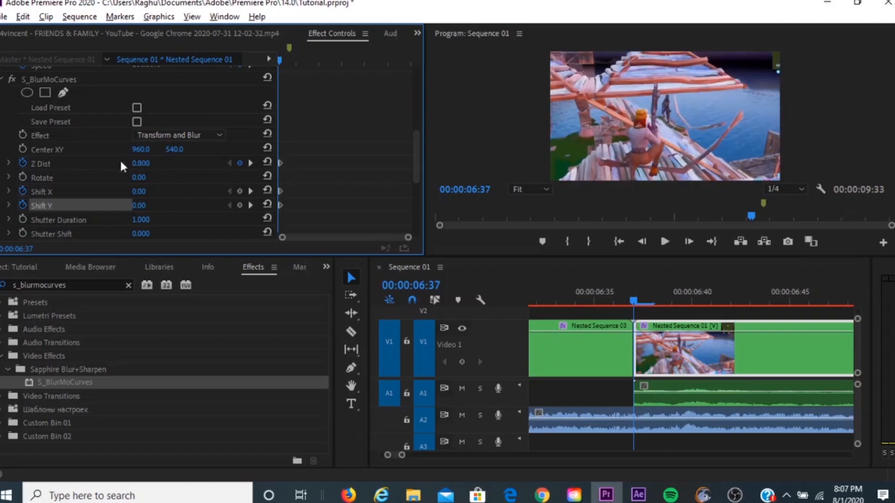
Add Shift X 283 and Shift Y -90 keyframes at Nested Sequence 01's first frame, 00:00:06:37.
click(139, 191)
text(283)
key(Return)
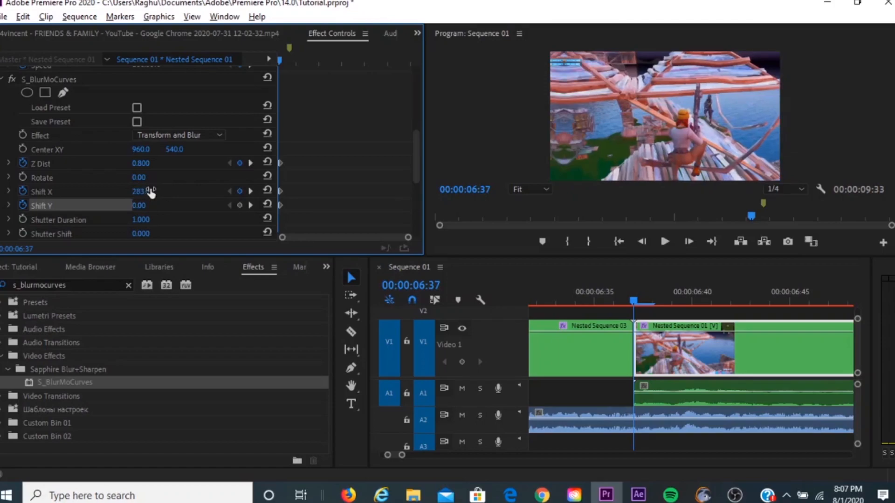
click(141, 205)
text(-90)
key(Return)
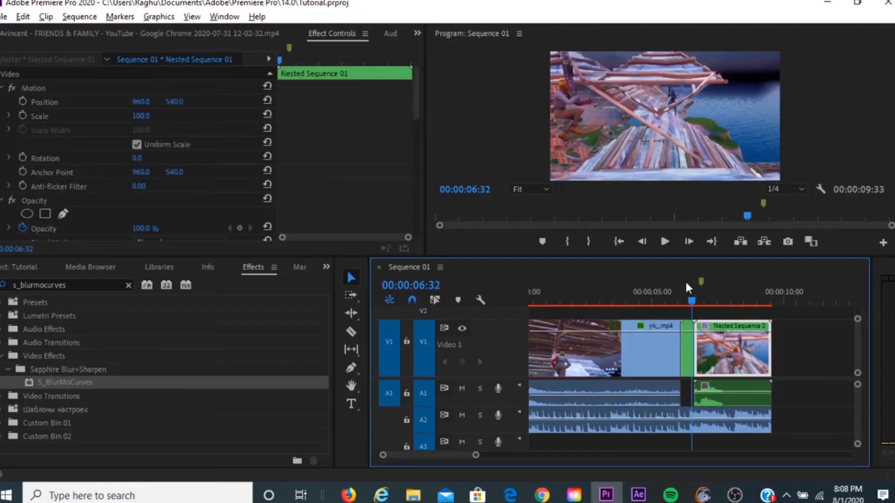
Play back Sequence 01 from the beginning to review the finished transitions.
drag(695, 301, 395, 292)
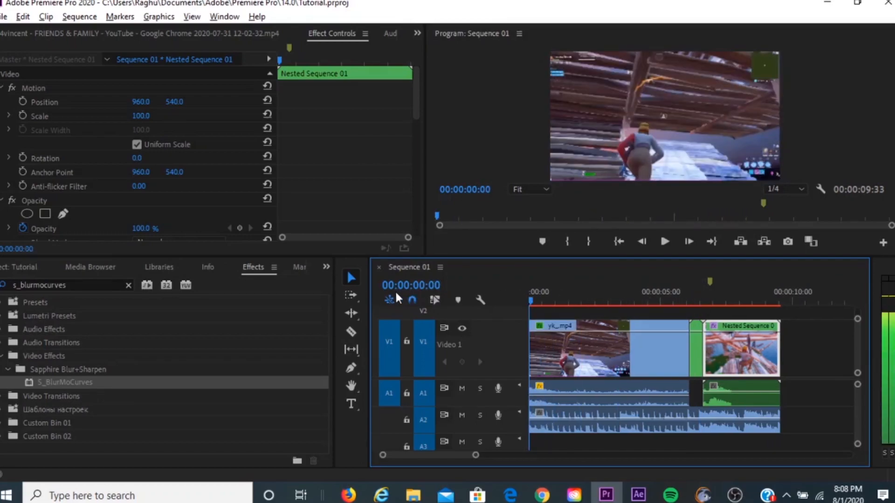
click(663, 242)
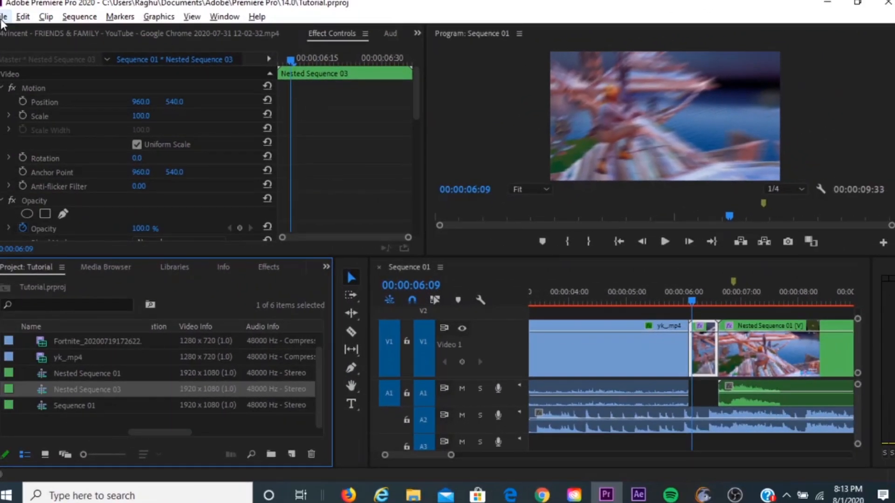
Create a new legacy title named "Top bar".
click(3, 19)
mouse_move(19, 35)
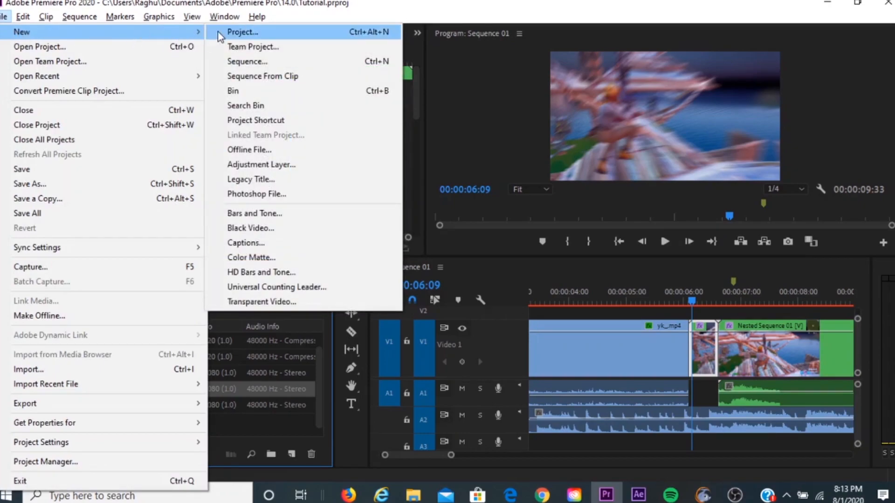
click(259, 179)
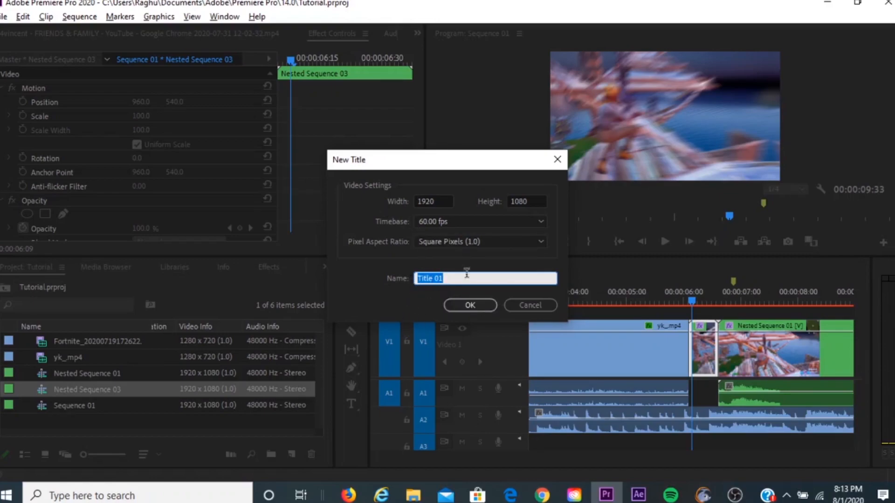
key(BackSpace)
text(Top bar)
click(469, 306)
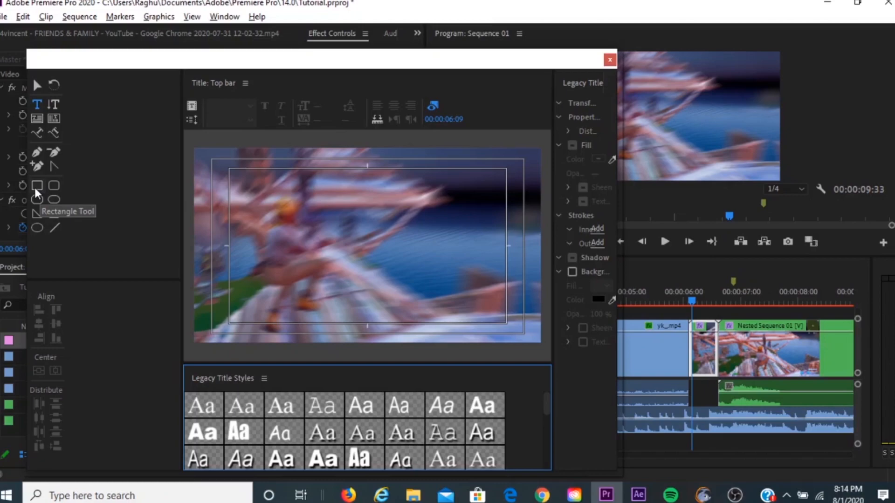
Draw a rectangle about 2003 wide and 127.5 high across the top edge of the Top bar title's frame.
click(35, 188)
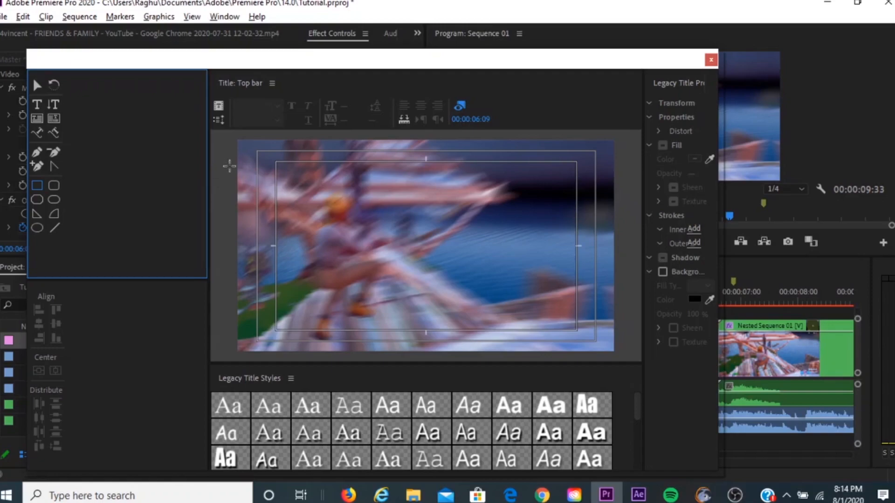
click(227, 136)
mouse_move(227, 136)
mouse_down()
mouse_move(264, 138)
mouse_move(292, 167)
mouse_move(309, 168)
mouse_move(307, 158)
mouse_move(620, 160)
mouse_up()
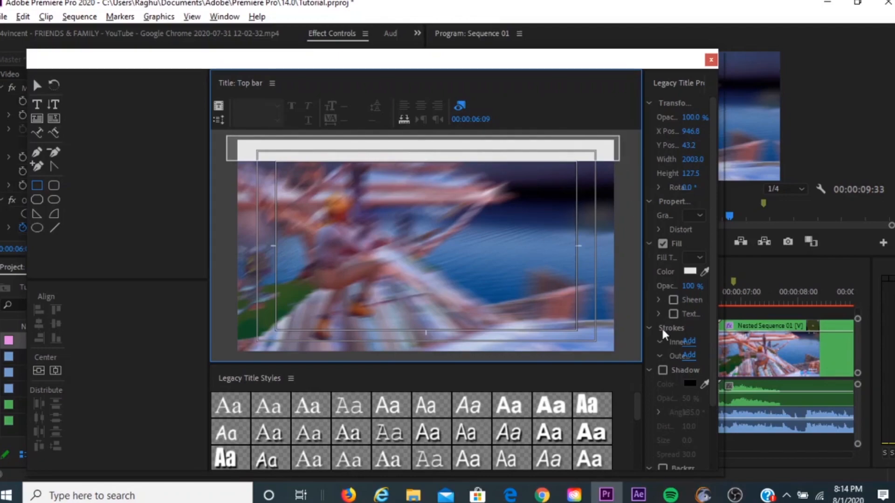
Set the rectangle's fill color to black (000000) and close the Top bar title.
scroll(692, 270, down, 1)
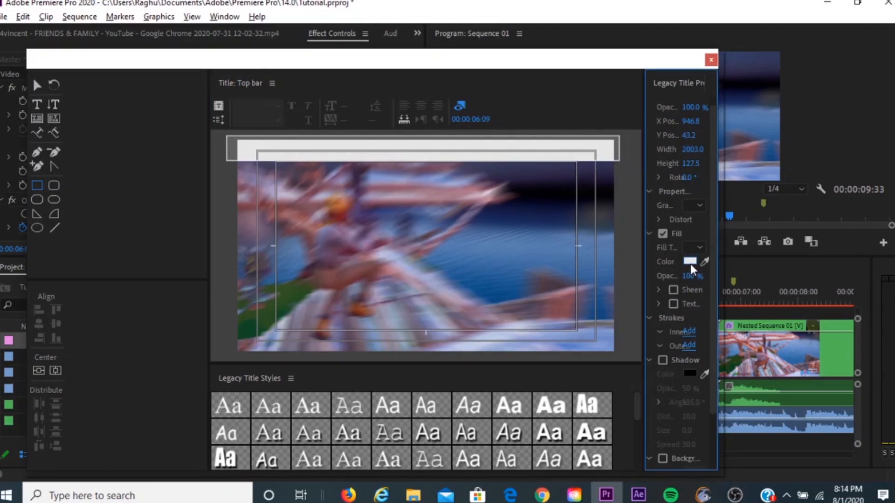
click(689, 261)
drag(438, 183, 450, 150)
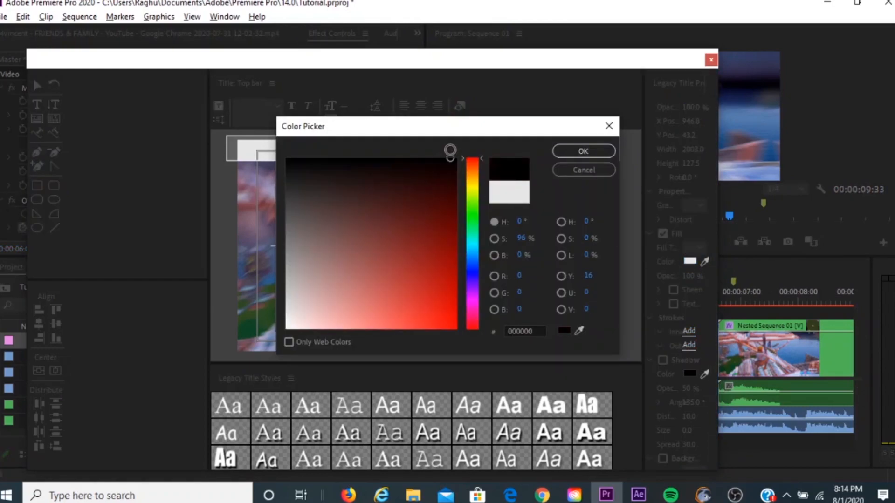
click(588, 152)
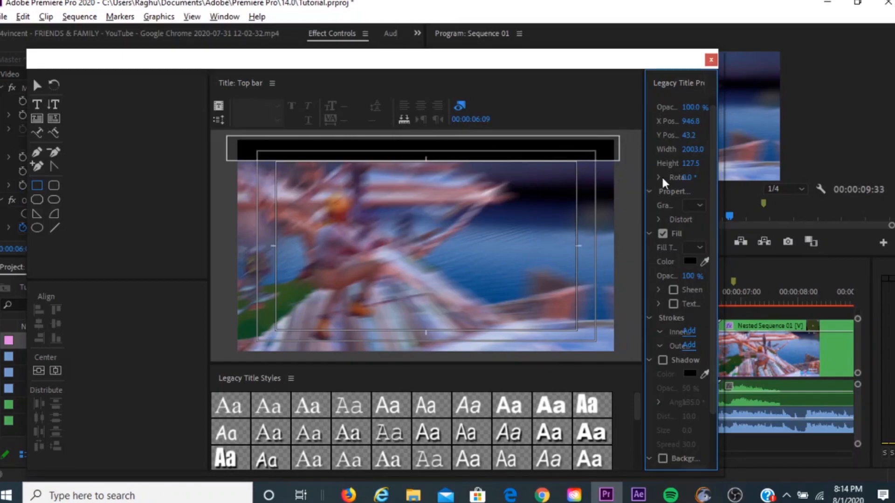
click(710, 60)
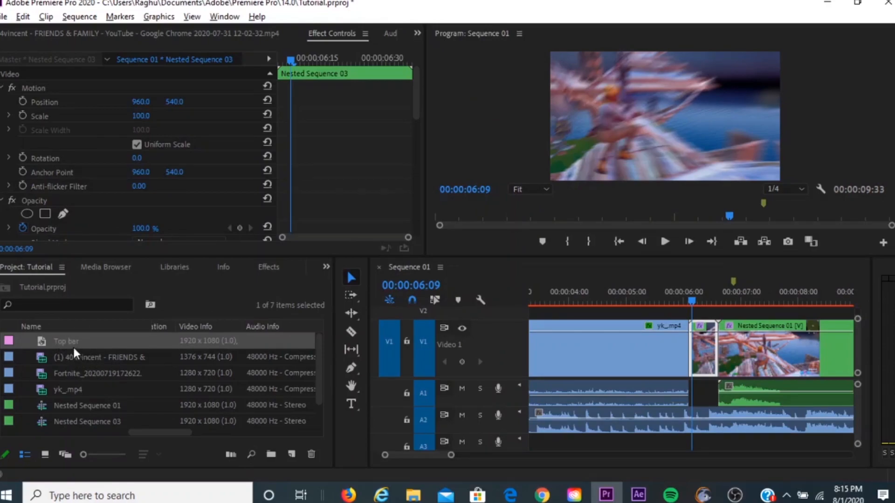
Place the Top bar title on track V3 above the transition between yk_.mp4 and Nested Sequence 03.
drag(857, 319, 856, 314)
drag(135, 345, 600, 311)
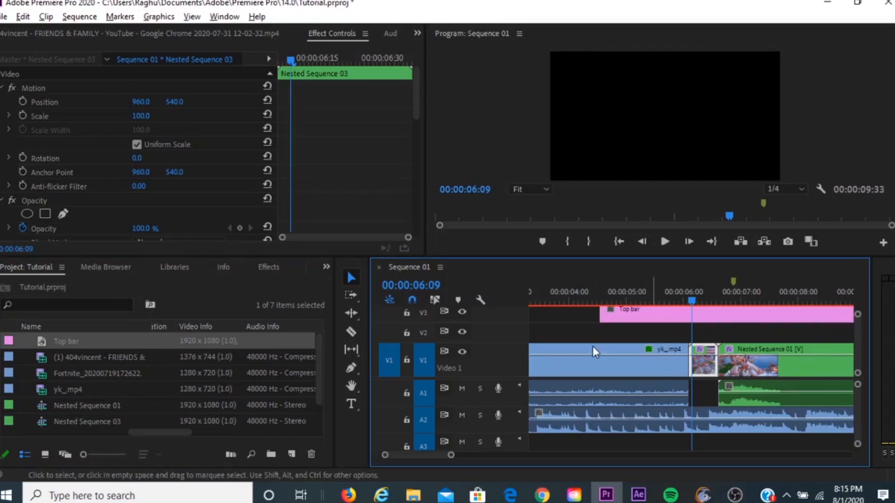
key(Right)
Create a second legacy title named "Bottom bar".
click(2, 17)
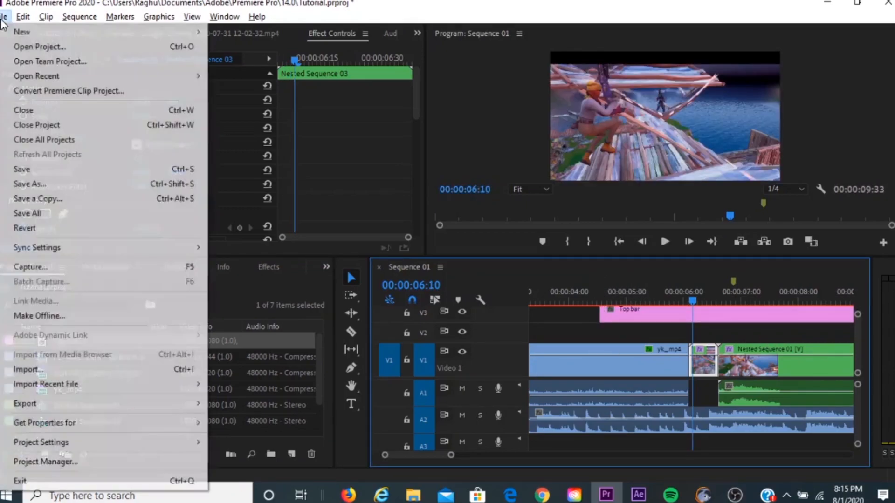
mouse_move(21, 35)
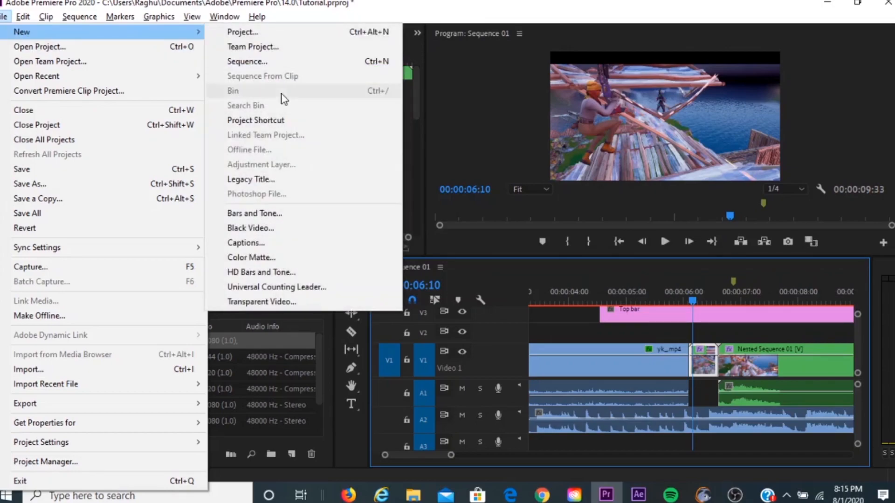
click(271, 181)
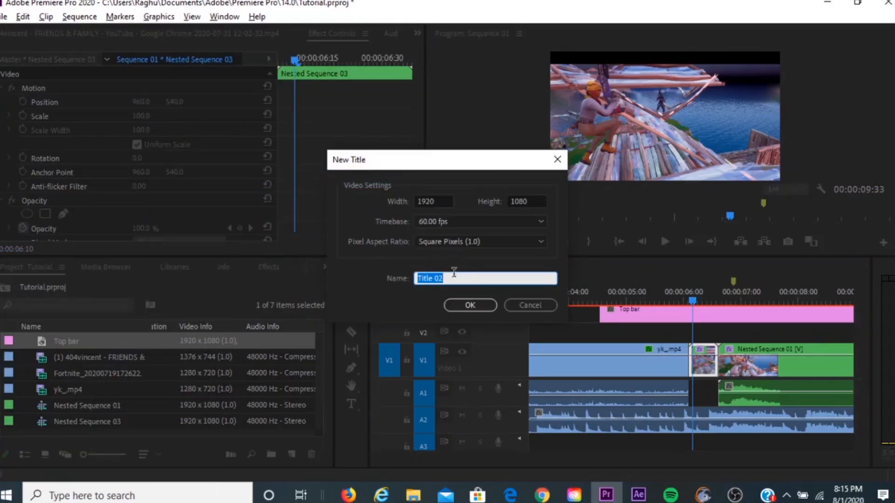
key(BackSpace)
text(Bottom bar)
click(469, 305)
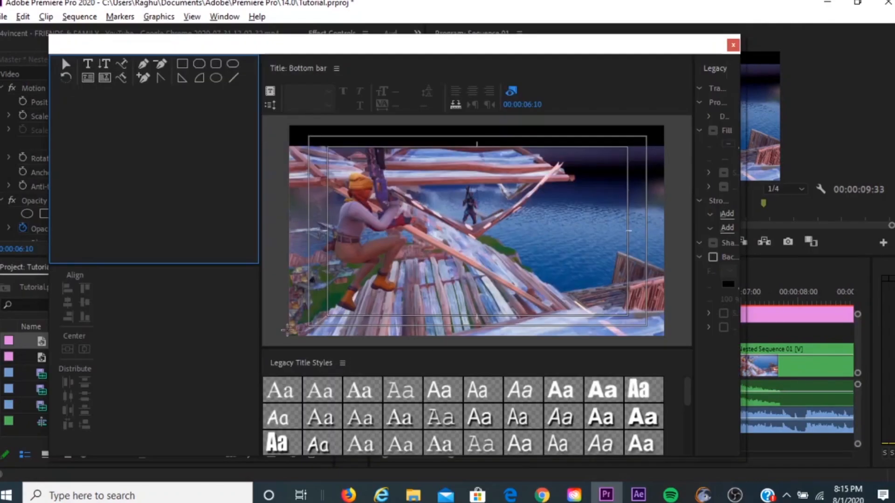
Draw a rectangle about 1972 by 122 along the Bottom bar title's lower frame edge and fill it with black (000000).
mouse_move(284, 340)
mouse_down()
mouse_move(286, 321)
mouse_move(301, 316)
mouse_move(669, 316)
mouse_up()
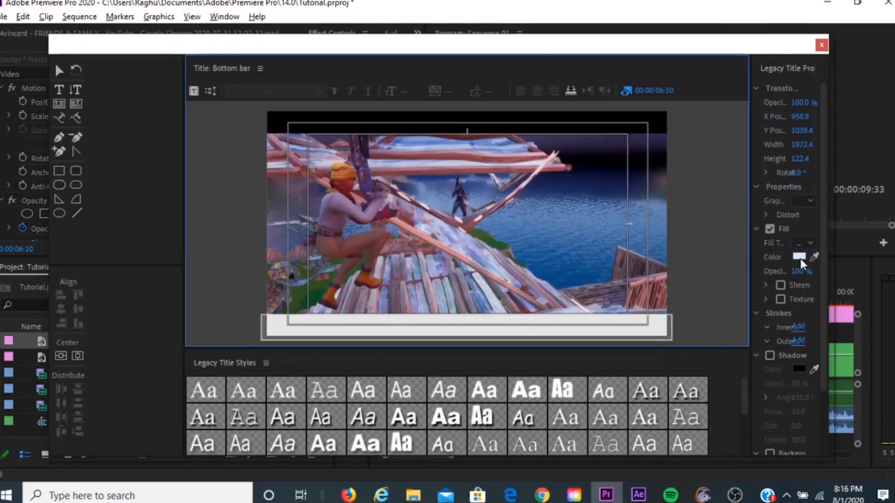
click(799, 256)
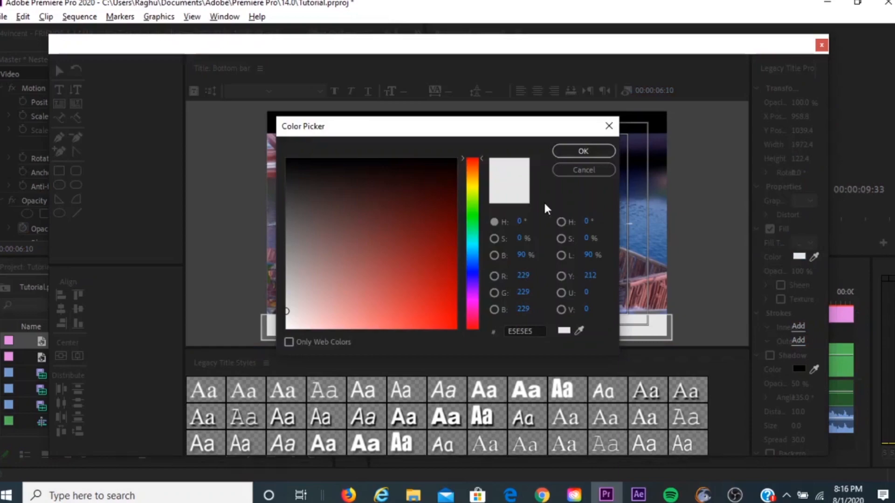
click(439, 175)
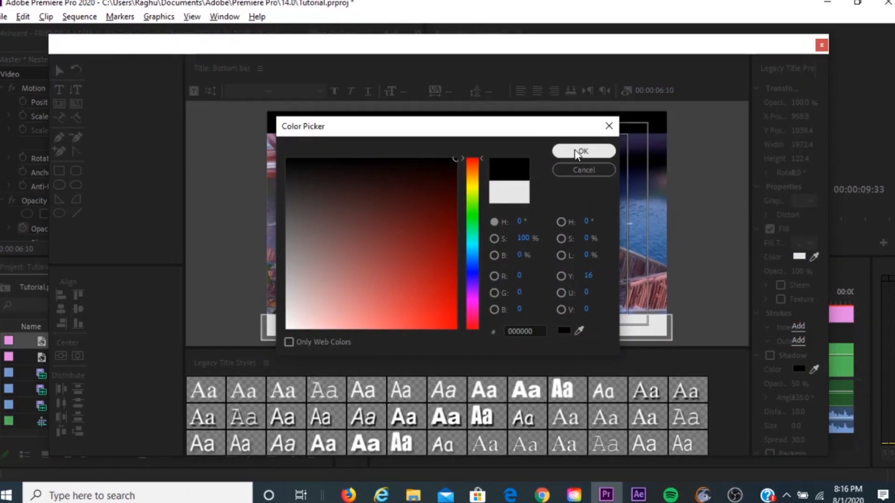
click(581, 151)
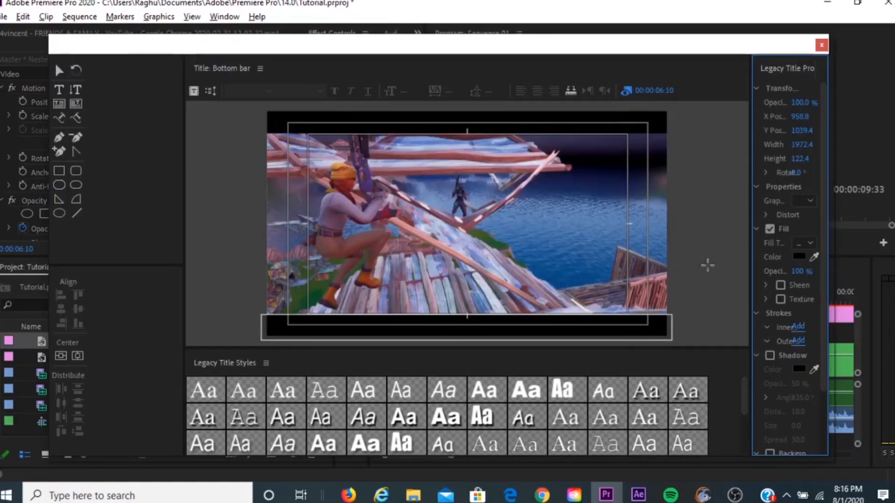
click(821, 44)
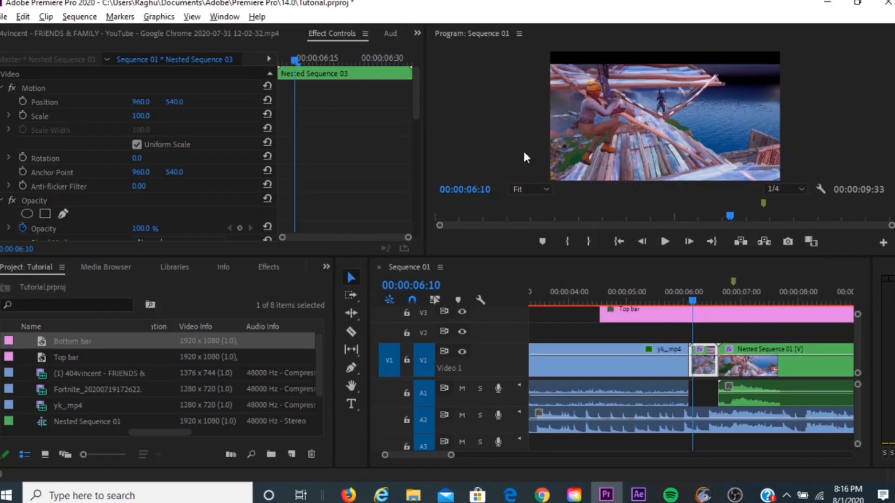
Place the Bottom bar title on track V2 directly beneath the Top bar clip and play the sequence up to the transition.
drag(136, 341, 601, 336)
mouse_move(451, 455)
mouse_down()
mouse_move(481, 459)
mouse_move(447, 457)
mouse_up()
key(space)
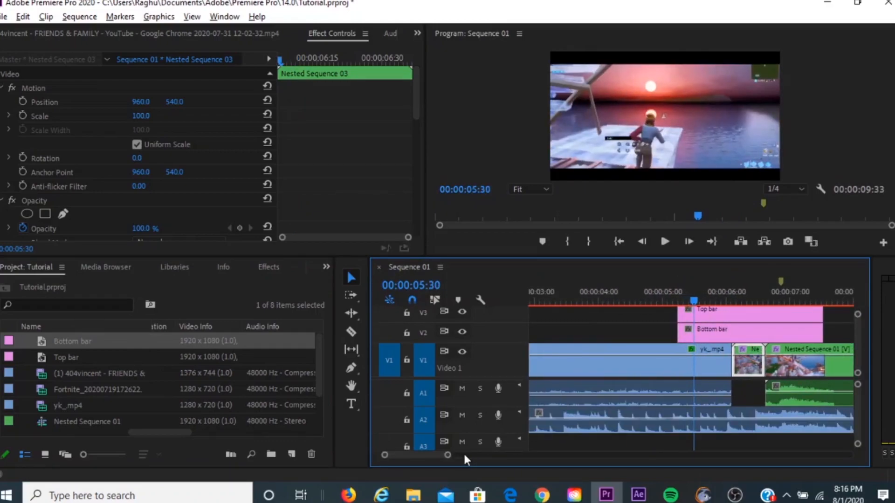
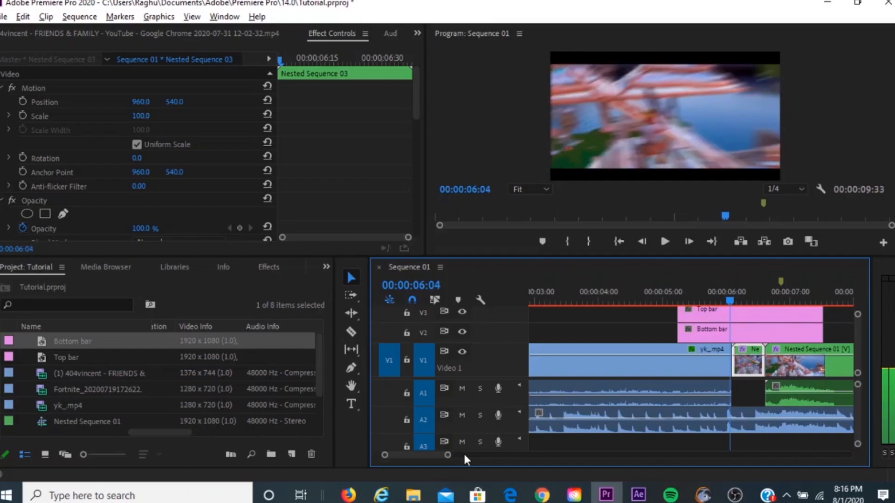
Add a Position keyframe with Y at 430 to the Top bar clip at 00:00:06:04.
key(Left)
key(Left)
key(Right)
key(Right)
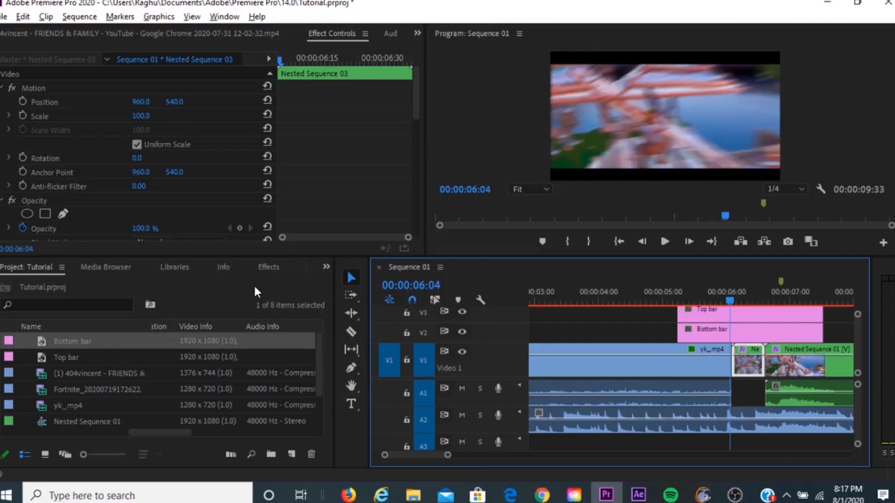
click(718, 309)
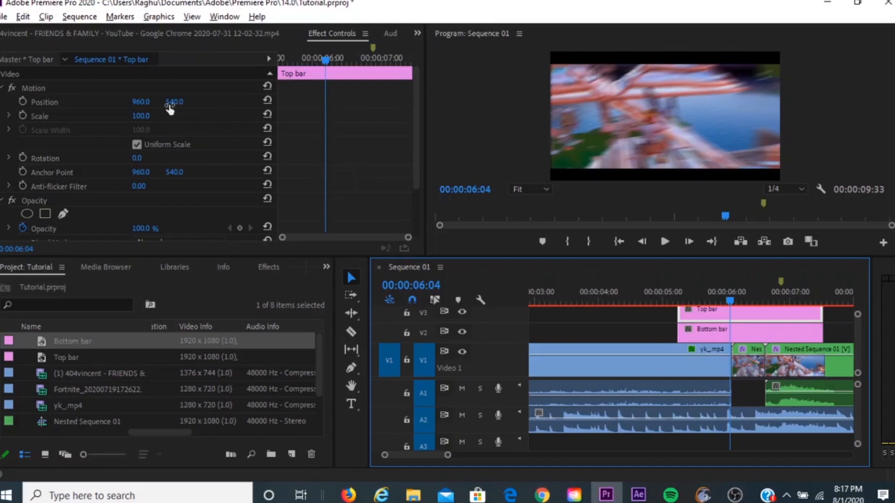
click(21, 101)
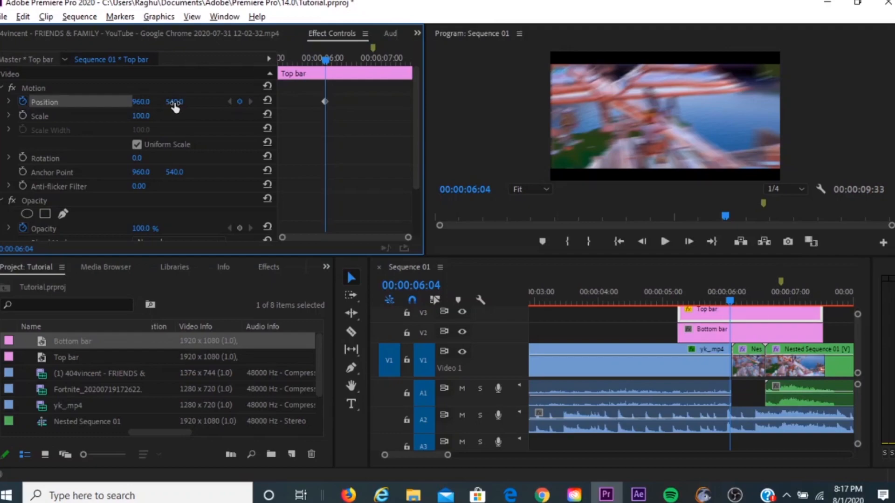
drag(175, 102, 138, 102)
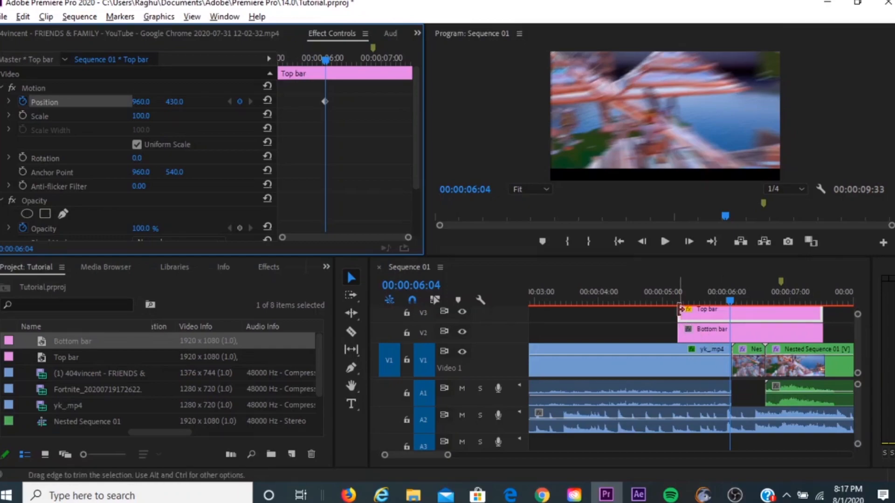
Trim the starts of the Top bar and Bottom bar clips to 00:00:06:04.
drag(679, 311, 730, 312)
drag(678, 330, 731, 329)
Add a second Position keyframe to the Top bar clip at 00:00:06:09 with Y at 541.
drag(448, 456, 425, 456)
mouse_move(692, 292)
mouse_down()
mouse_move(686, 297)
mouse_move(725, 298)
mouse_move(708, 300)
mouse_up()
key(Right)
key(Right)
key(Right)
key(Right)
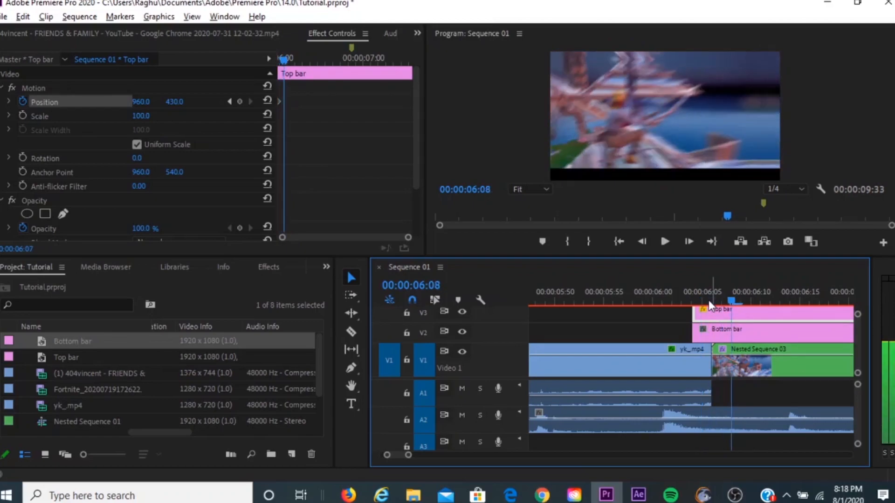
key(Right)
key(Left)
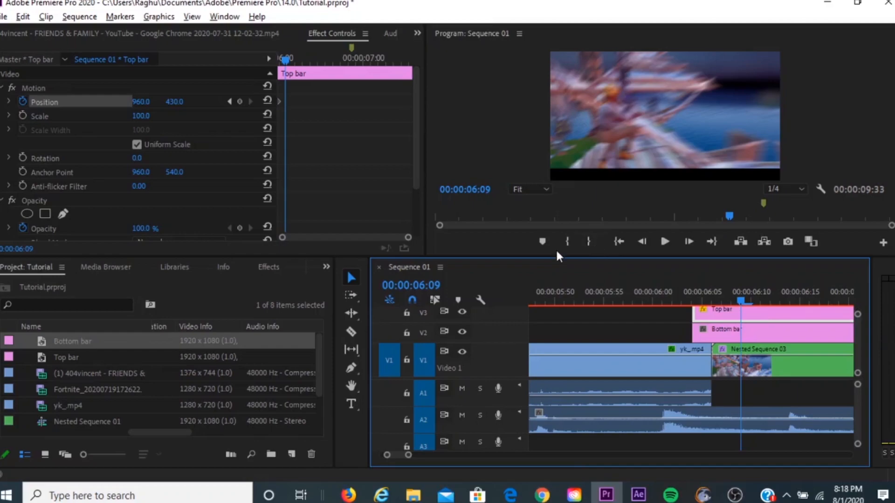
drag(175, 103, 175, 102)
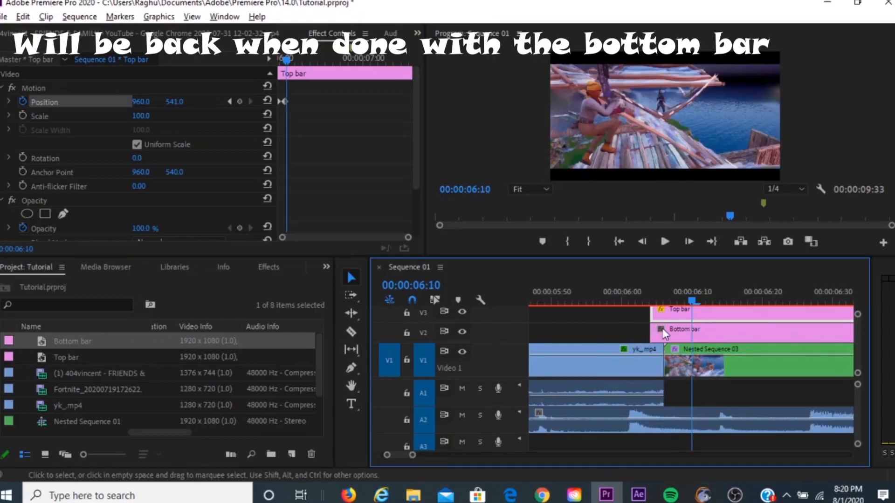
Select the Bottom bar clip and play back the bars' slide-in animation from 00:00:06:04.
click(667, 331)
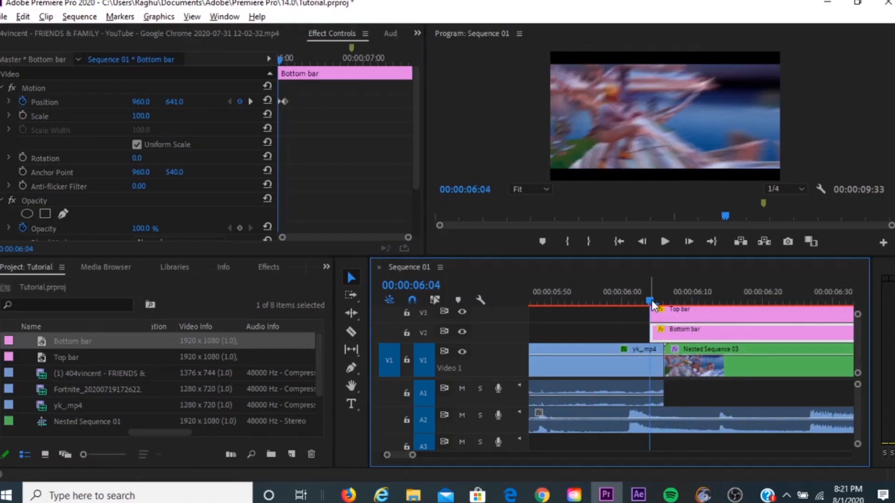
click(667, 242)
click(667, 243)
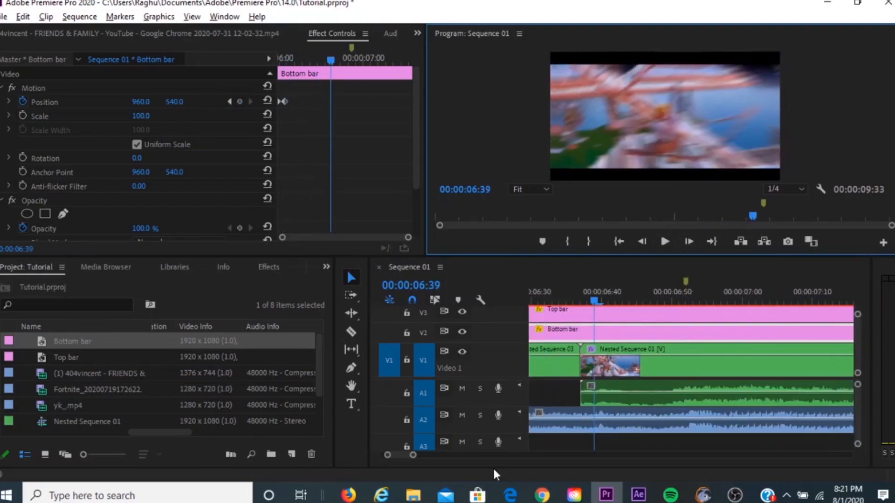
Trim the ends of the Bottom bar and Top bar clips to 00:00:06:40, just past the start of Nested Sequence 01.
drag(412, 457, 430, 460)
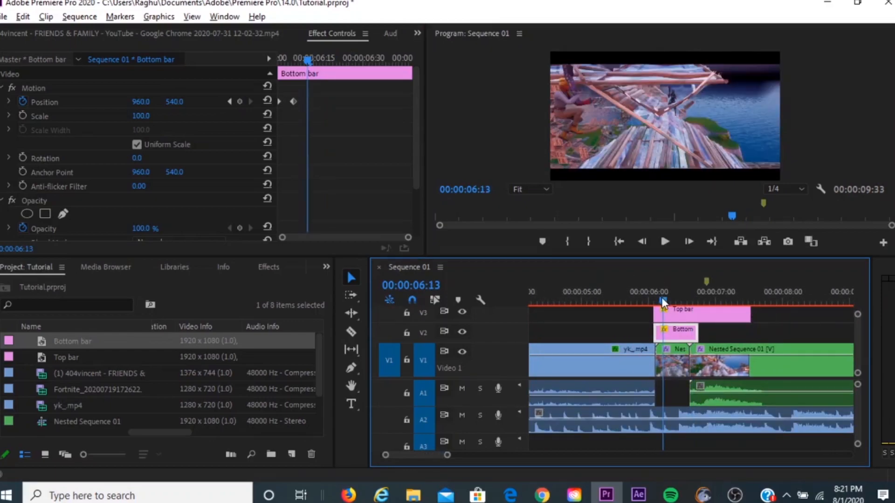
drag(663, 300, 694, 309)
drag(447, 455, 426, 455)
key(Right)
key(Left)
key(Left)
key(Left)
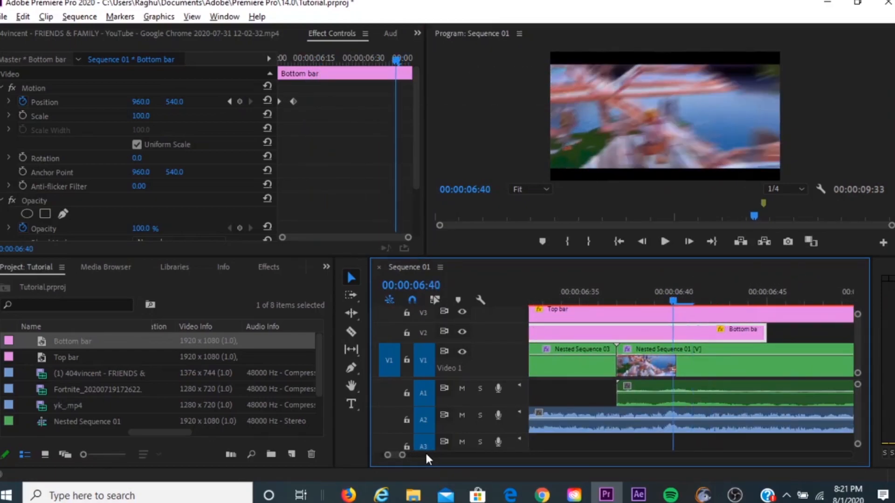
key(Right)
key(Right)
key(Left)
drag(764, 332, 671, 330)
drag(403, 455, 442, 455)
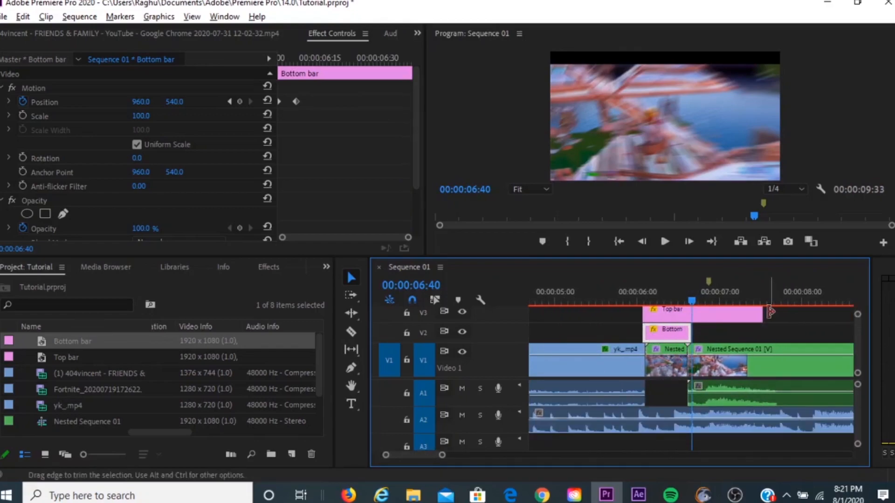
drag(762, 313, 694, 313)
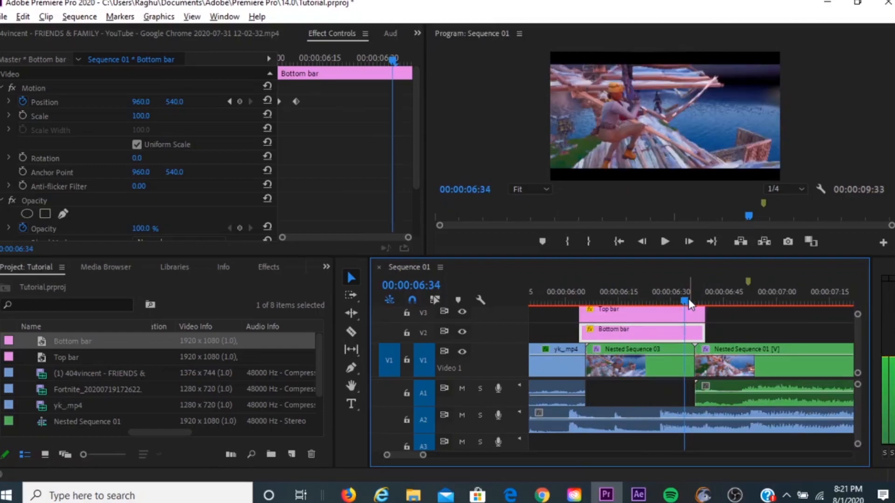
Add a Position keyframe to the Bottom bar clip at 00:00:06:35 and move the playhead to the clip's last frame at 00:00:06:39.
drag(686, 301, 689, 301)
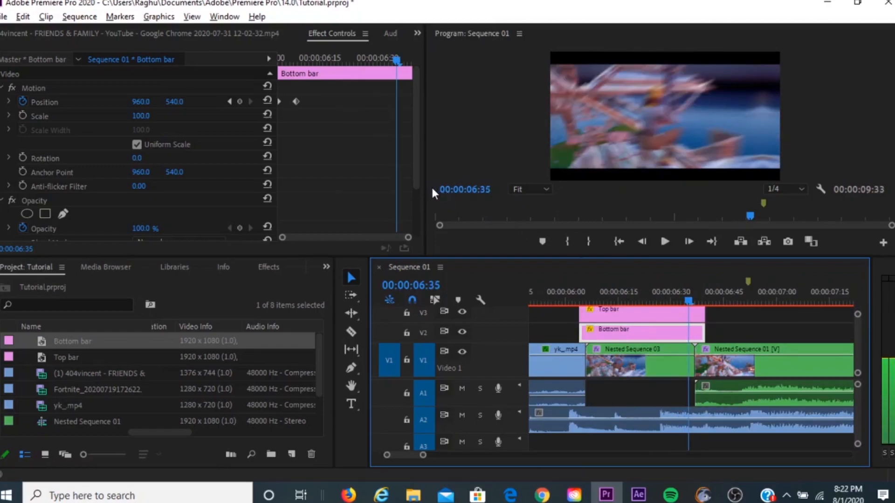
click(239, 102)
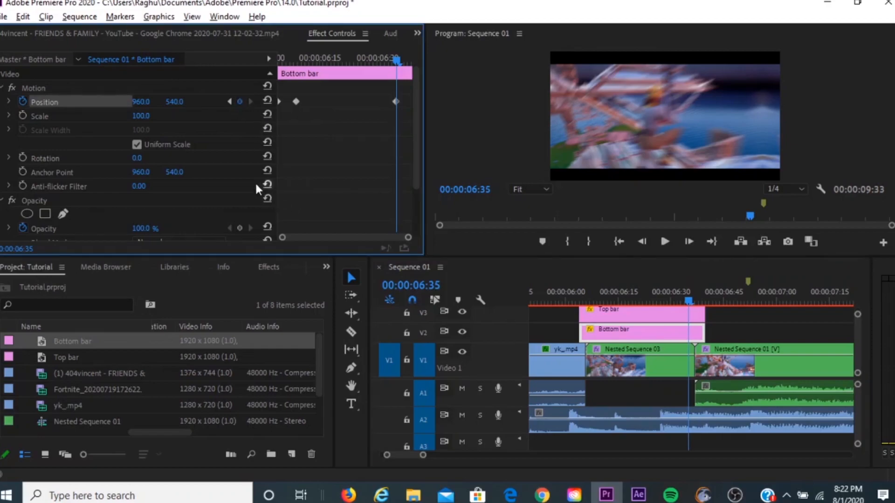
key(Right)
key(Right)
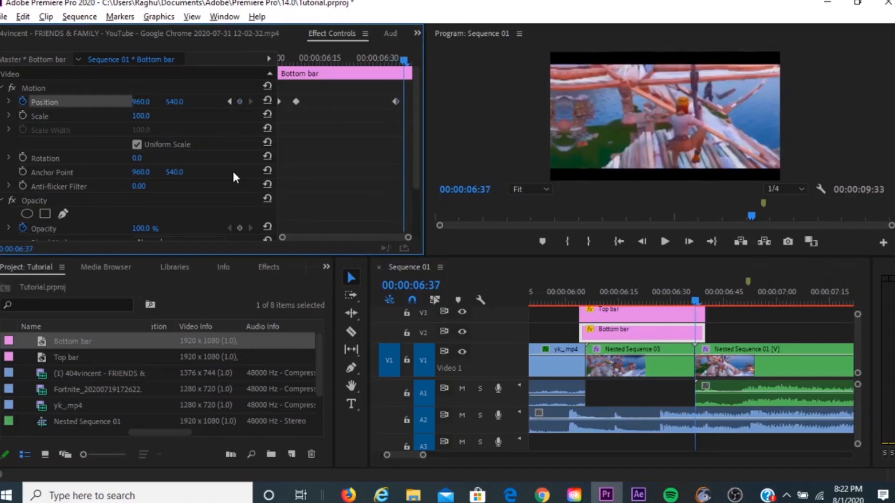
key(Right)
key(Right)
key(Right)
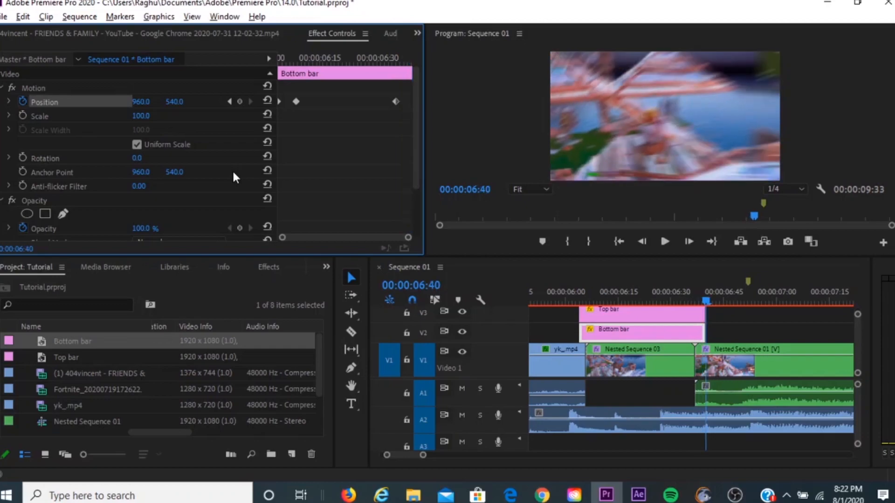
key(Right)
key(Left)
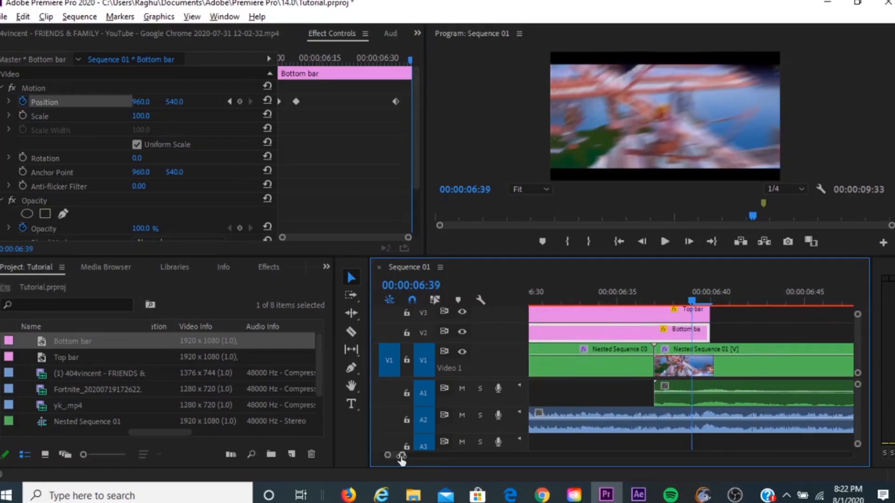
Select the Bottom bar clip and keyframe its Position Y to 642 at 00:00:06:39.
drag(401, 456, 404, 454)
click(667, 317)
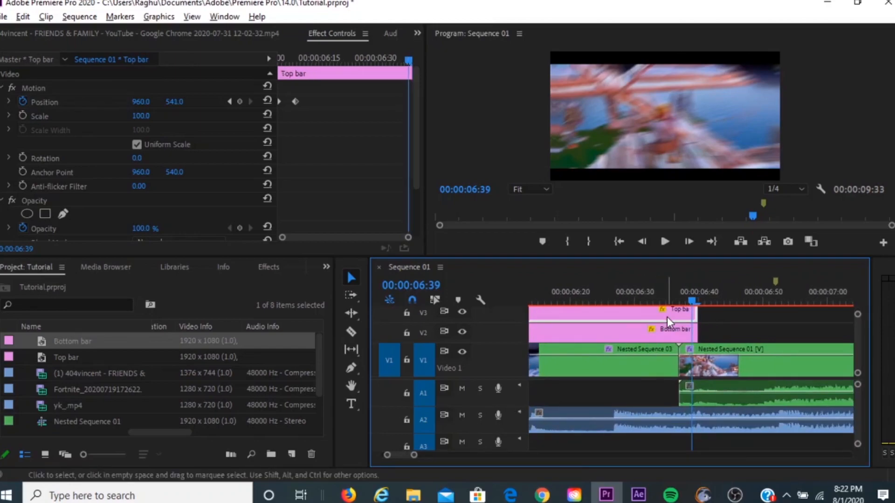
click(671, 330)
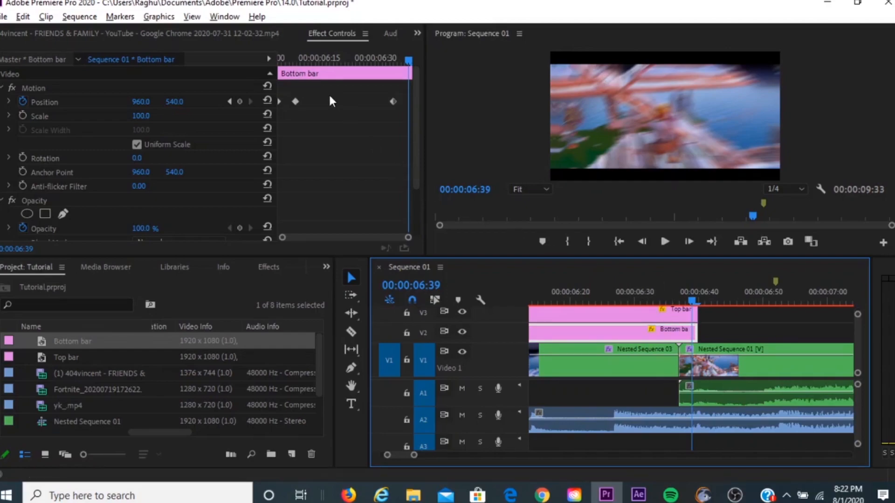
drag(177, 104, 180, 103)
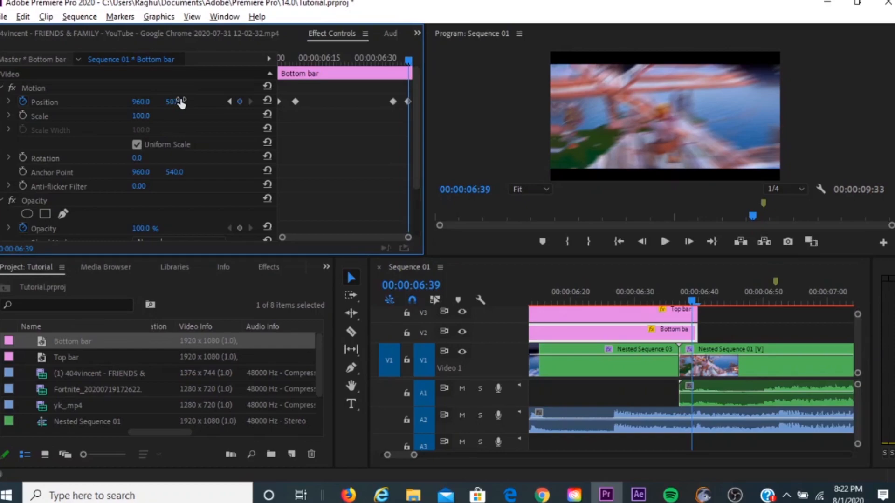
drag(174, 101, 175, 108)
click(181, 101)
text(642)
key(Return)
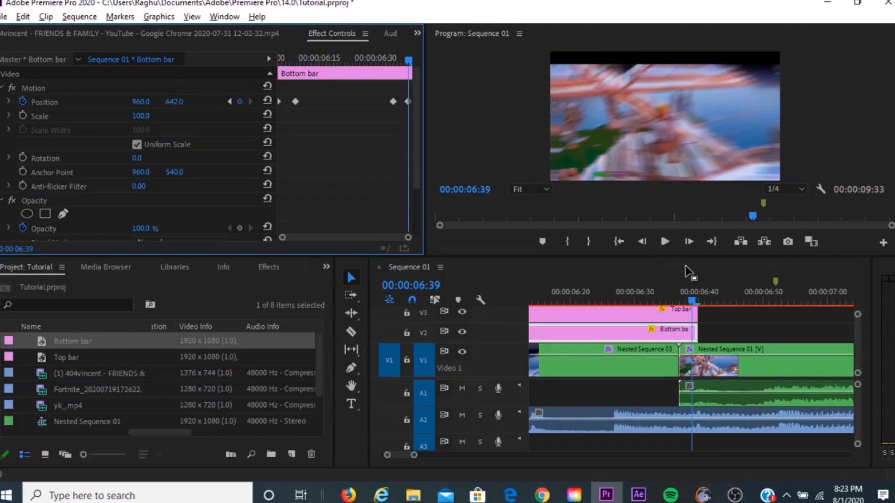
Scrub back through the bars' exit animation and play the sequence from 00:00:03:49.
drag(690, 293, 681, 295)
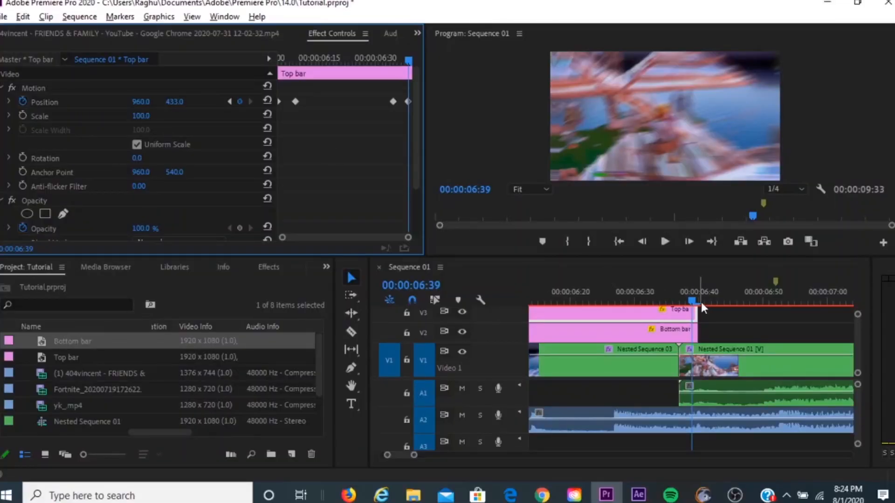
drag(691, 299, 595, 299)
drag(420, 456, 470, 454)
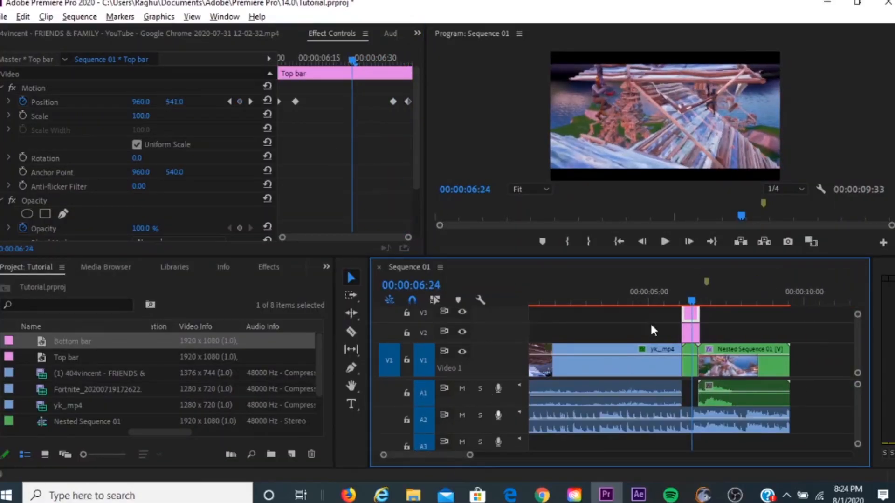
drag(692, 300, 613, 301)
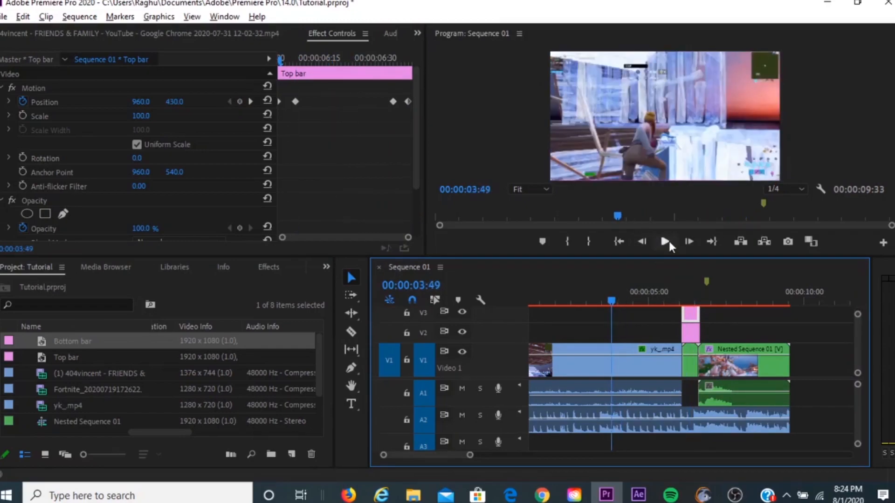
click(669, 242)
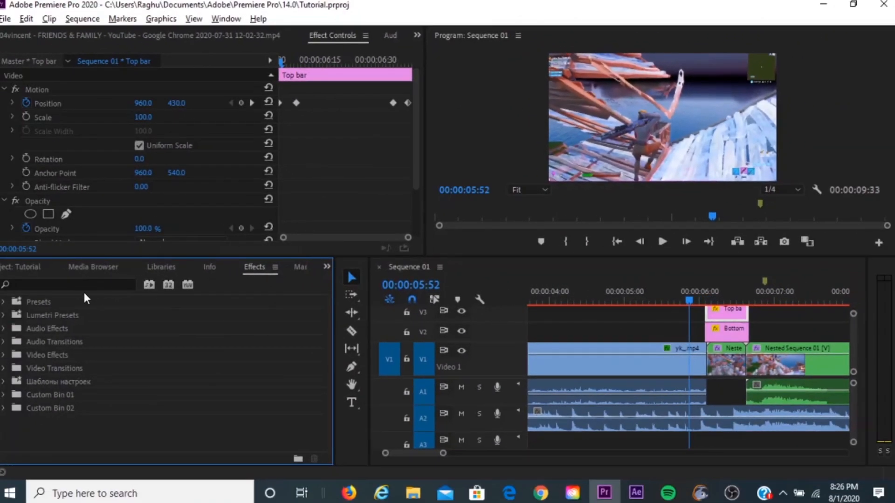
Search the effects for s_shake and apply S_Shake to Nested Sequence 03.
click(75, 285)
text(s)
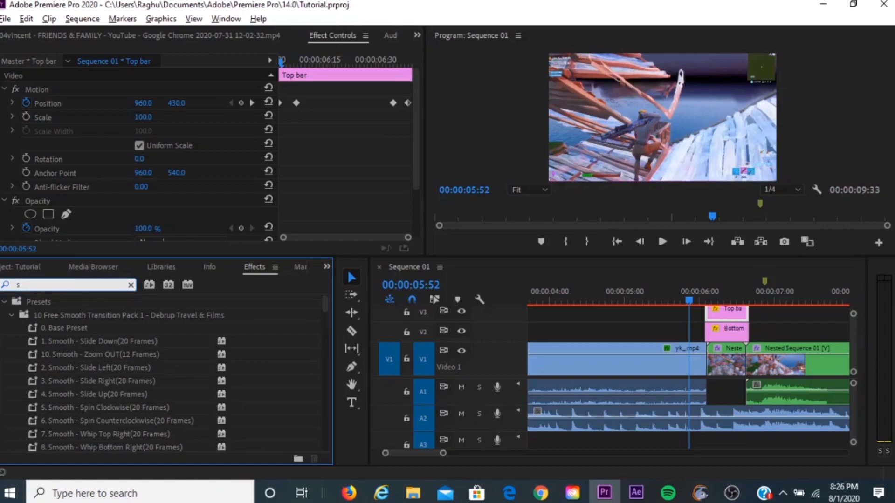
text(_shake)
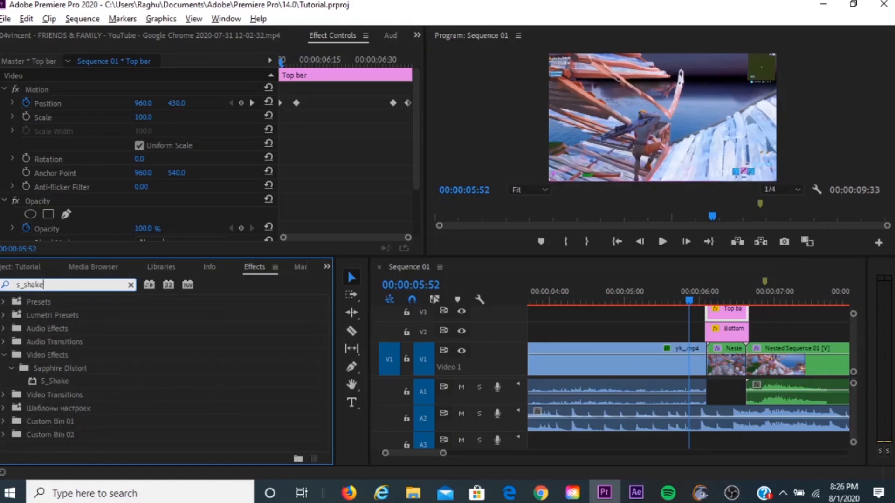
drag(96, 387, 727, 361)
With the playhead at 00:00:06:11, set Nested Sequence 03's S_Shake Amplitude to 2 and Frequency to 4.
drag(695, 301, 712, 322)
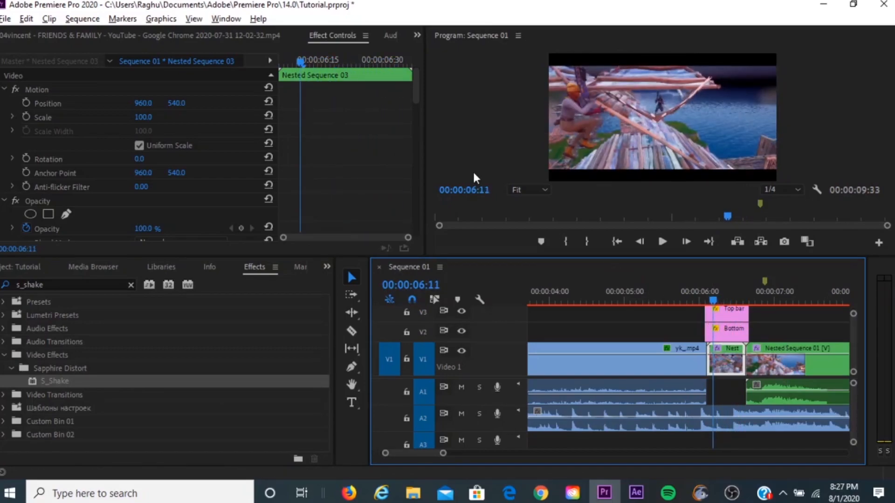
drag(415, 90, 411, 194)
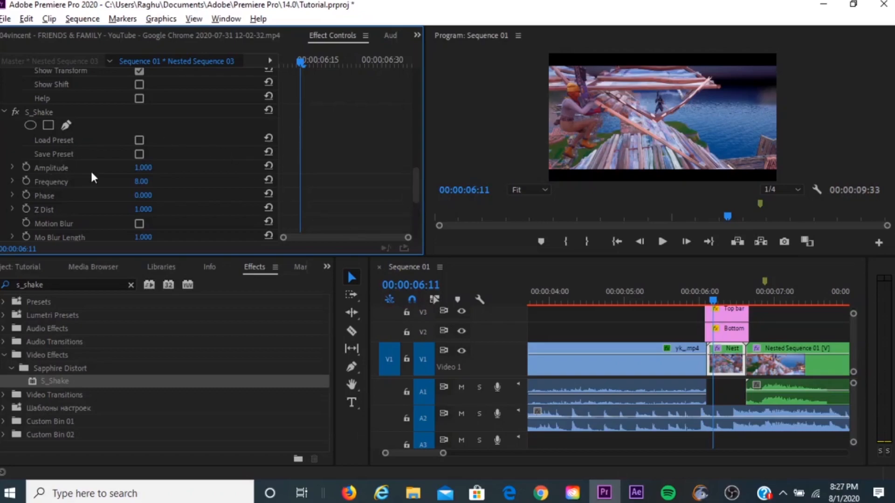
click(143, 167)
text(11)
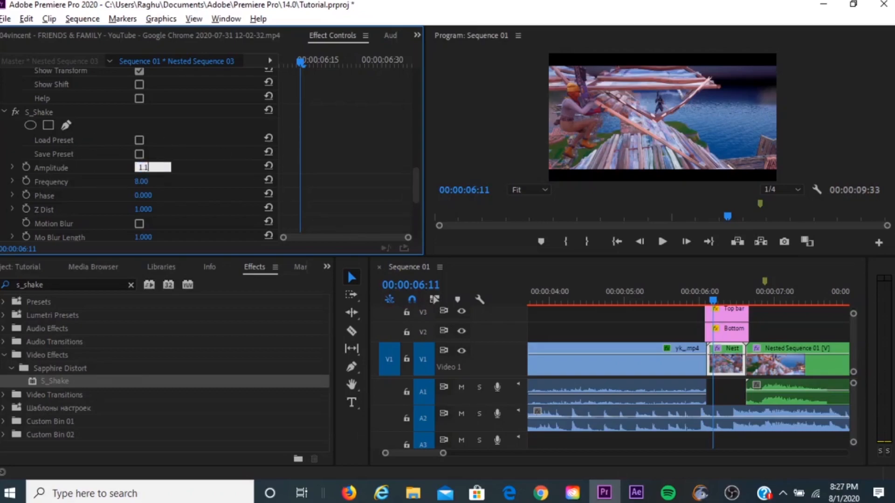
key(BackSpace)
text(2)
key(Return)
click(152, 179)
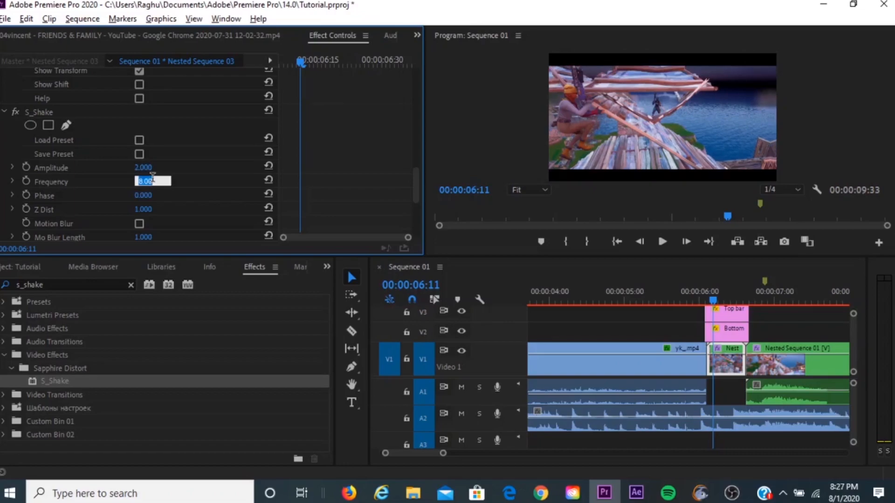
text(4)
key(Return)
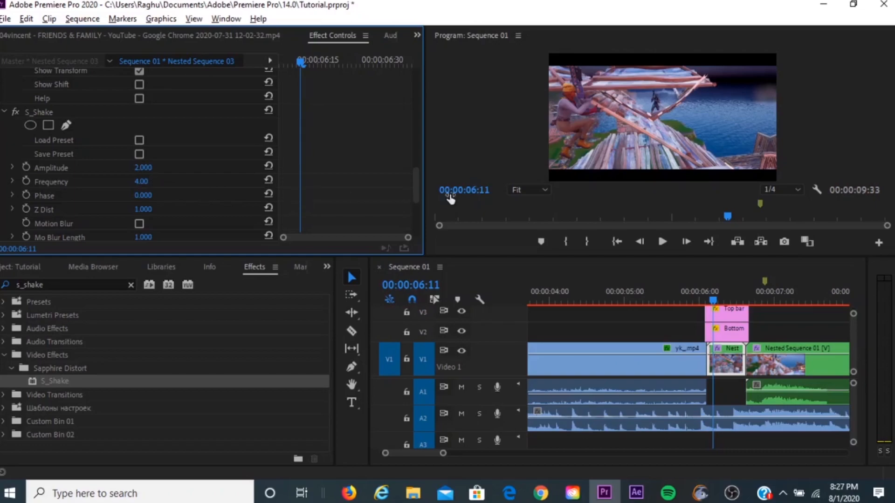
Set the X Rand Amp and Y Rand Amp of Nested Sequence 03's S_Shake to 0.
drag(419, 189, 417, 216)
click(13, 159)
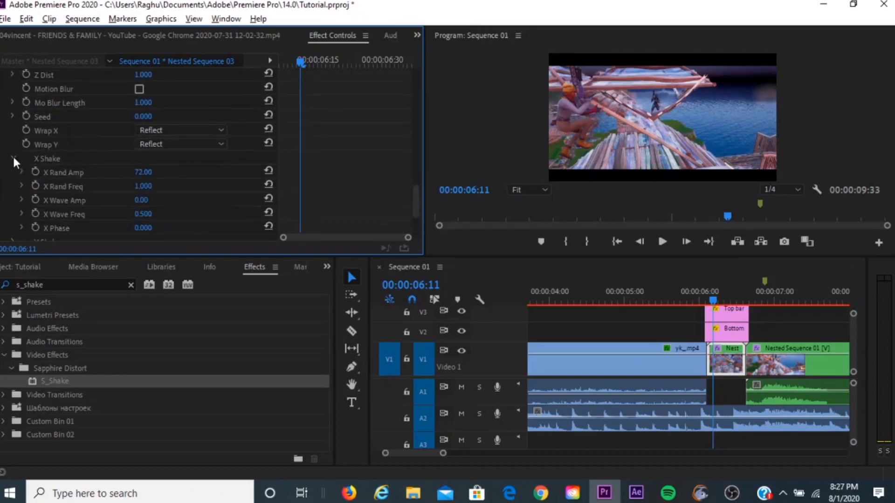
drag(151, 173, 114, 173)
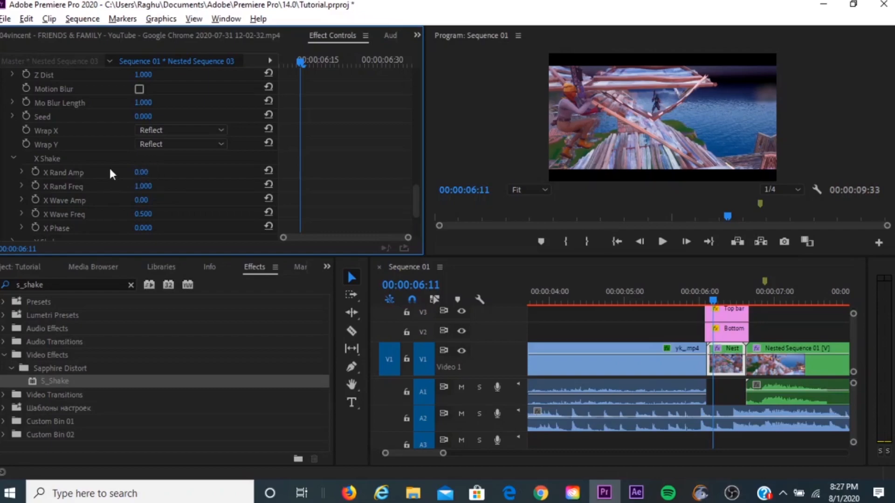
click(12, 158)
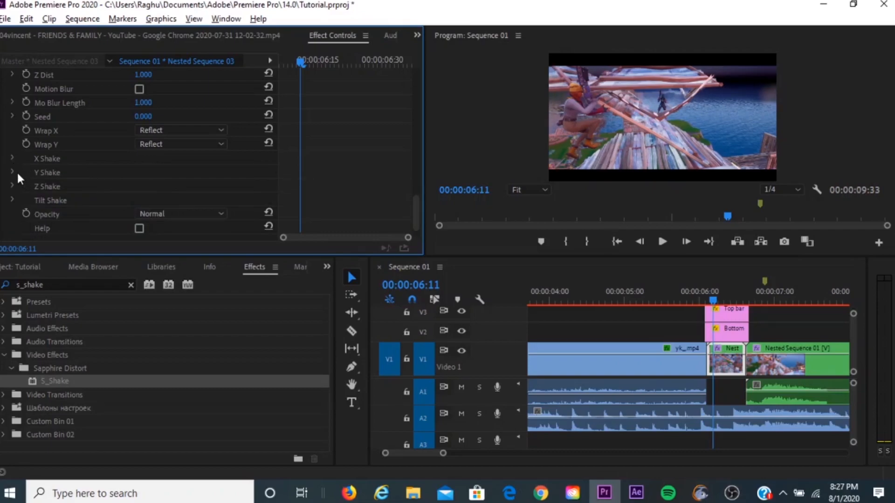
click(13, 172)
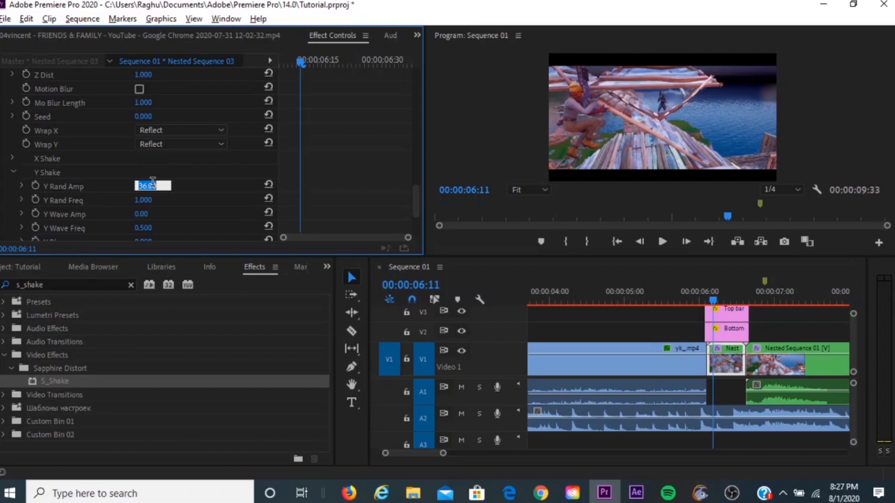
text(0)
key(Return)
click(11, 172)
In the Tilt Shake settings of Nested Sequence 03, set Tilt Rand Amp to 0 and Tilt Wave Amp to 2.
click(12, 198)
scroll(415, 201, down, 5)
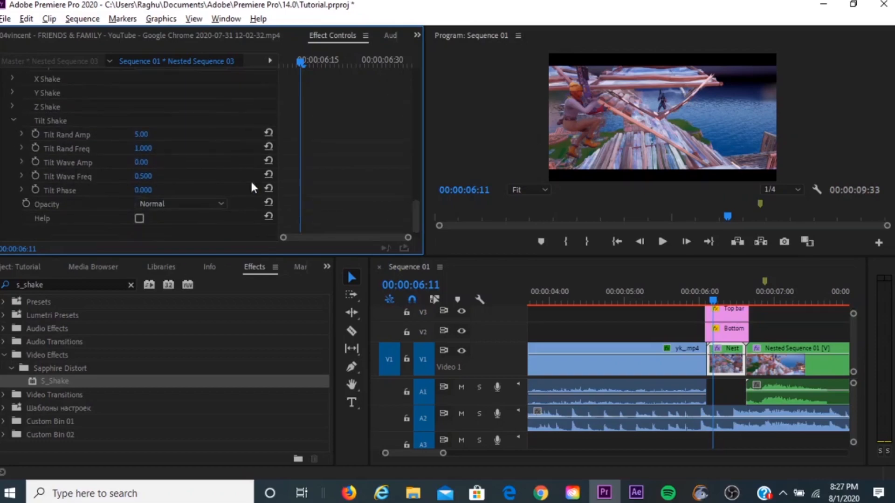
click(152, 133)
text(0)
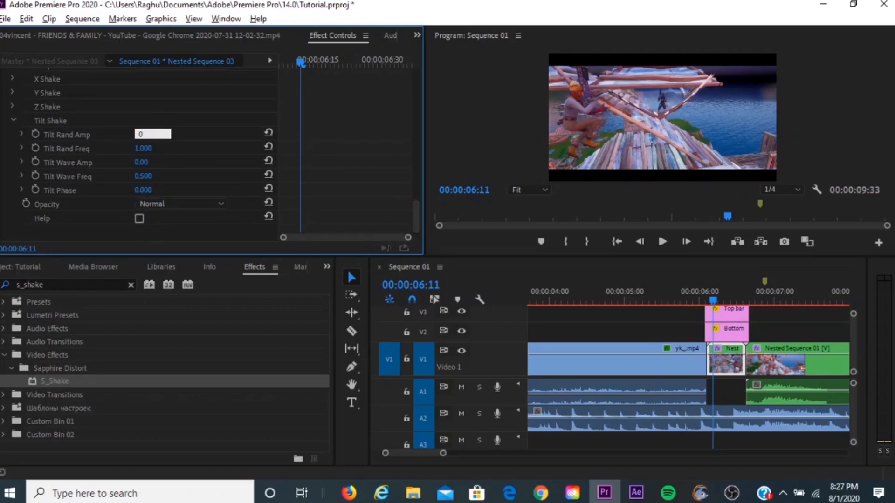
key(Return)
click(144, 162)
text(2)
key(Return)
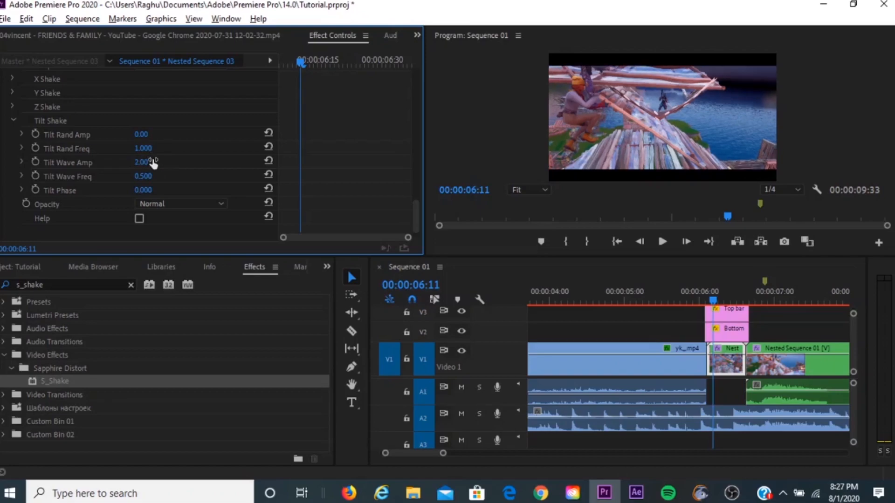
Play back the tilt shake on Nested Sequence 03 from 00:00:06:11.
click(662, 242)
click(663, 244)
mouse_move(443, 453)
mouse_down()
mouse_move(435, 456)
mouse_move(451, 457)
mouse_up()
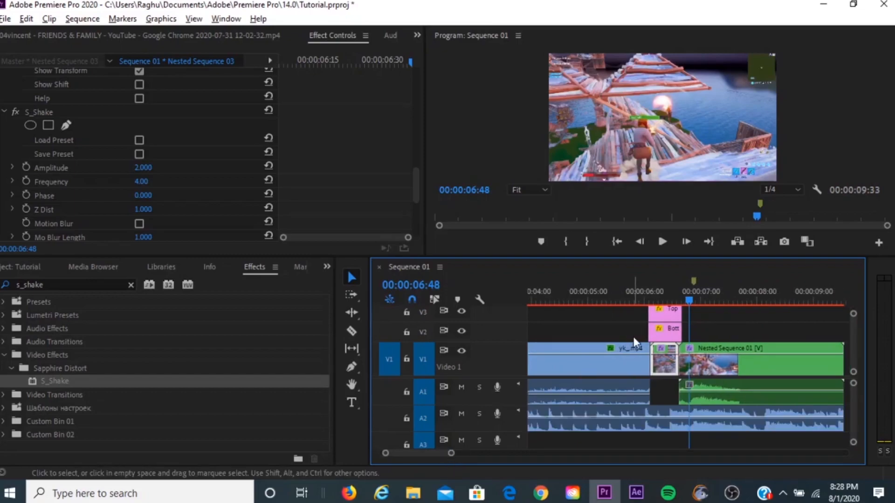
Select Nested Sequence 01 and set its S_Shake Amplitude to 0 and Frequency to 4.
click(722, 316)
click(682, 363)
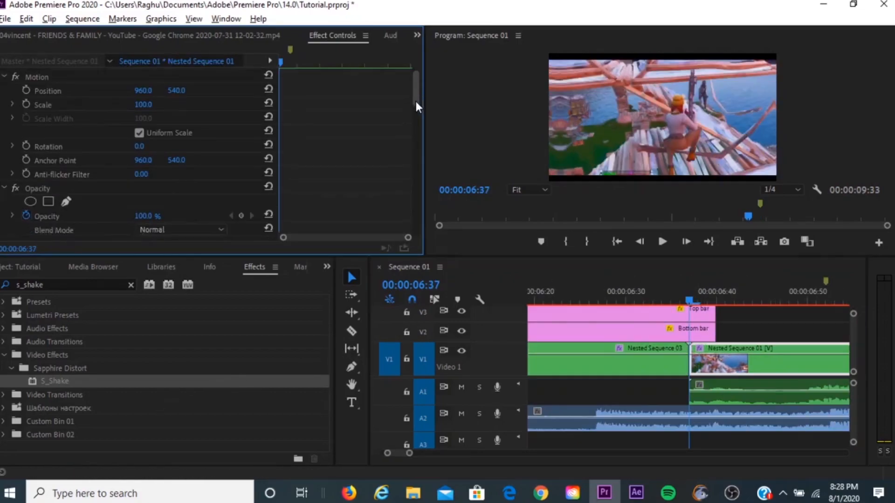
drag(416, 106, 421, 198)
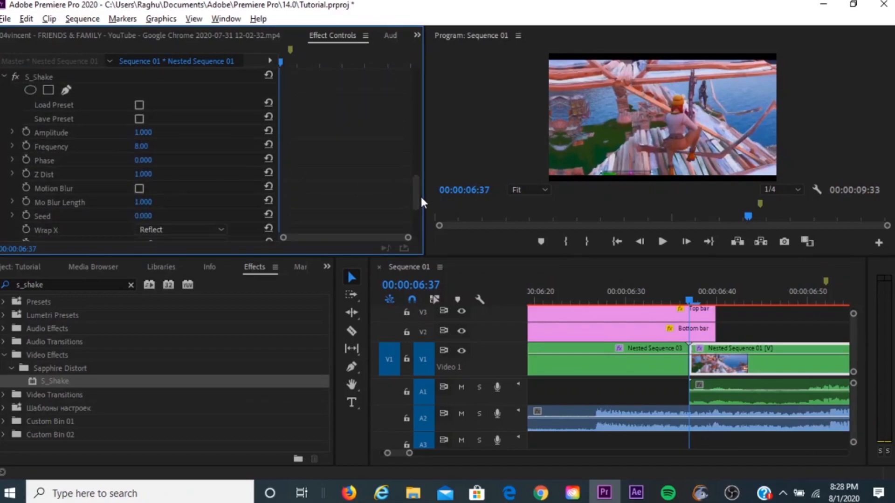
drag(145, 133, 98, 132)
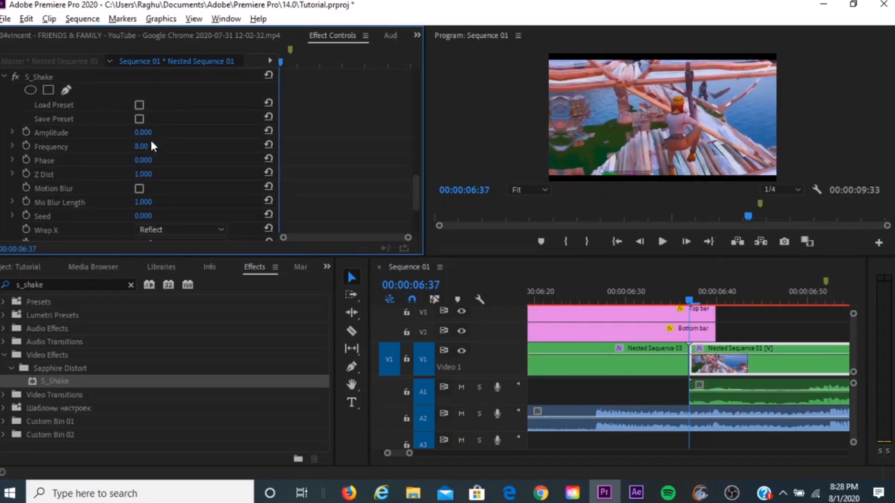
click(146, 145)
text(4)
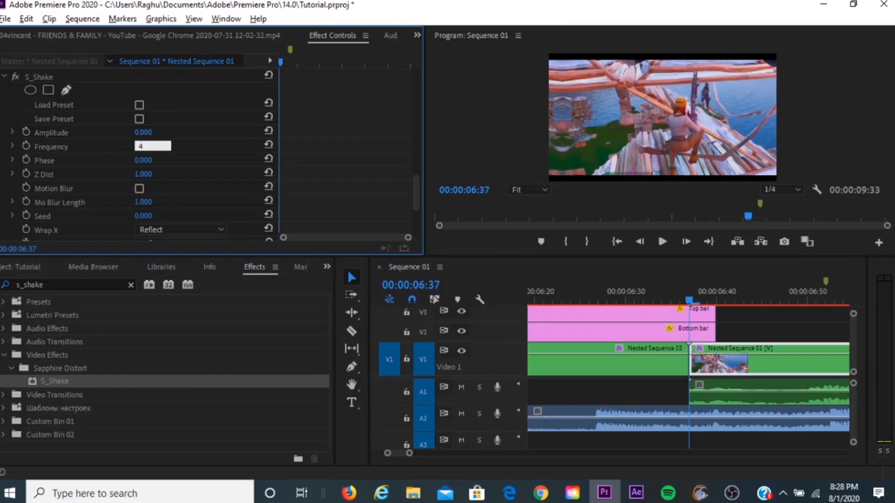
key(Return)
Set the X Rand Amp and Y Rand Amp of Nested Sequence 01's S_Shake to 0.
drag(413, 197, 412, 223)
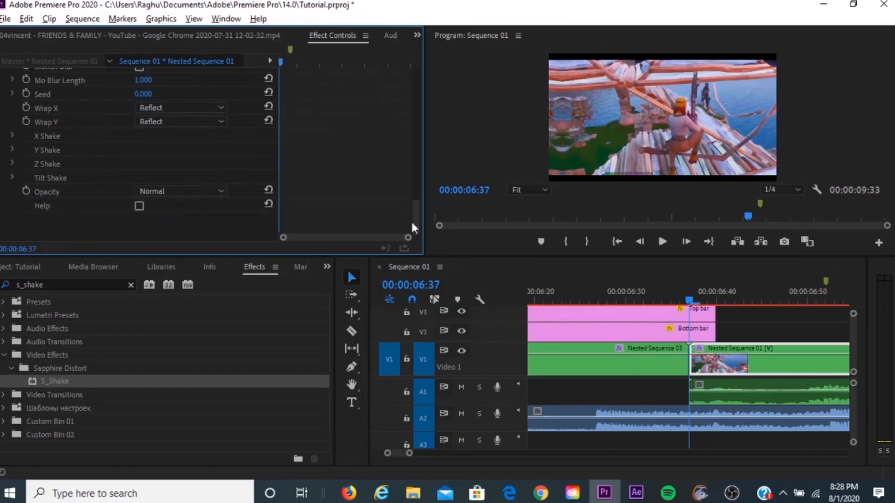
click(12, 136)
click(152, 148)
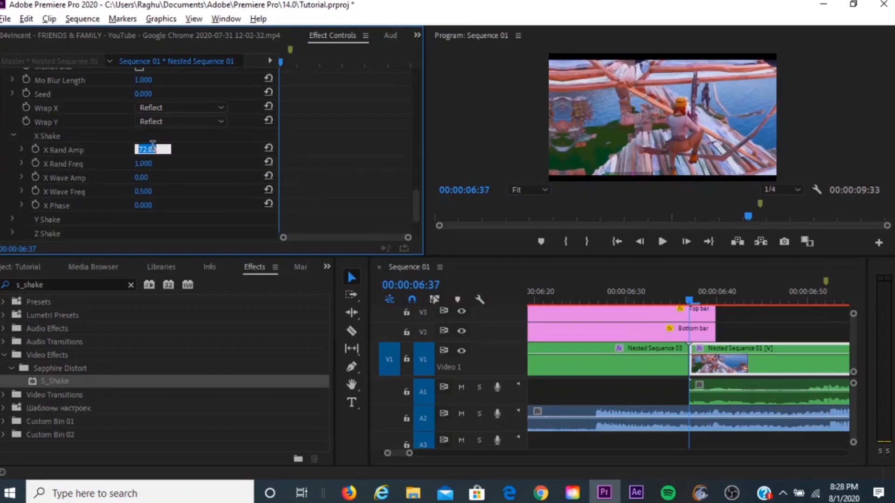
text(0)
key(Return)
click(13, 136)
click(13, 150)
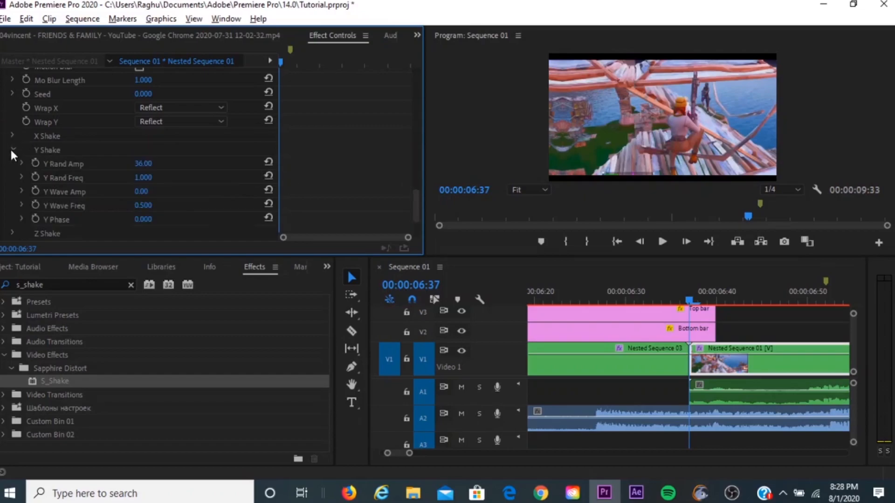
key(Return)
click(13, 149)
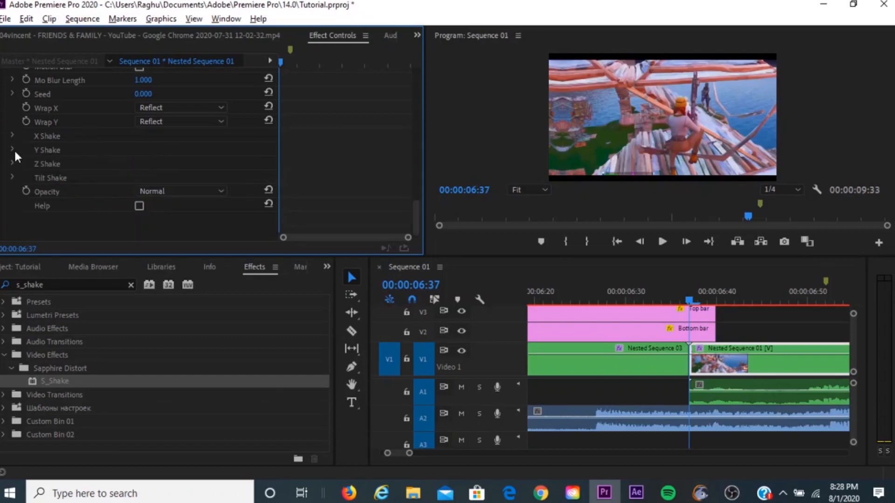
In the Tilt Shake settings of Nested Sequence 01, set Tilt Rand Amp to 0 and Tilt Wave Amp to 2.
click(13, 178)
click(141, 192)
text(0)
key(Return)
scroll(153, 192, down, 4)
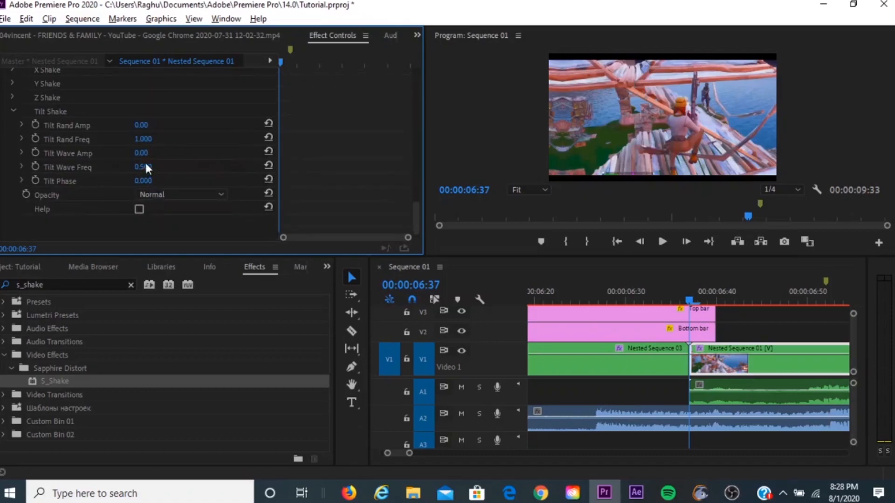
click(149, 152)
text(2)
key(Return)
click(14, 110)
Start keyframing the S_Shake Amplitude at the beginning of Nested Sequence 01, at 00:00:06:37, with a value of 1.1.
drag(418, 212, 414, 182)
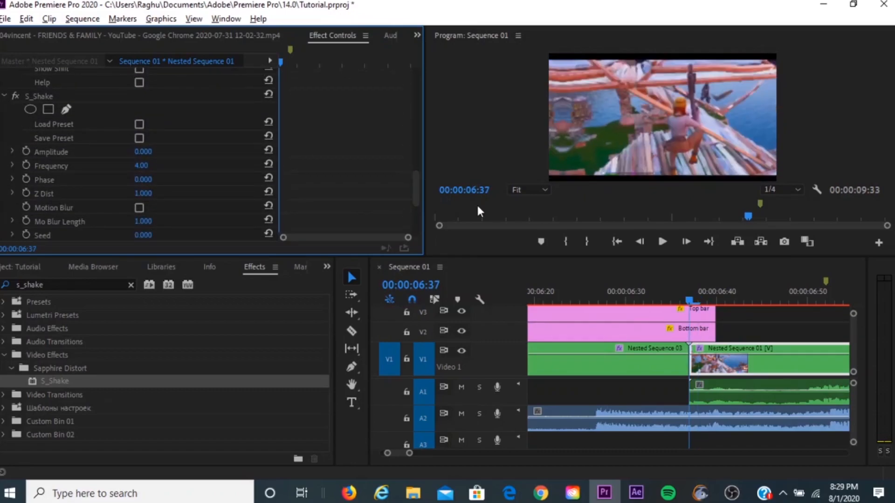
click(26, 152)
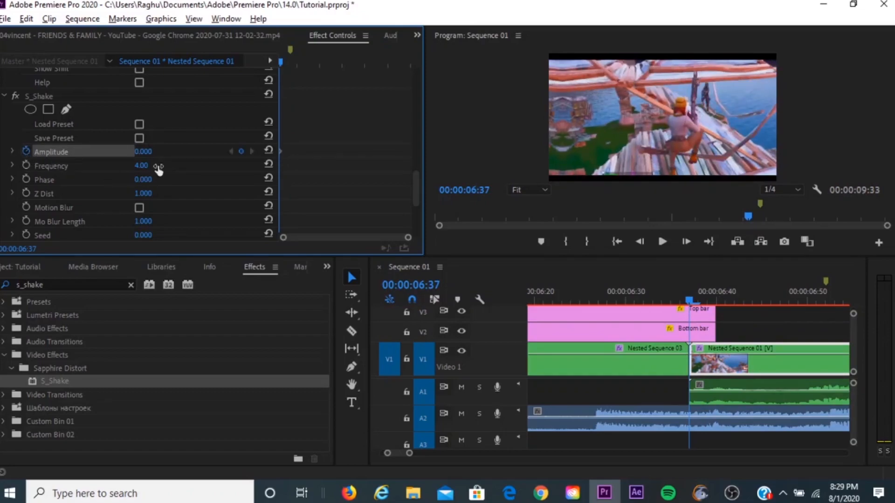
click(149, 153)
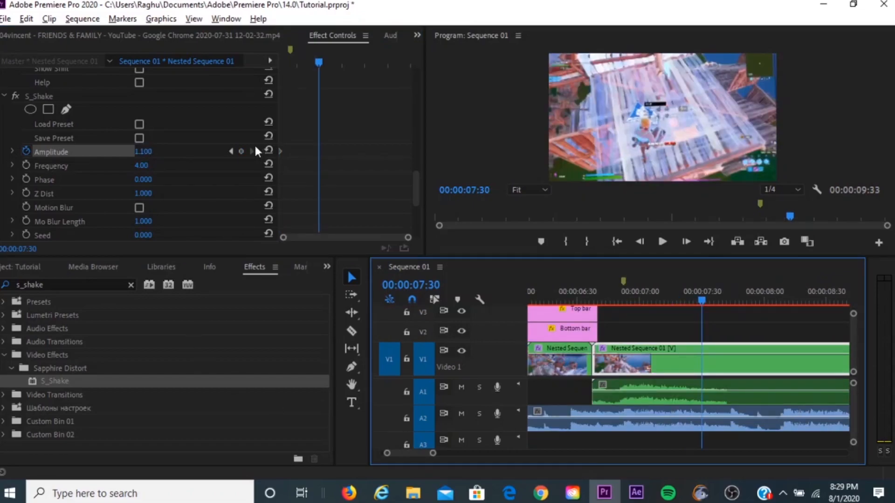
Add a second S_Shake Amplitude keyframe holding 1.1 on Nested Sequence 01, a few frames after 00:00:07:36.
key(Right)
key(Right)
key(Right)
key(Right)
key(Right)
key(Right)
key(Right)
key(Right)
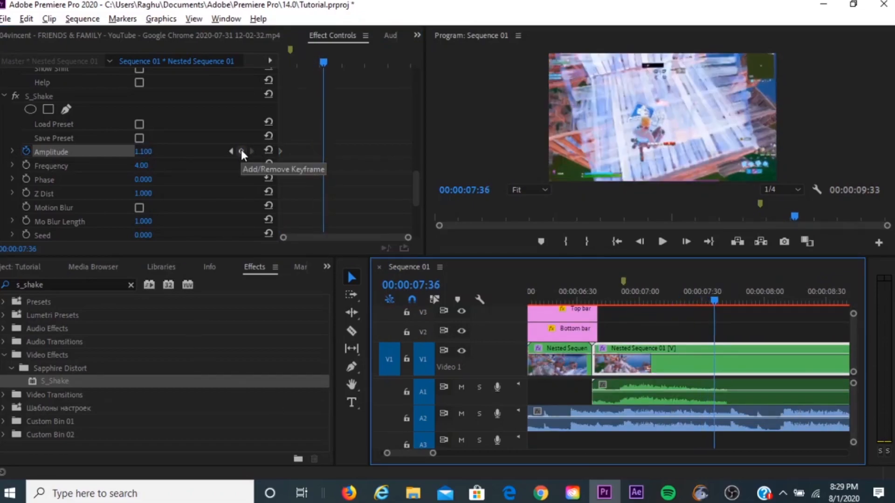
key(Right)
key(Right)
key(Right)
click(240, 151)
Advance to 00:00:08:10 and set the S_Shake Amplitude of Nested Sequence 01 to 0 there as a closing keyframe.
key(Right)
key(Right)
key(Right)
key(Right)
key(Right)
key(Right)
key(Right)
key(Right)
key(Right)
key(Right)
key(Right)
key(Right)
key(Right)
key(Right)
key(Right)
key(Right)
key(Right)
key(Right)
key(Right)
key(Right)
key(Right)
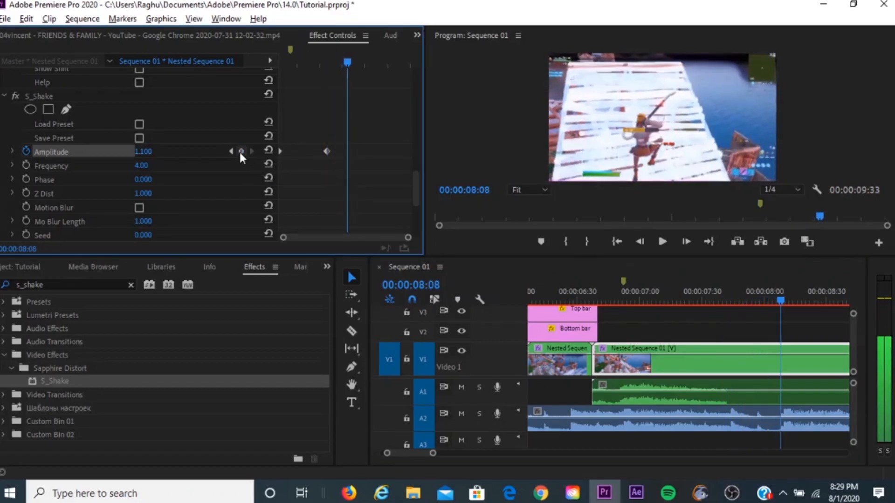
drag(149, 152, 98, 153)
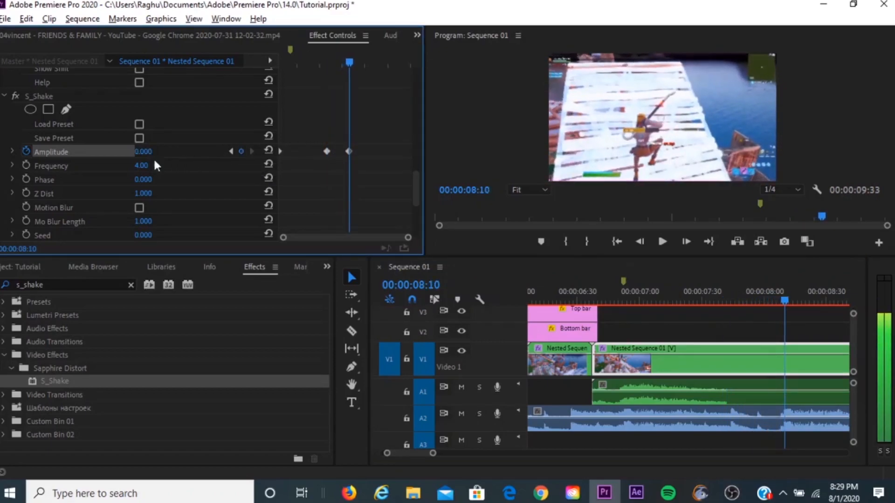
Play back the sequence from 00:00:06:01 to review the keyframed shake on Nested Sequence 01.
drag(432, 453, 483, 453)
drag(689, 301, 643, 301)
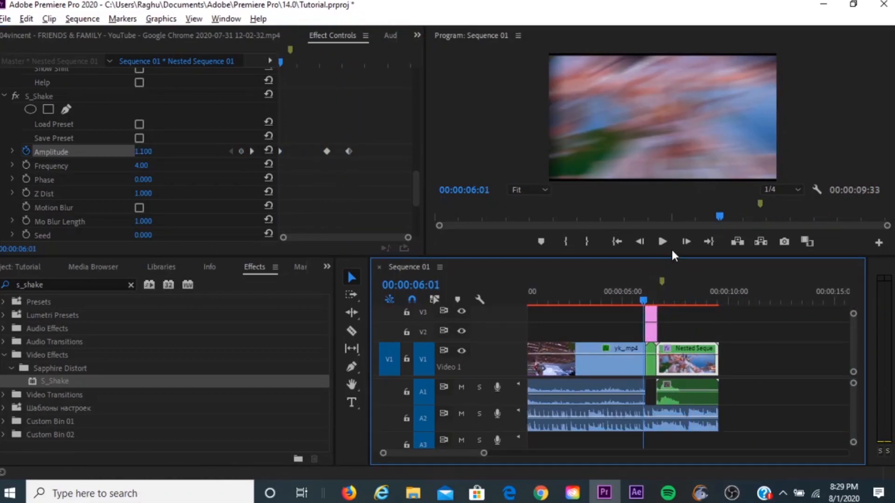
click(666, 243)
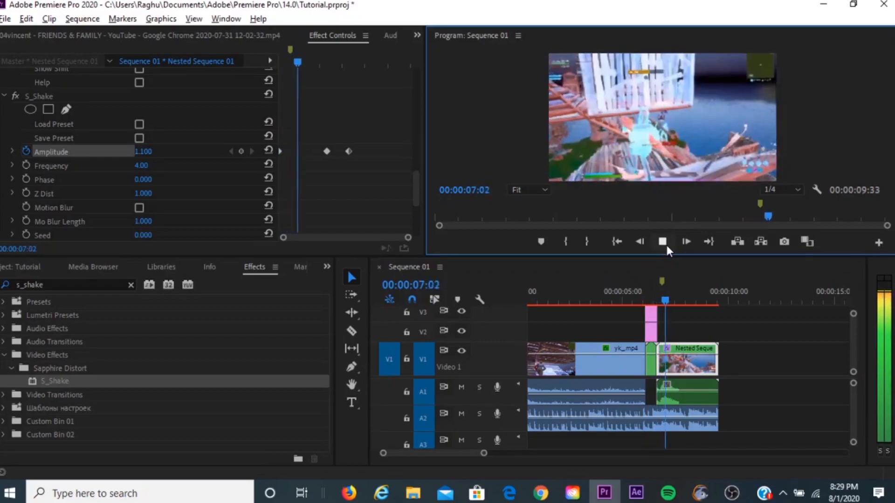
click(666, 245)
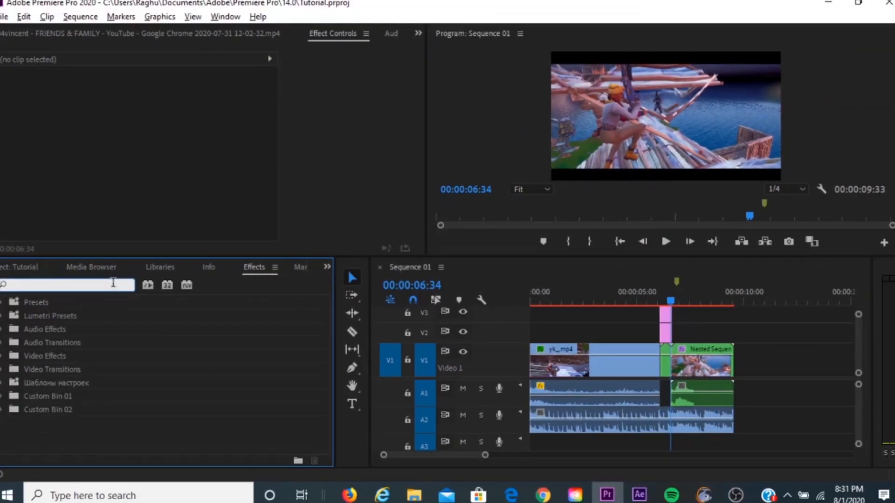
Find the S_HueSatBright effect and apply it to Nested Sequence 01.
text(s)
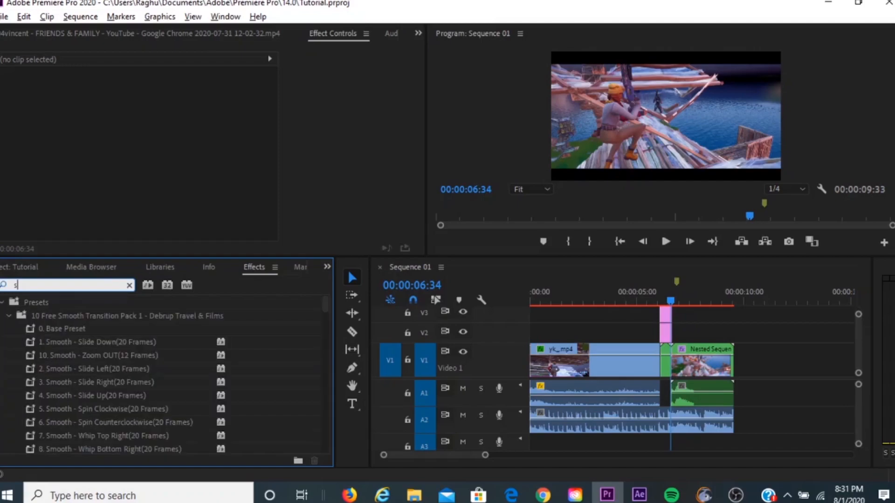
text(_)
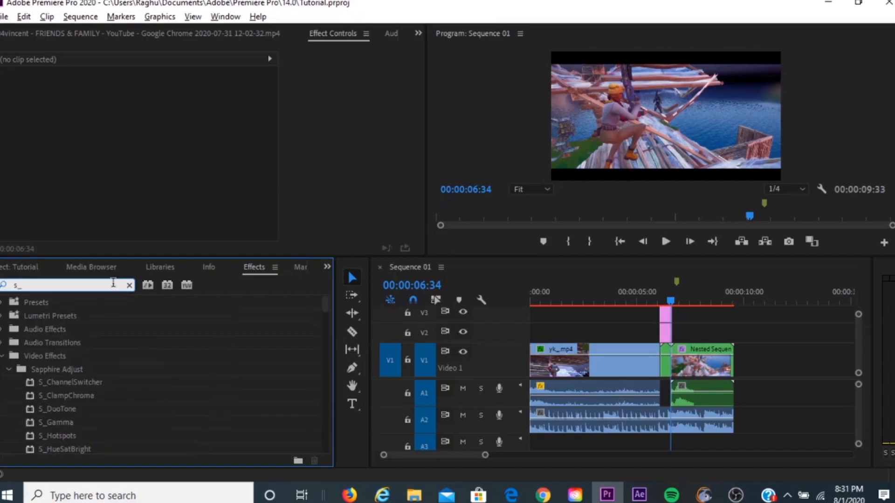
text(hue)
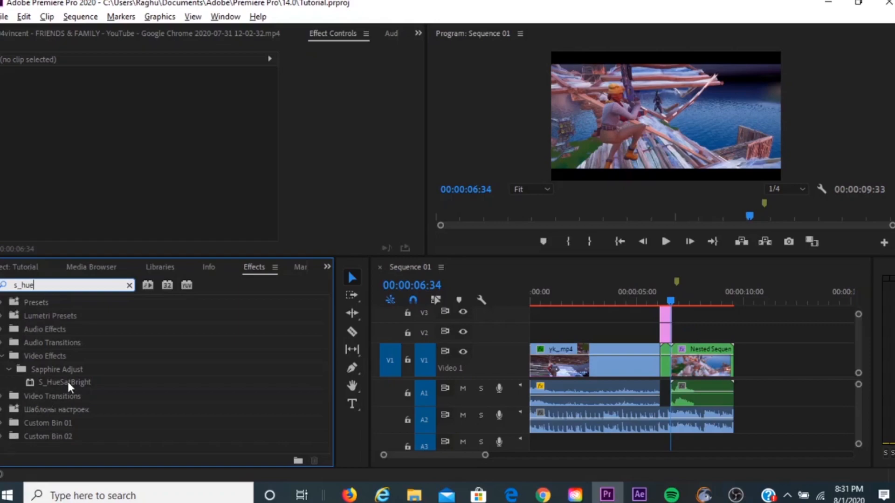
drag(74, 380, 689, 366)
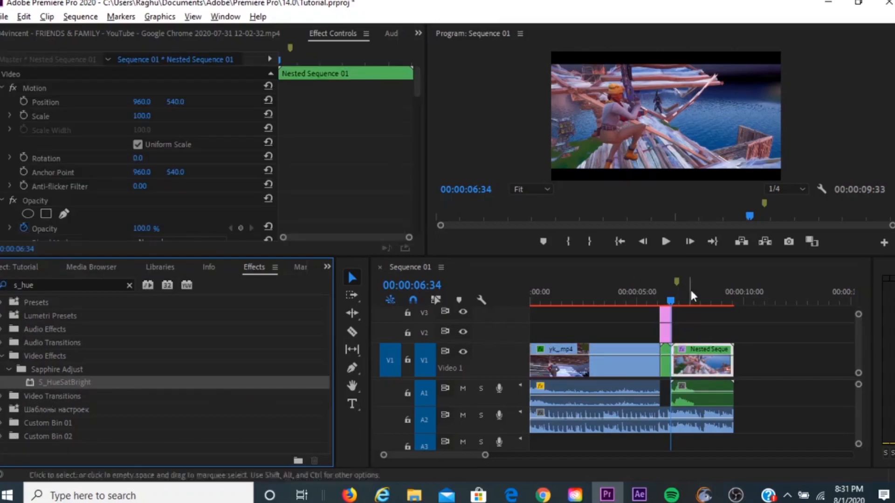
Add a Brightness keyframe at 00:00:06:47 to the S_HueSatBright effect of Nested Sequence 01.
drag(675, 297, 678, 300)
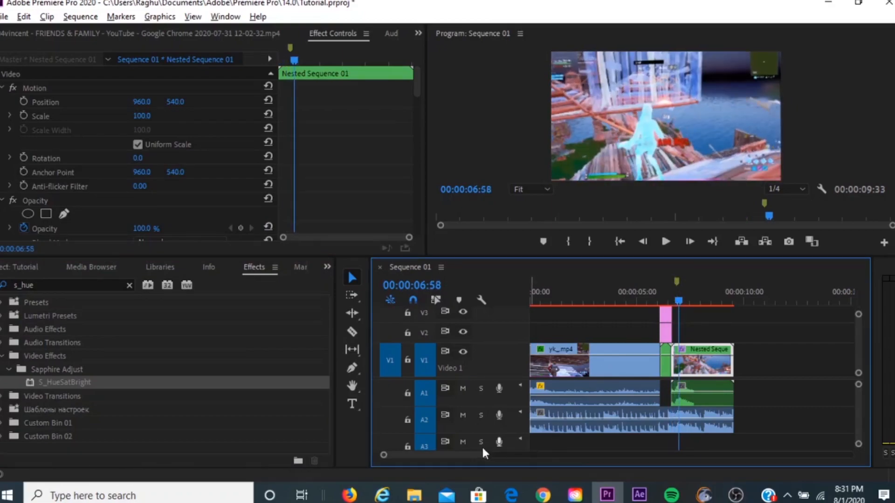
drag(483, 456, 454, 454)
key(Left)
key(Left)
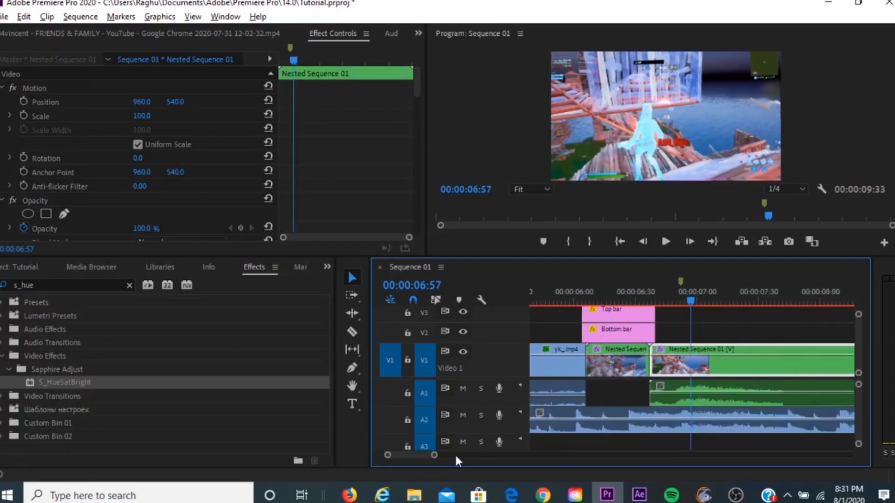
key(Left)
key(Left)
key(Left)
key(Left)
key(Left)
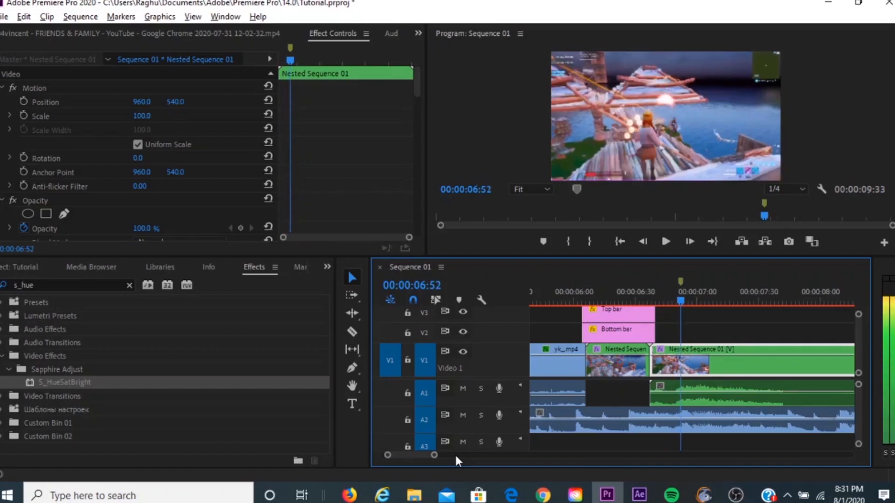
key(space)
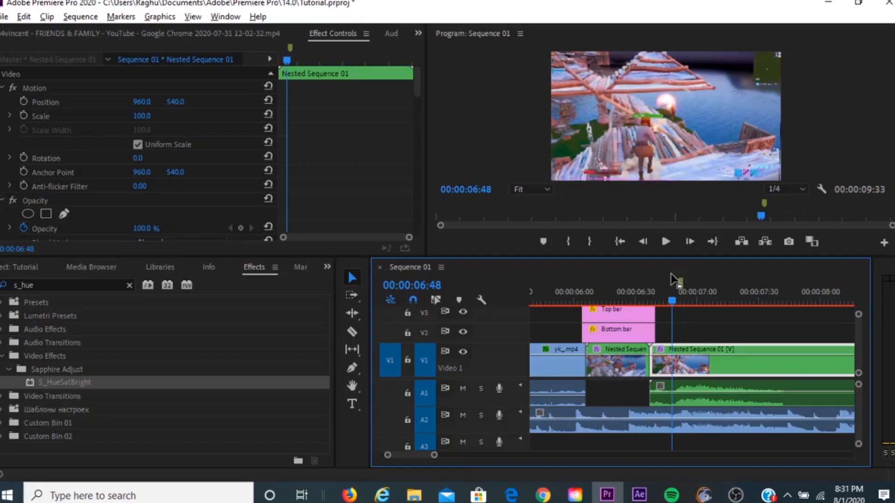
key(Left)
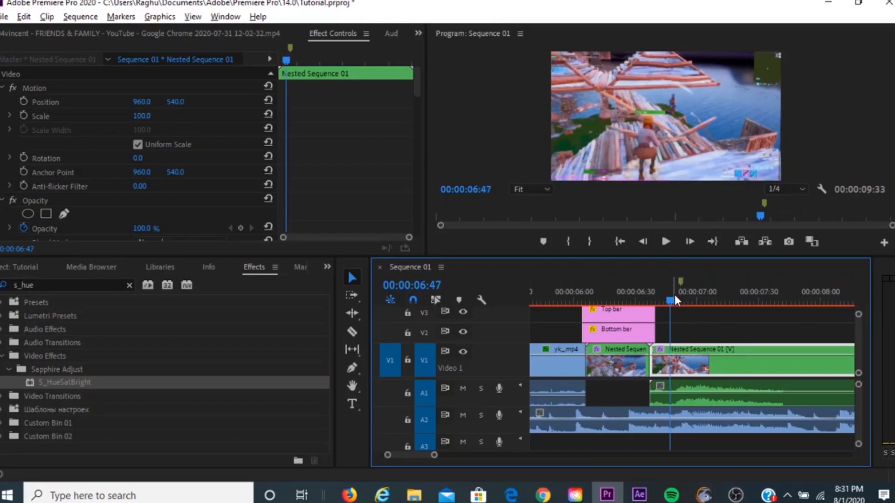
drag(417, 89, 403, 225)
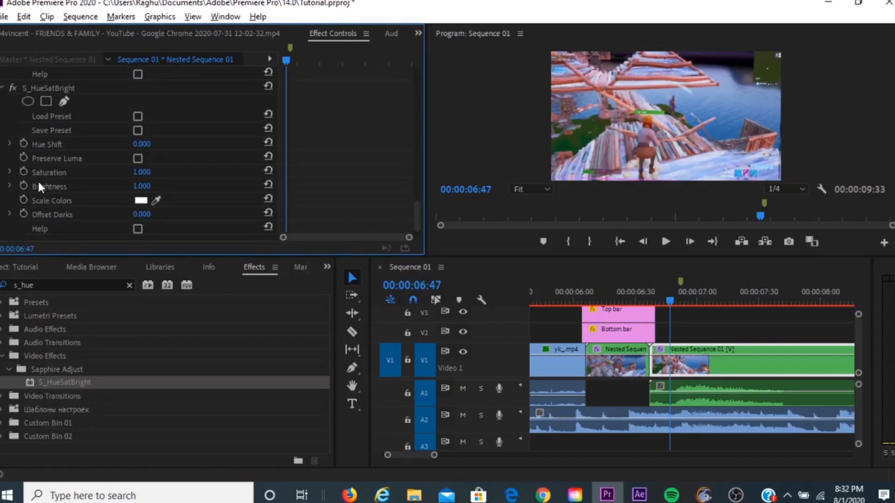
click(24, 185)
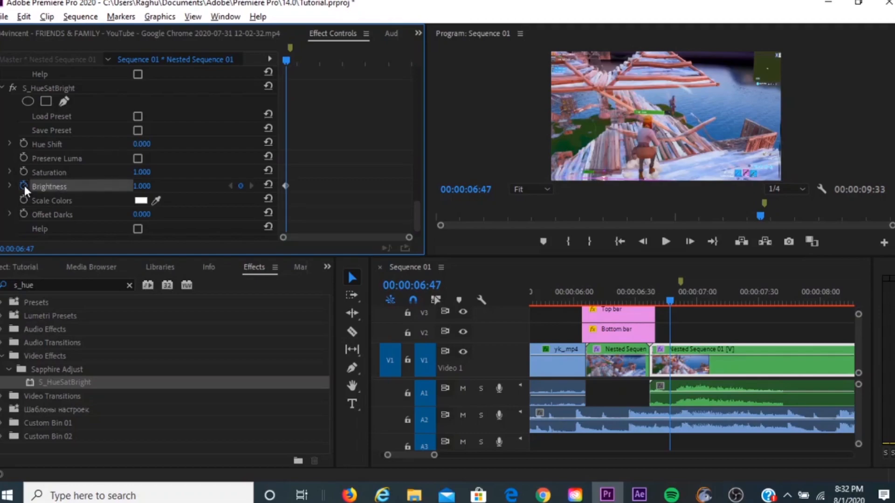
Keyframe the S_HueSatBright Brightness of Nested Sequence 01 to 1.3 at 00:00:06:48 and to 1 at 00:00:07:31.
click(151, 184)
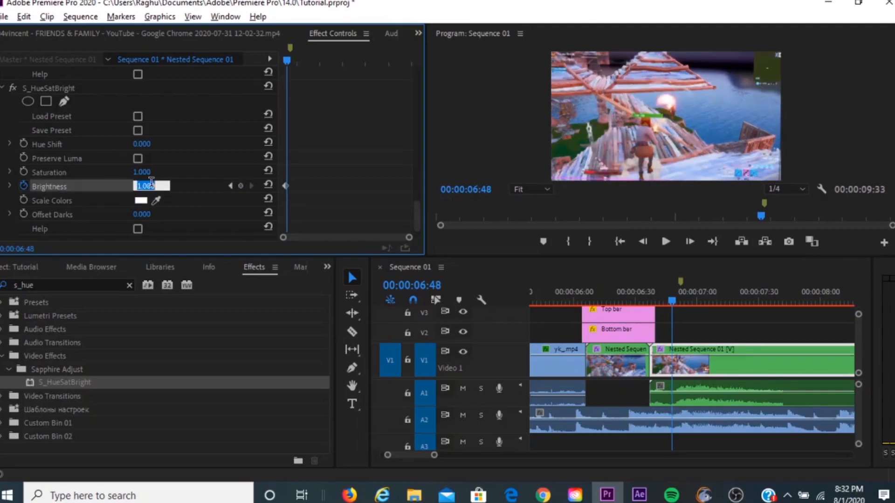
text(13)
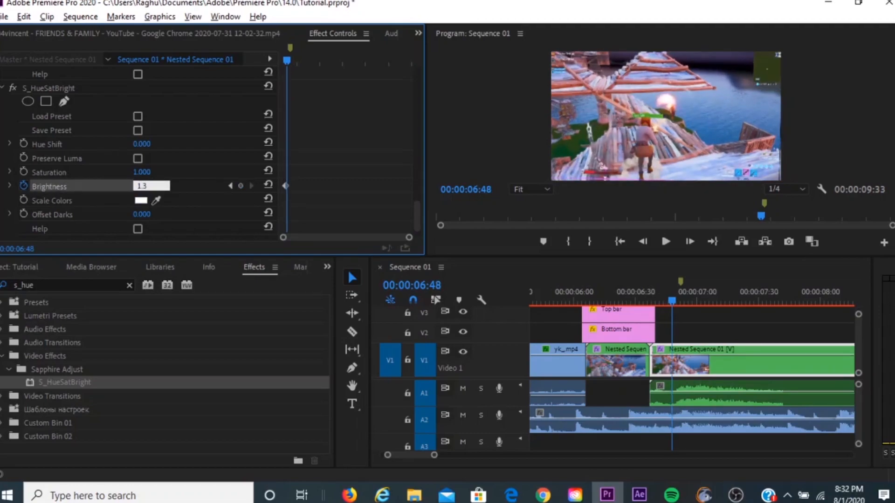
key(Return)
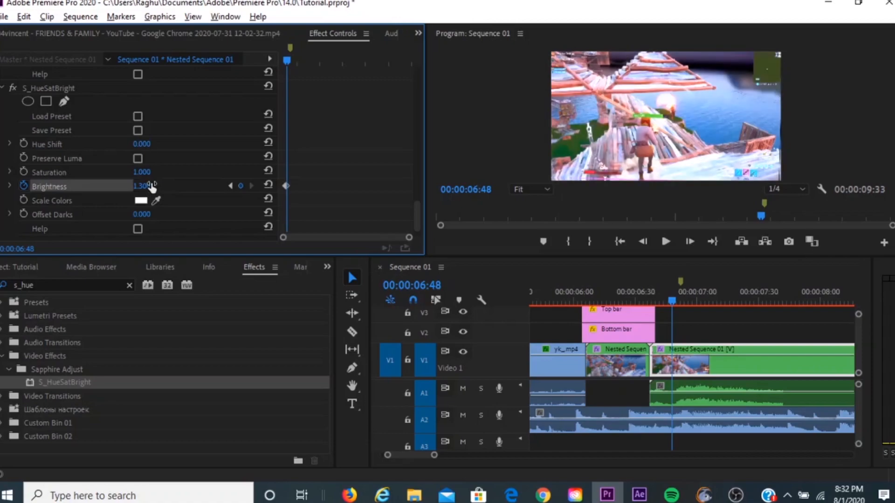
click(665, 242)
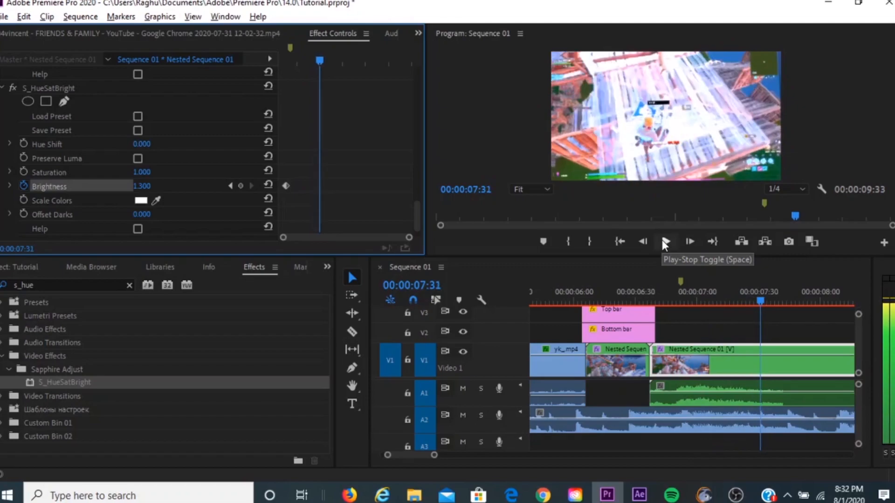
drag(150, 186, 135, 186)
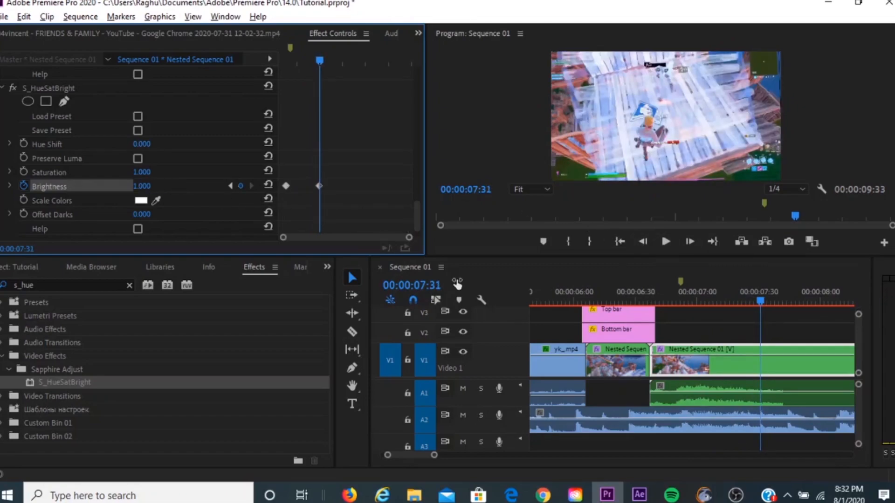
Play back the sequence from 00:00:05:48 to review the brightness flash on Nested Sequence 01.
drag(435, 455, 476, 455)
drag(693, 301, 646, 302)
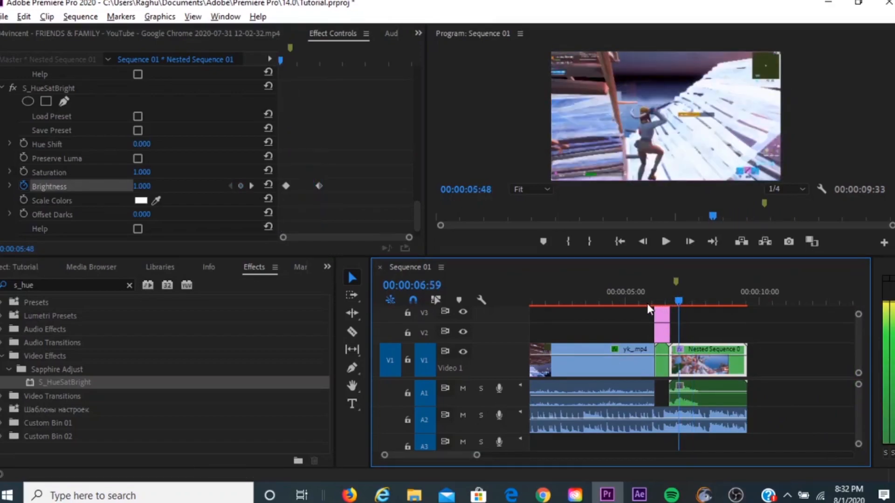
click(663, 239)
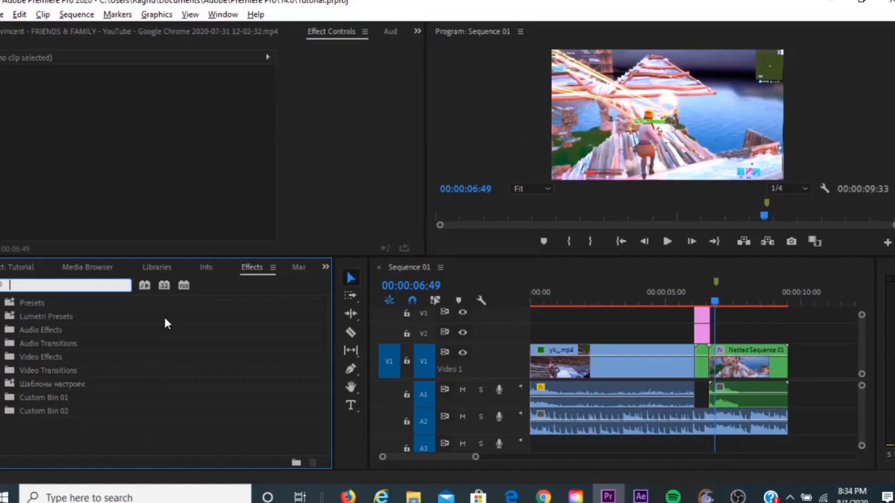
Apply the Transform effect to Nested Sequence 01 and move the playhead to 00:00:06:40, where the bars end.
text(transform)
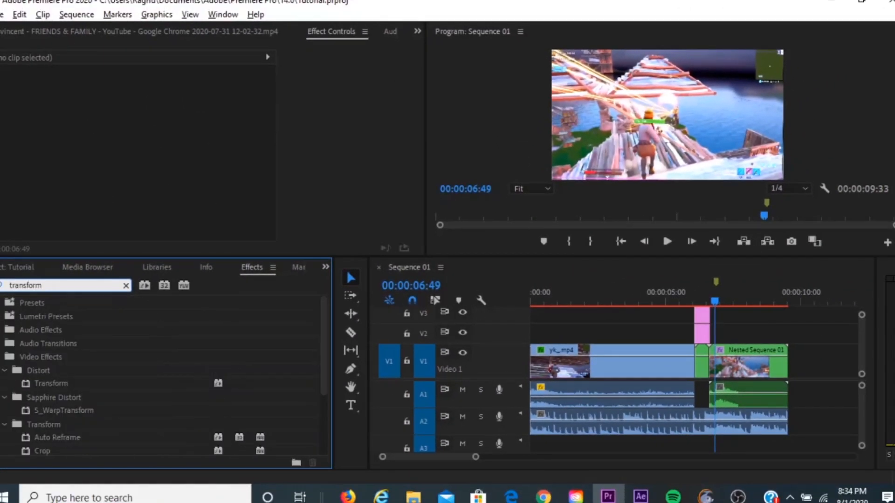
drag(178, 383, 722, 354)
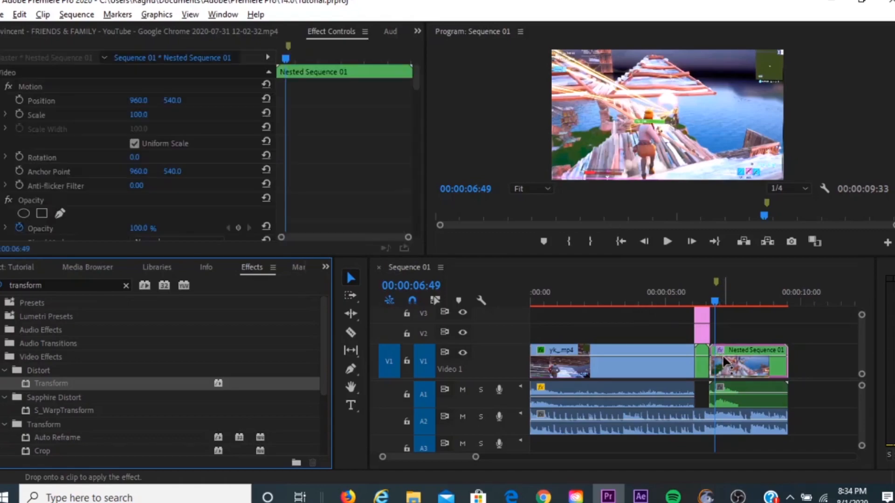
click(722, 302)
drag(719, 314, 711, 321)
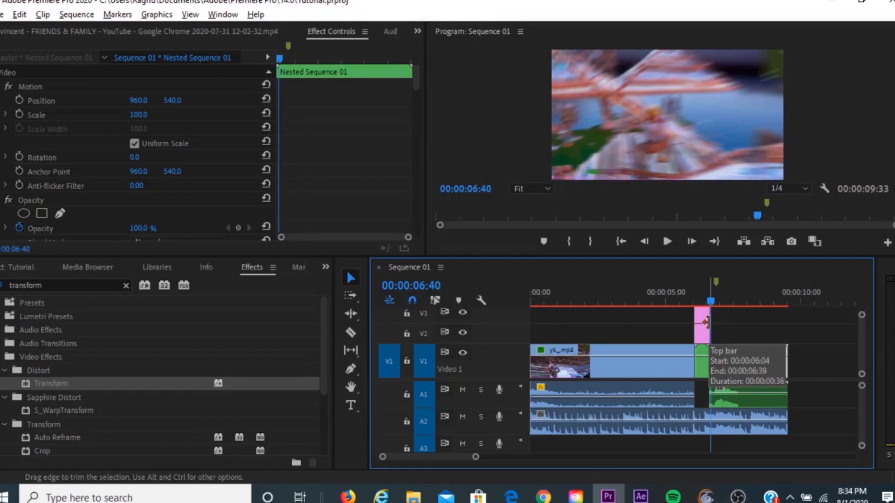
Add a Scale keyframe at 00:00:06:47 to the Transform effect of Nested Sequence 01.
click(714, 302)
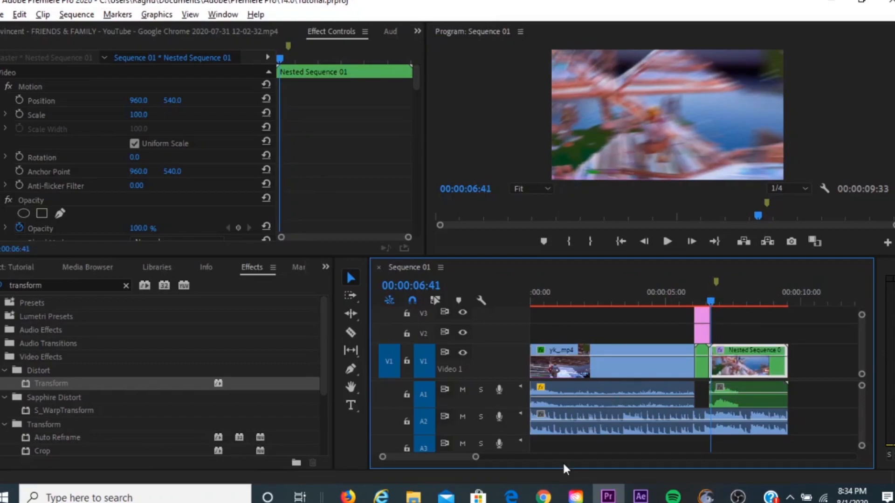
drag(476, 457, 441, 459)
key(space)
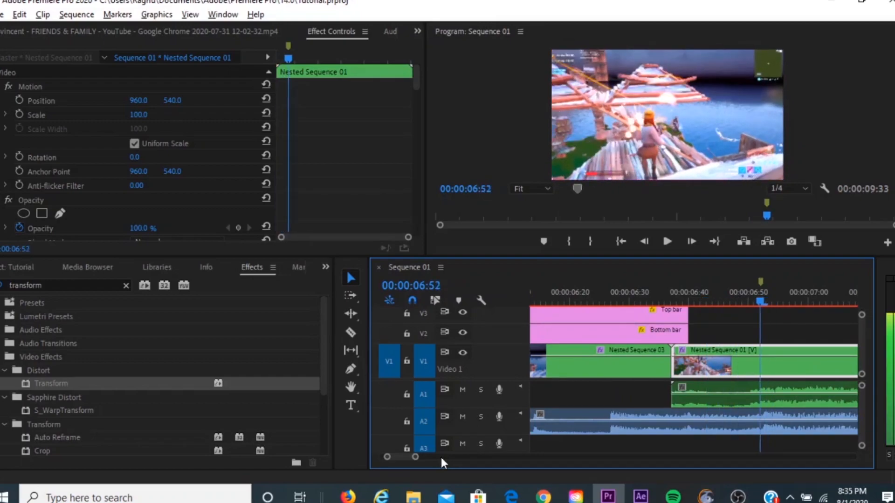
key(Left)
key(Left)
key(Left)
key(Left)
key(Left)
key(Left)
key(Right)
key(Right)
key(Left)
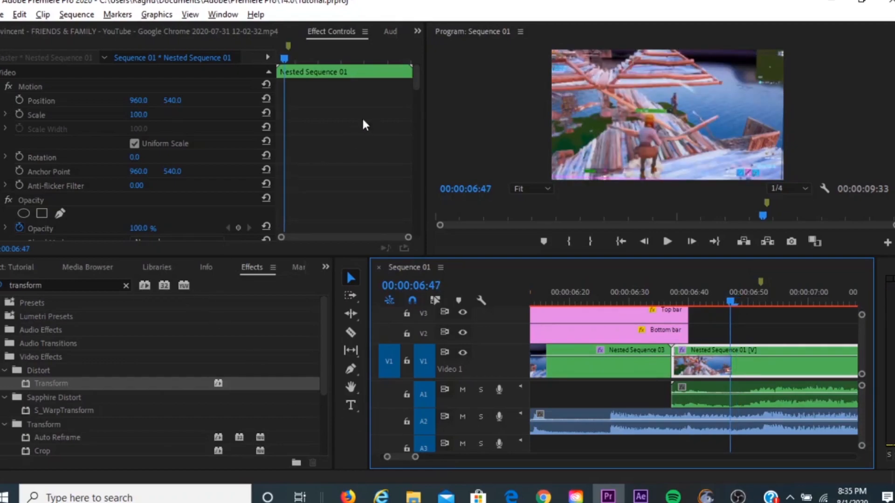
drag(416, 80, 399, 212)
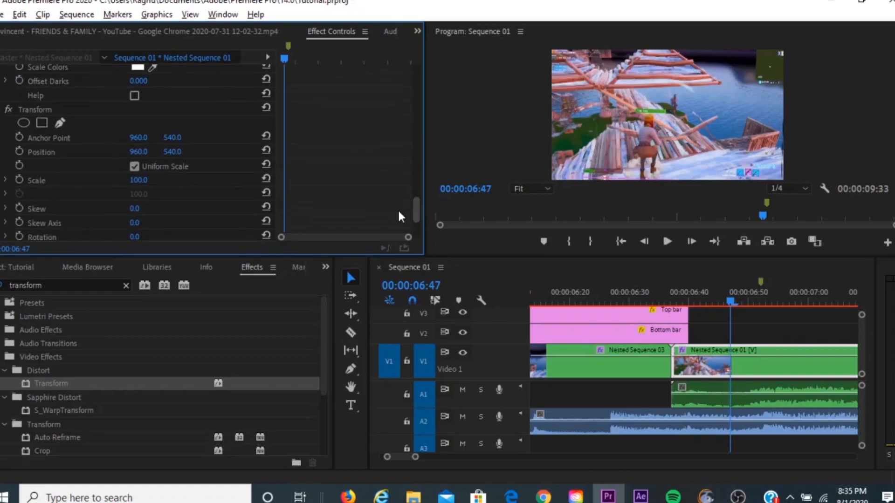
click(20, 178)
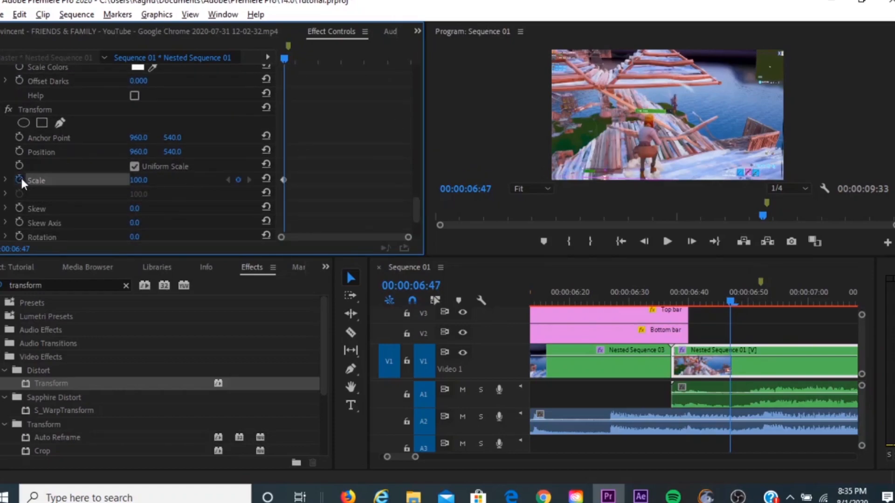
Keyframe the Transform Scale of Nested Sequence 01 to 130 one frame further on, at 00:00:06:48.
key(Right)
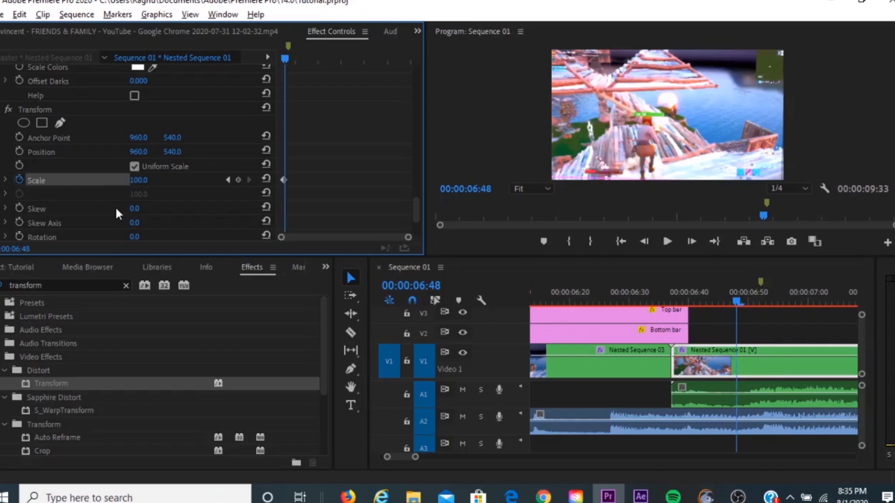
click(148, 177)
text(130)
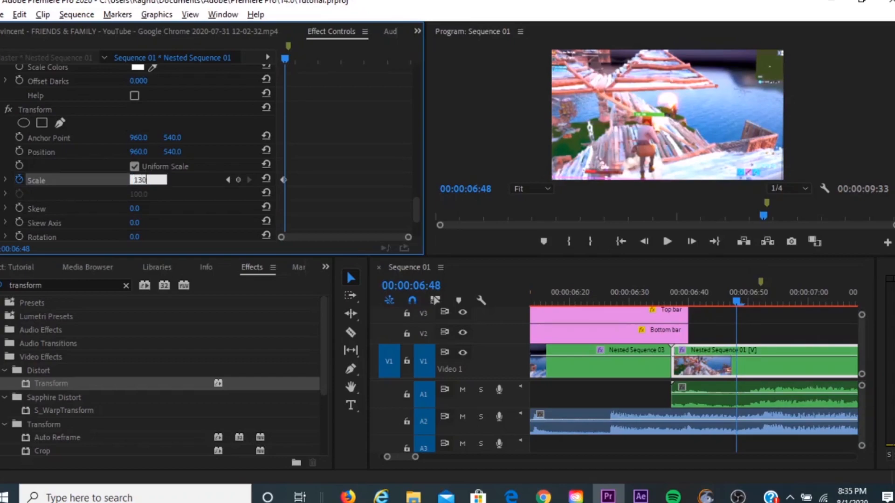
key(Return)
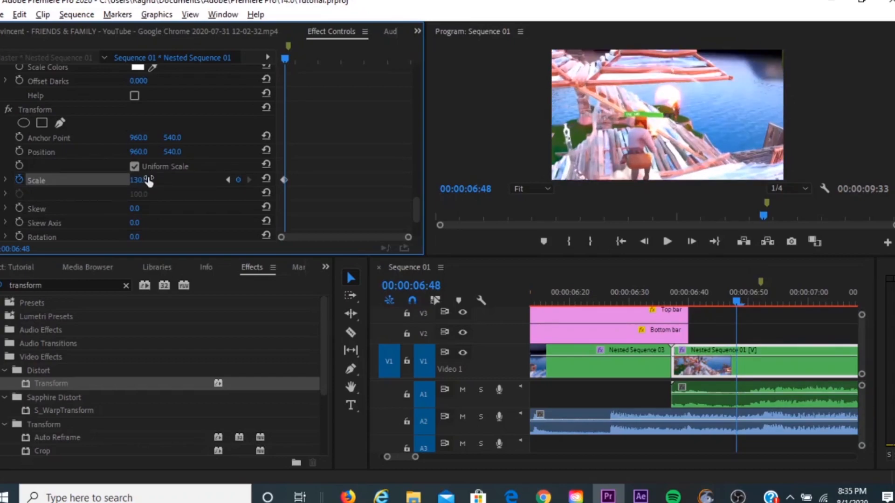
Keyframe the Transform Scale of Nested Sequence 01 back to 100 at 00:00:06:53.
key(Right)
key(Right)
key(Right)
key(Right)
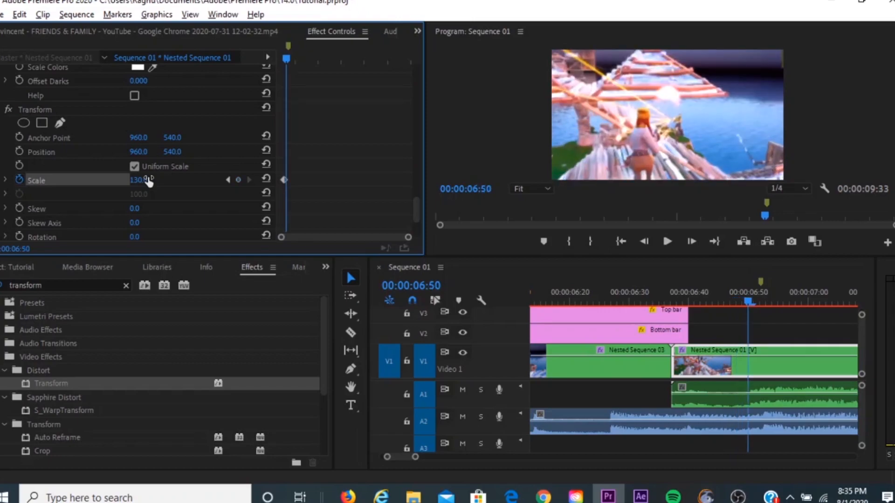
key(Right)
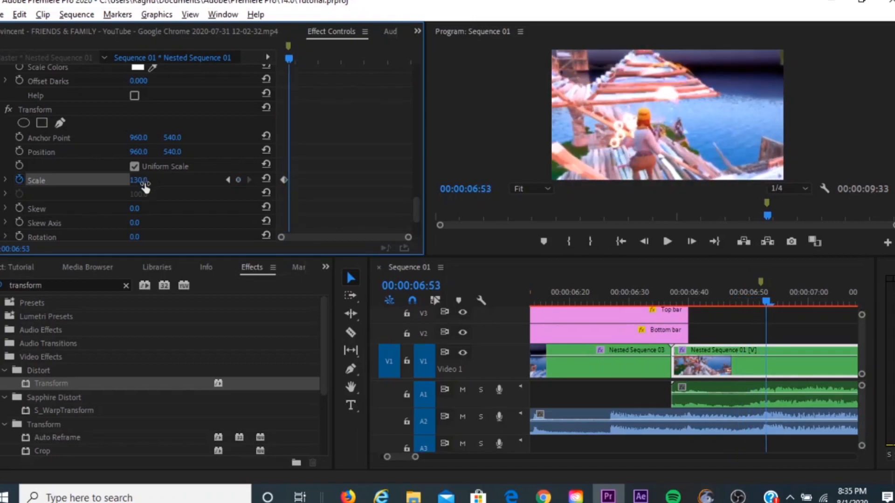
text(100)
key(Return)
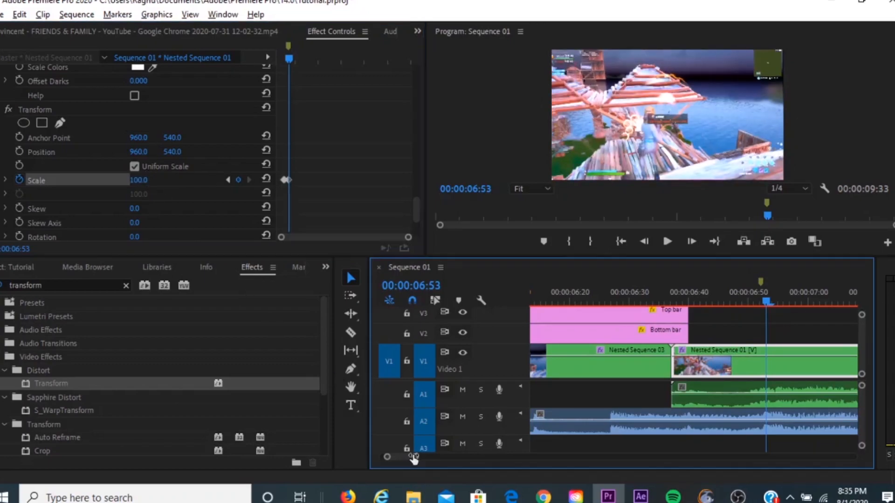
Play back the sequence from 00:00:06:23 to review the scale bump on Nested Sequence 01.
drag(414, 457, 432, 456)
drag(700, 302, 668, 301)
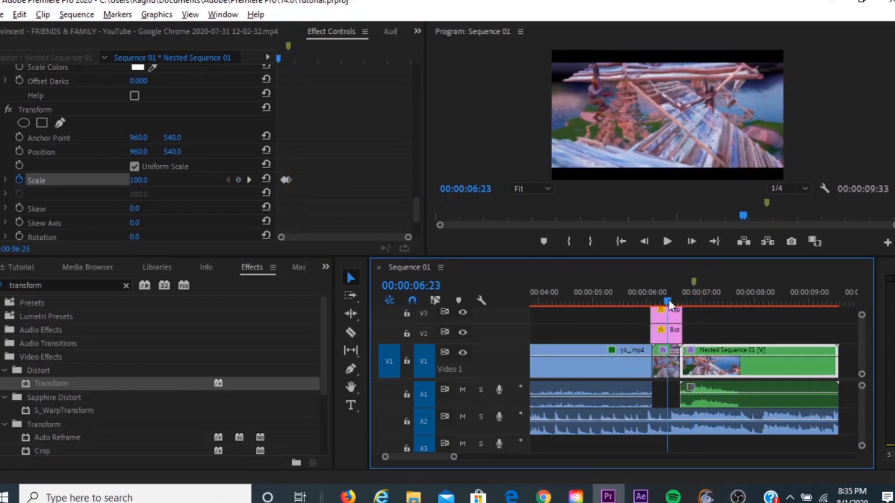
click(668, 241)
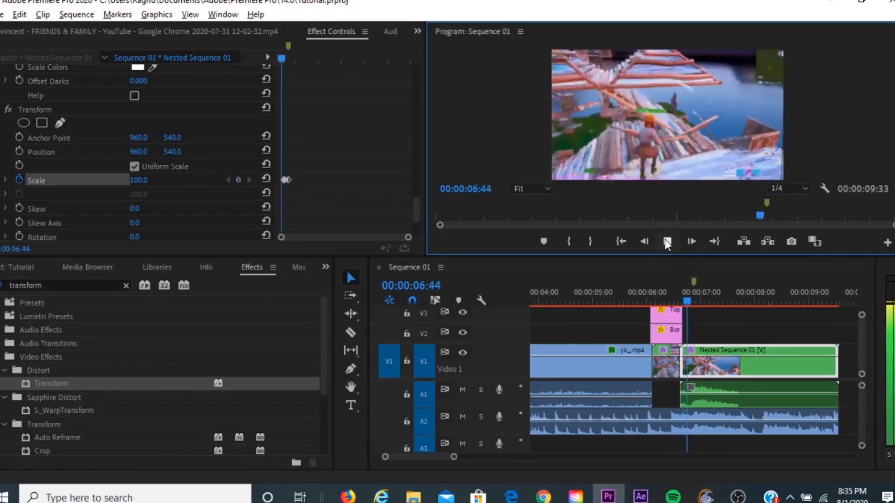
click(667, 241)
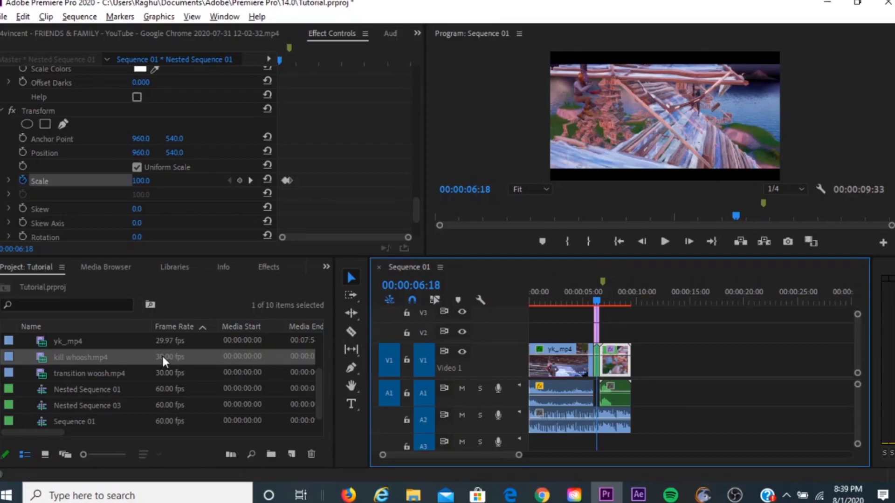
Load the kill whoosh.mp4 sound clip from the project in the source monitor and play it.
click(98, 359)
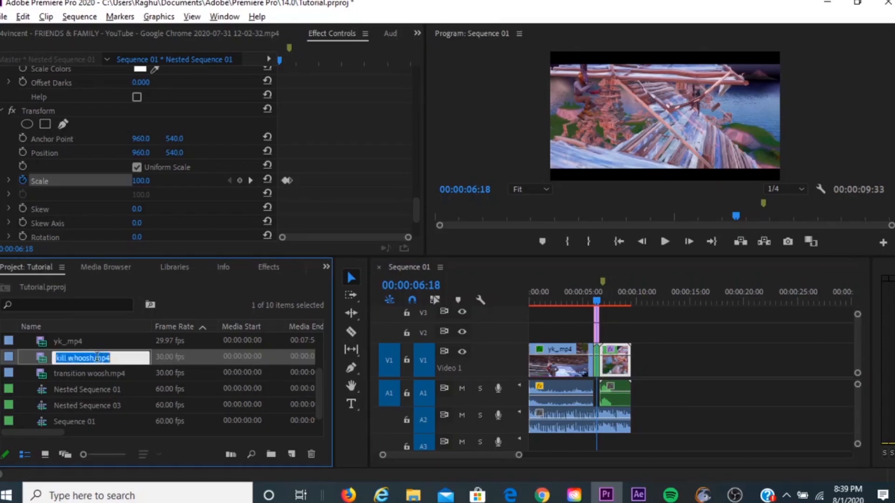
double_click(180, 357)
click(208, 241)
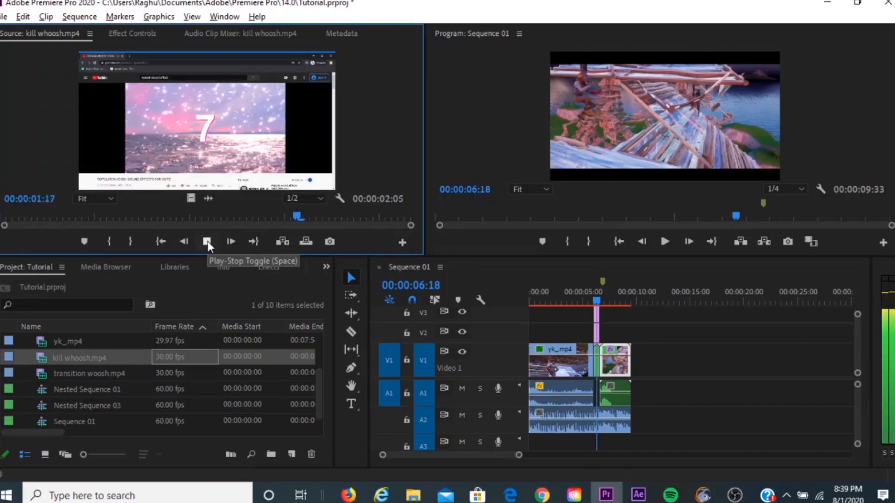